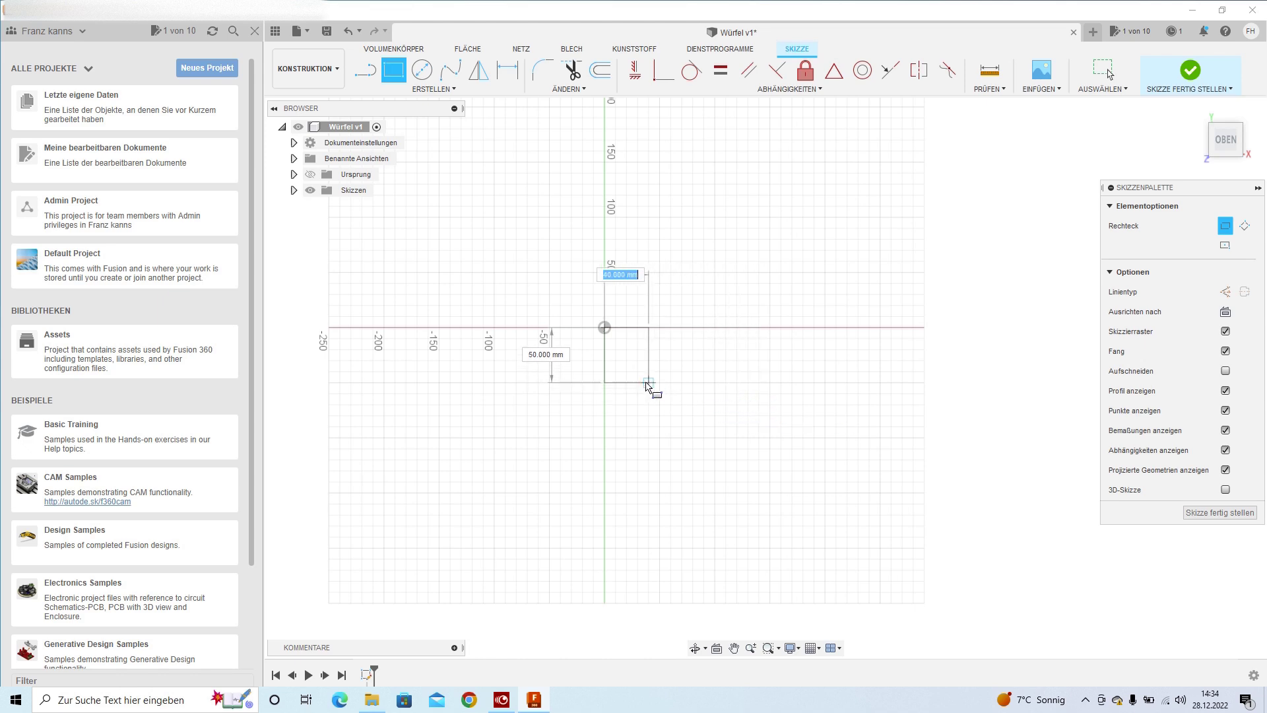
Step: Draw a 50 × 50 mm rectangle, entering 50 for both width and height
scroll(652, 388, up, 5)
scroll(669, 396, up, 2)
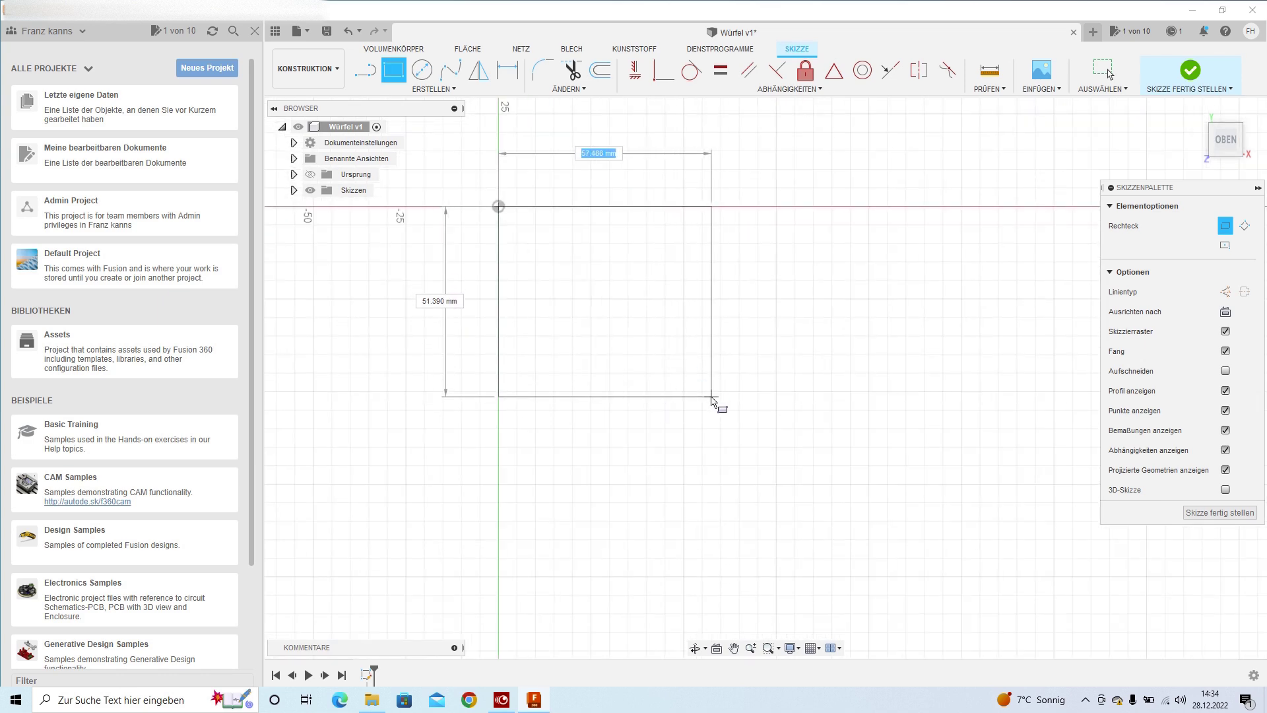
text(50)
key(Tab)
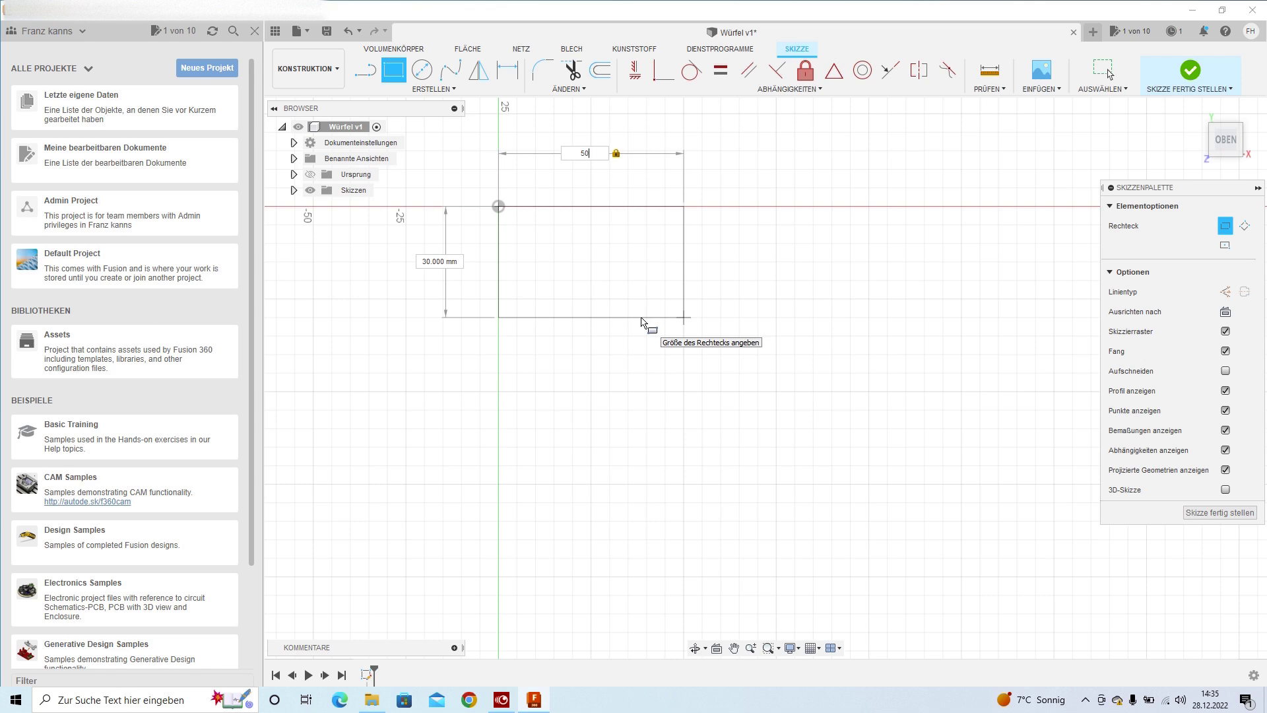
key(Tab)
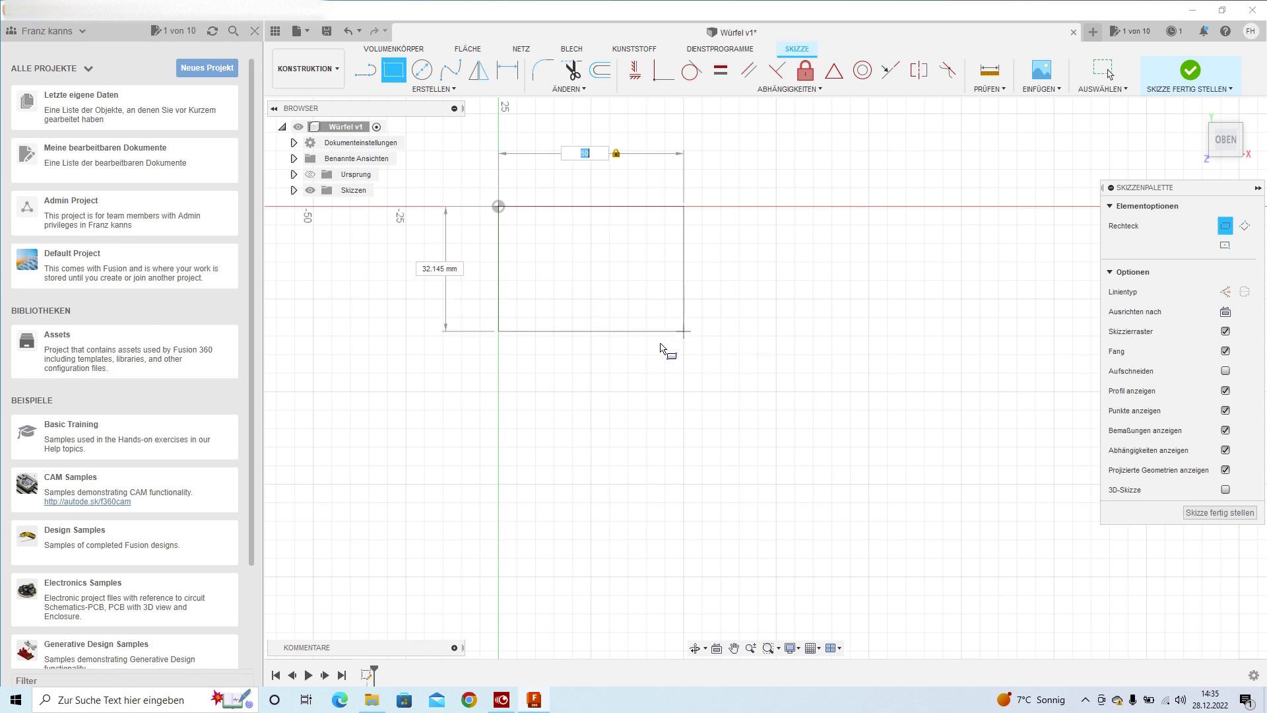
key(Tab)
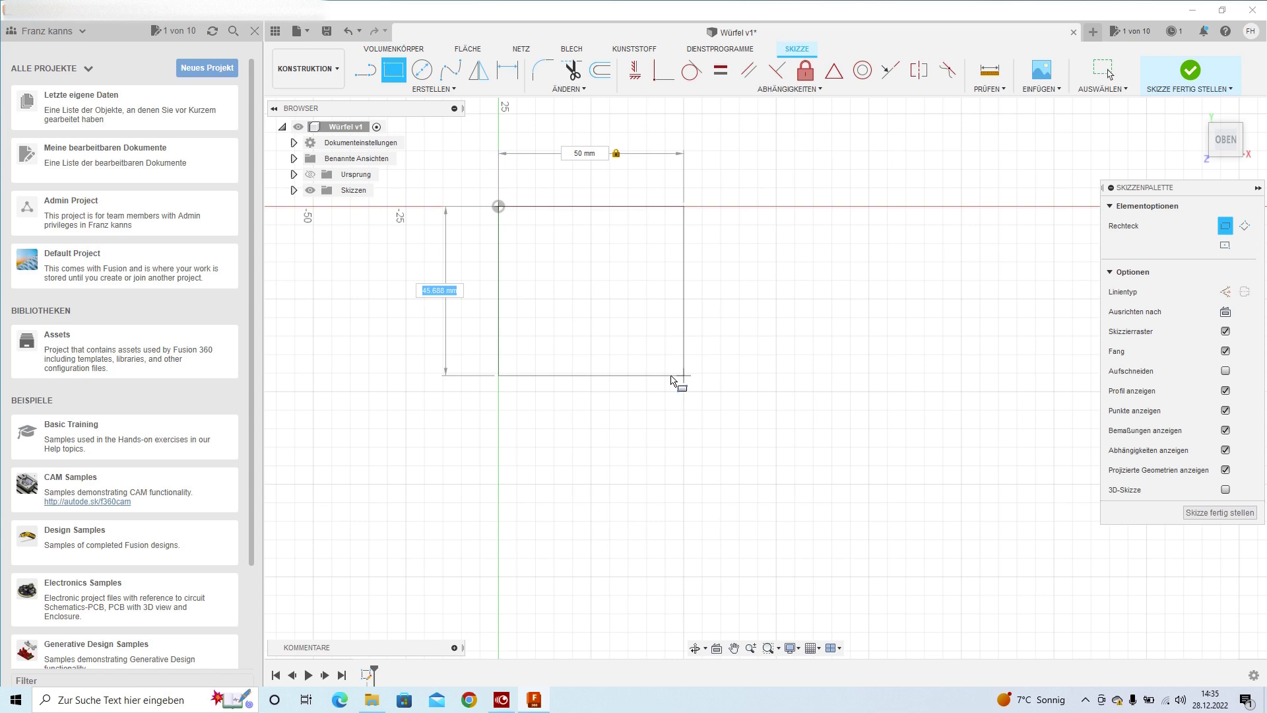
text(50)
key(Return)
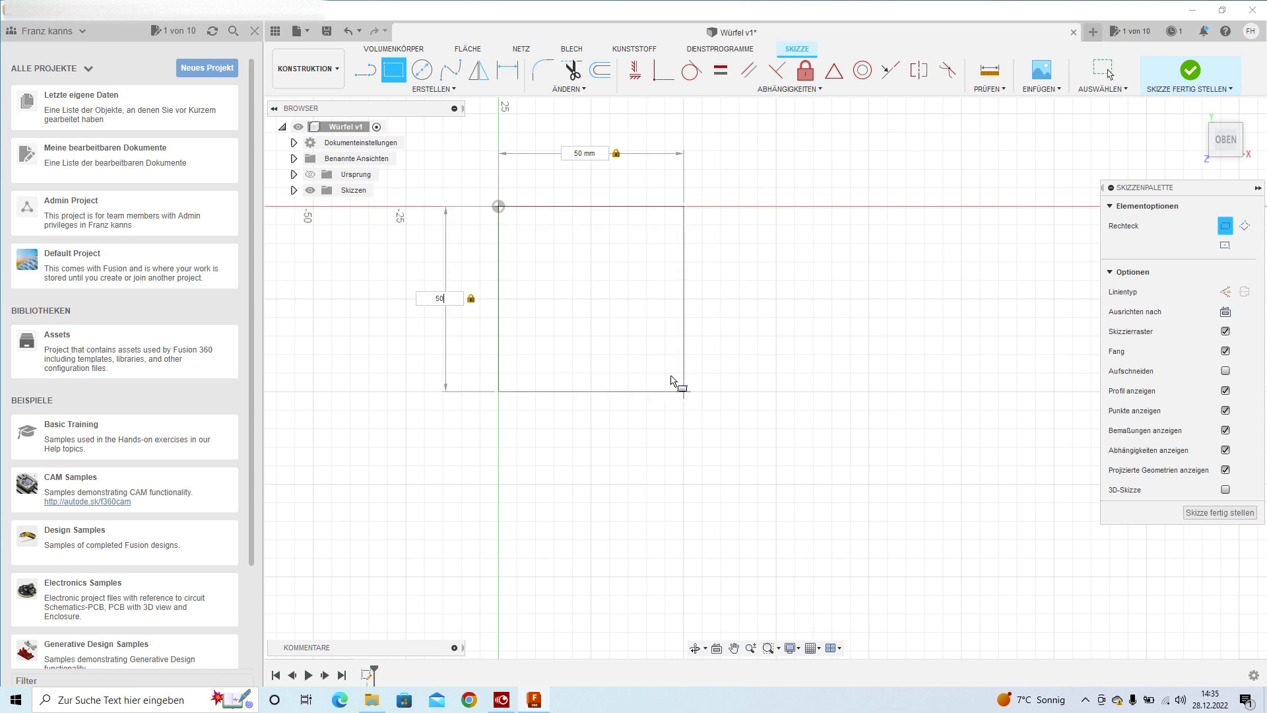
key(e)
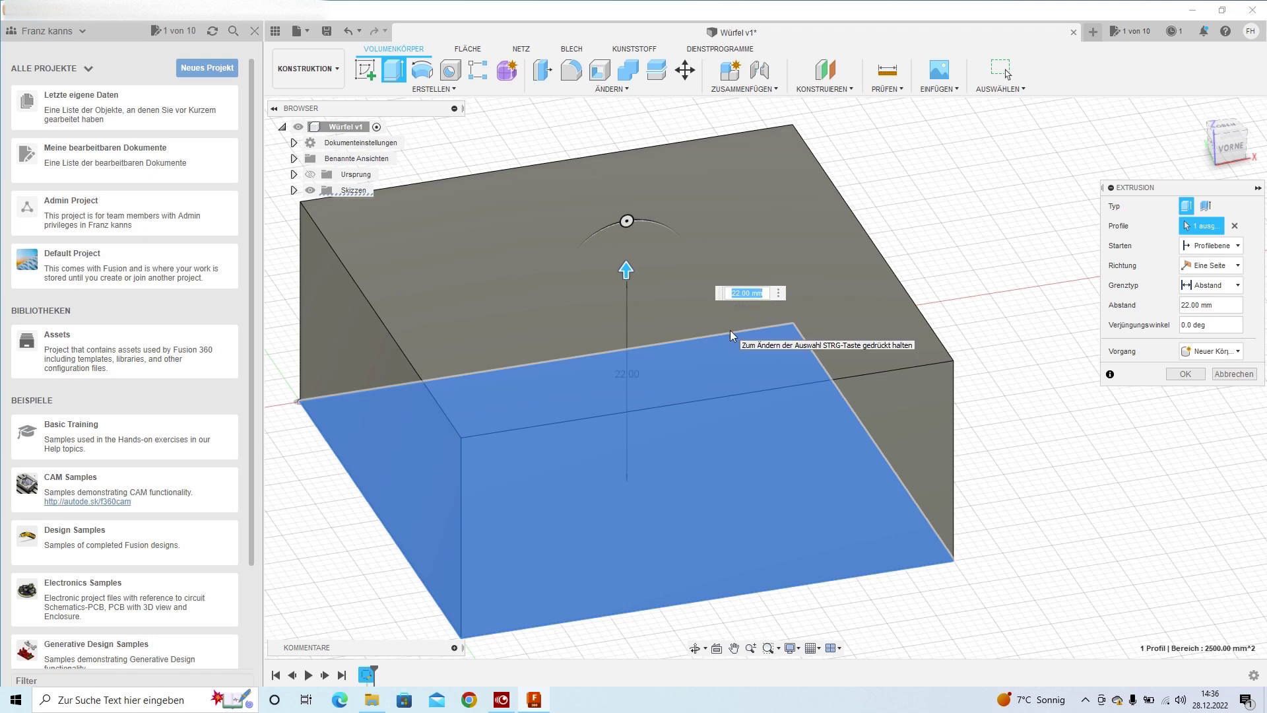
Step: Extrude the square 50 mm into a solid cube
text(50)
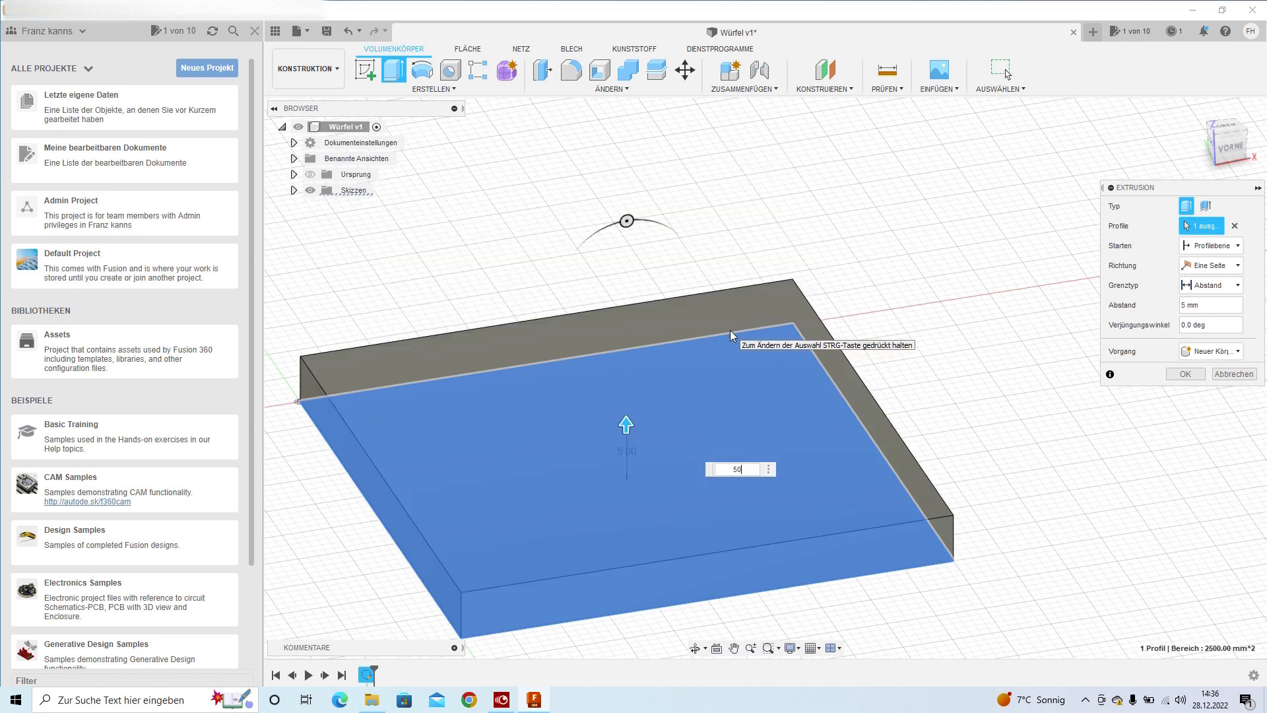
scroll(685, 512, up, 2)
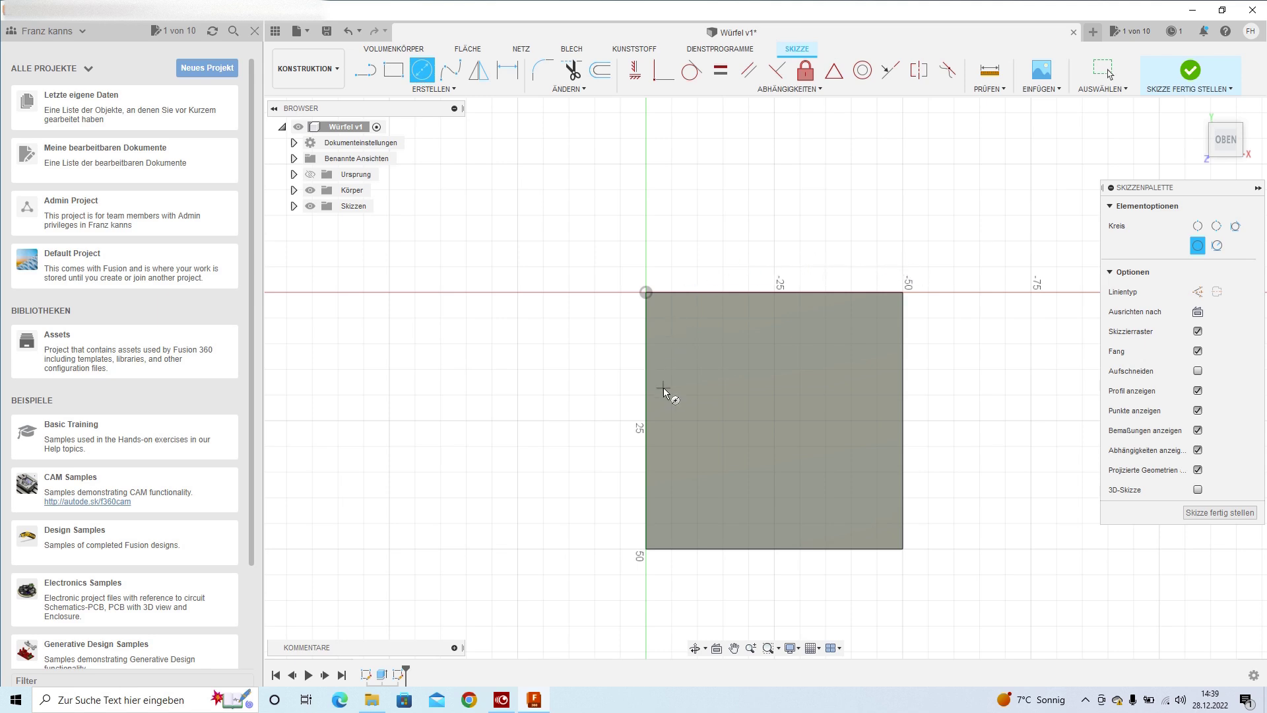
Step: Place a 12 mm diameter circle at the centre of the top face and finish the sketch
click(774, 420)
scroll(777, 457, up, 1)
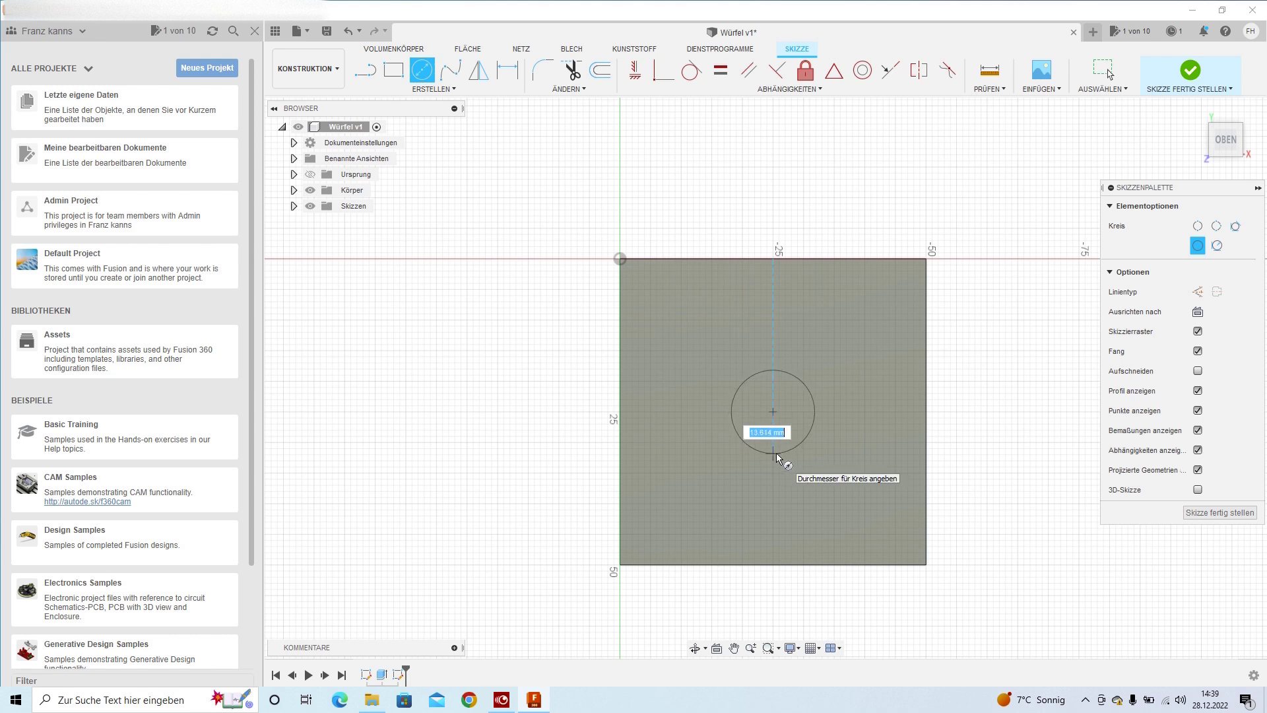
text(12)
key(Return)
key(Escape)
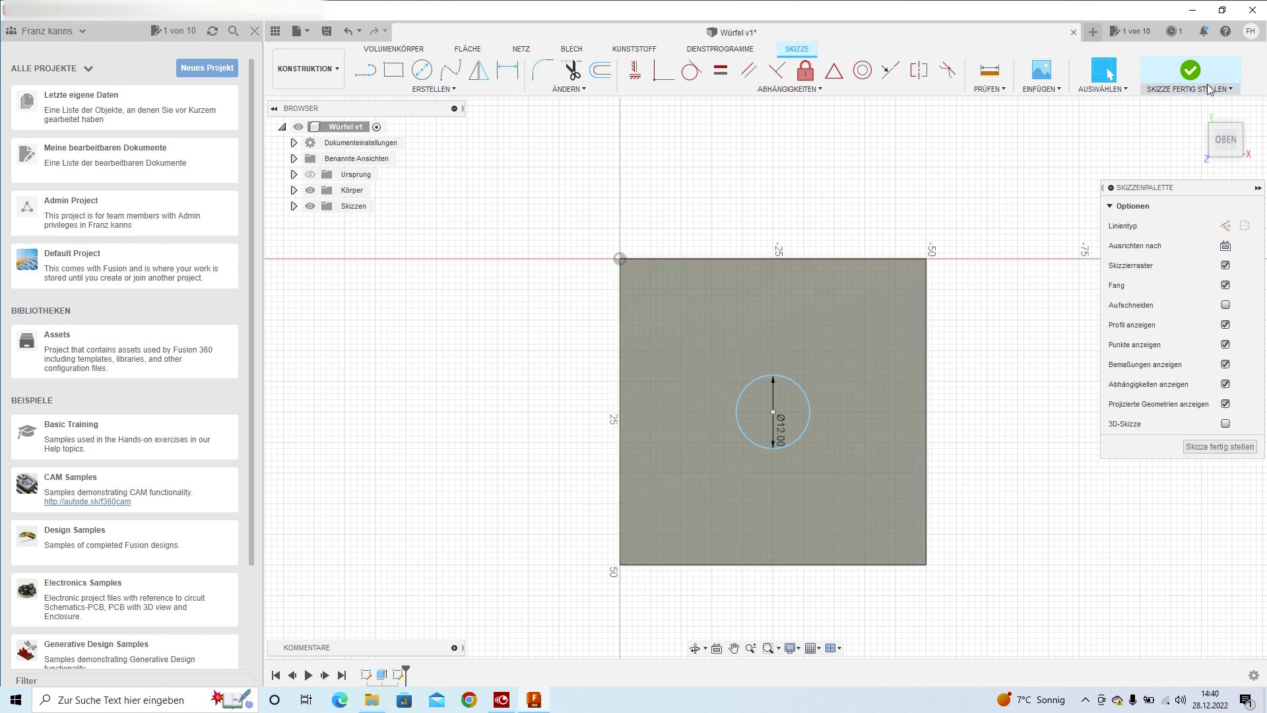
click(1193, 79)
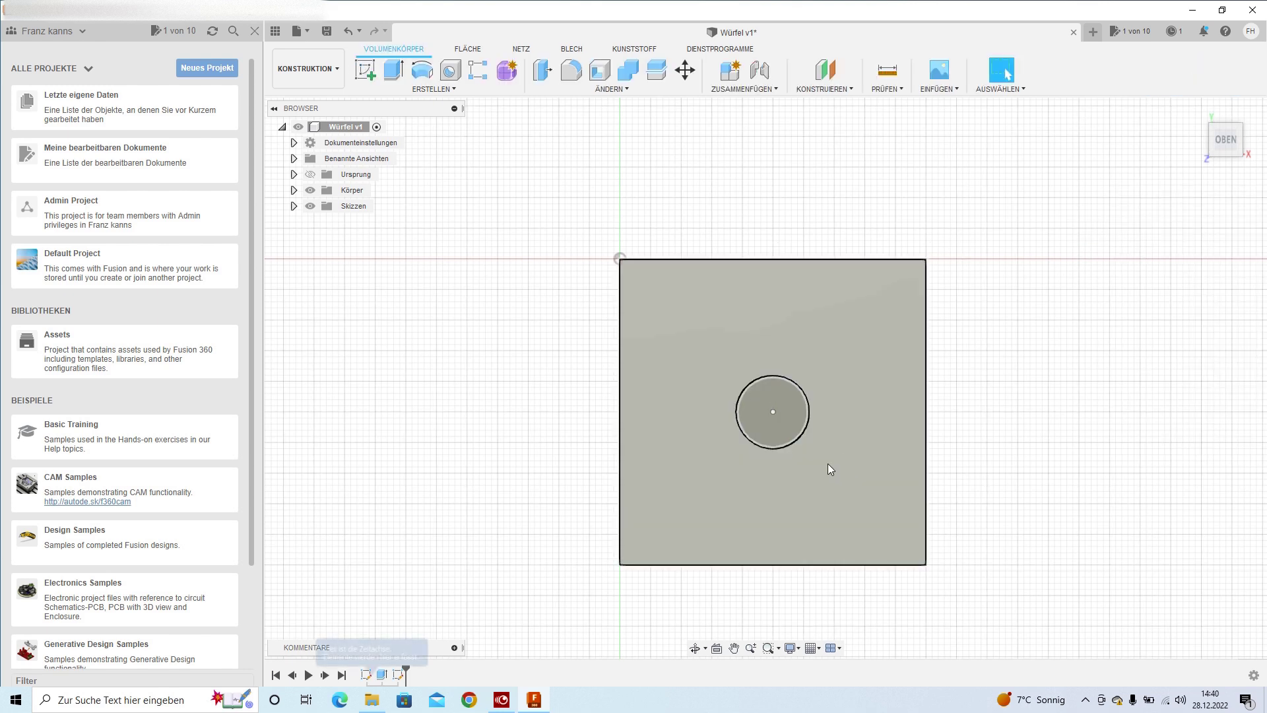
Step: Rename the circle sketch Skizze2 to 'Punkt 1' in the browser
click(784, 422)
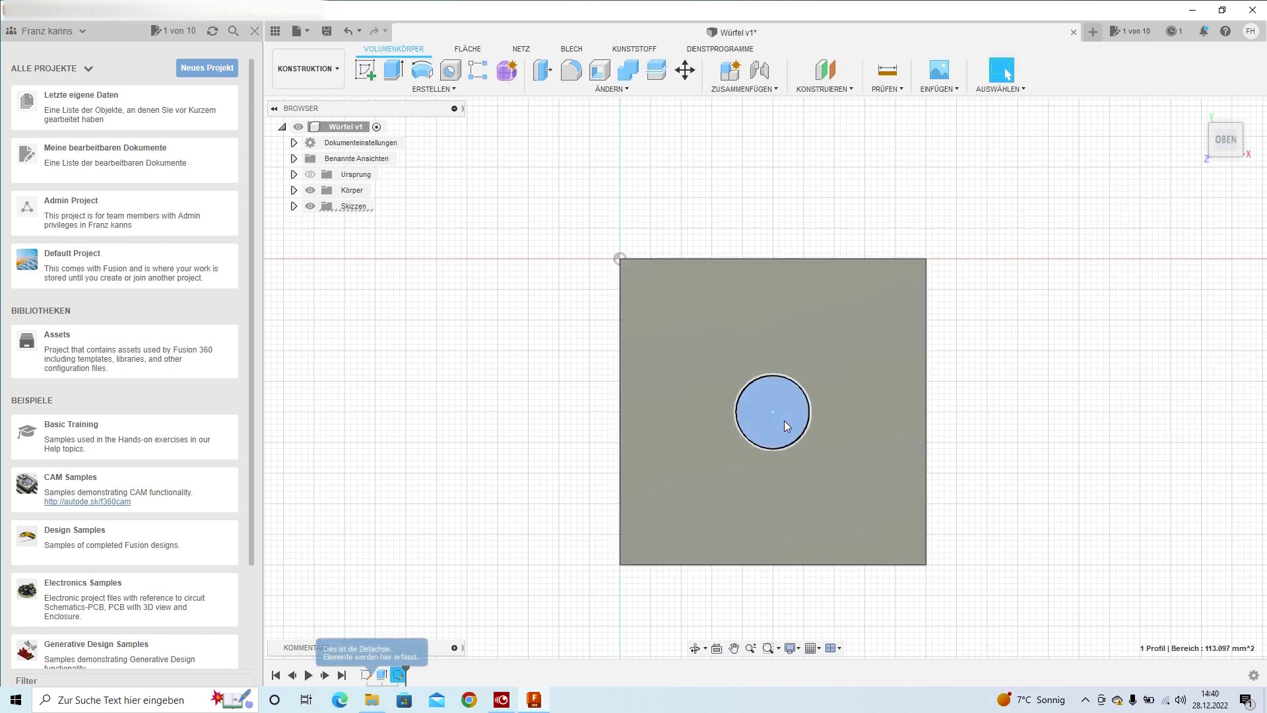
click(294, 205)
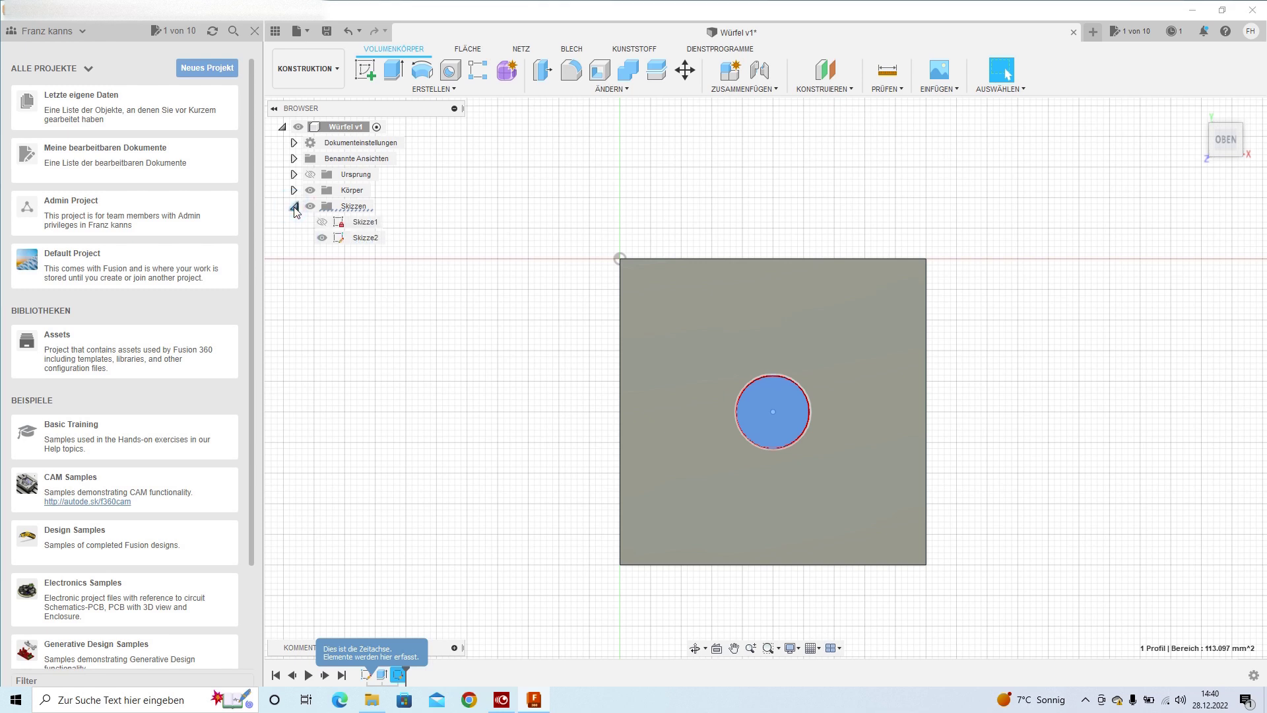
double_click(364, 238)
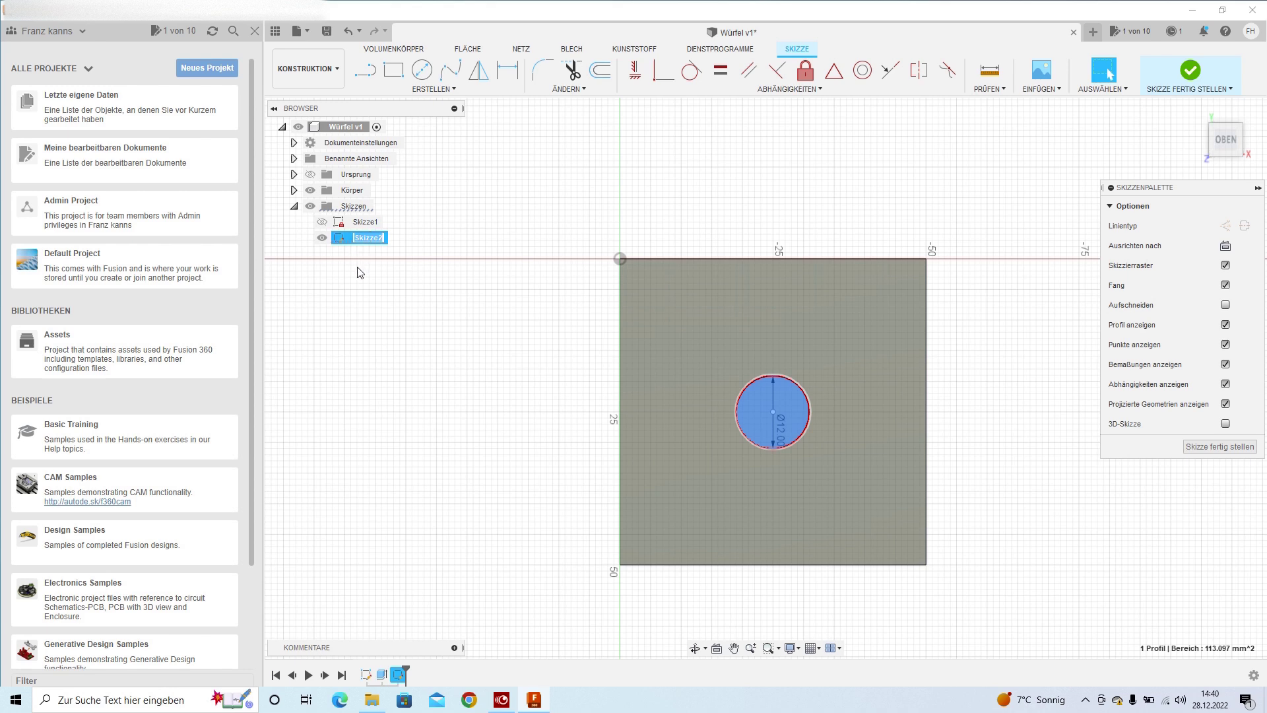
text(Punkt 1)
click(505, 364)
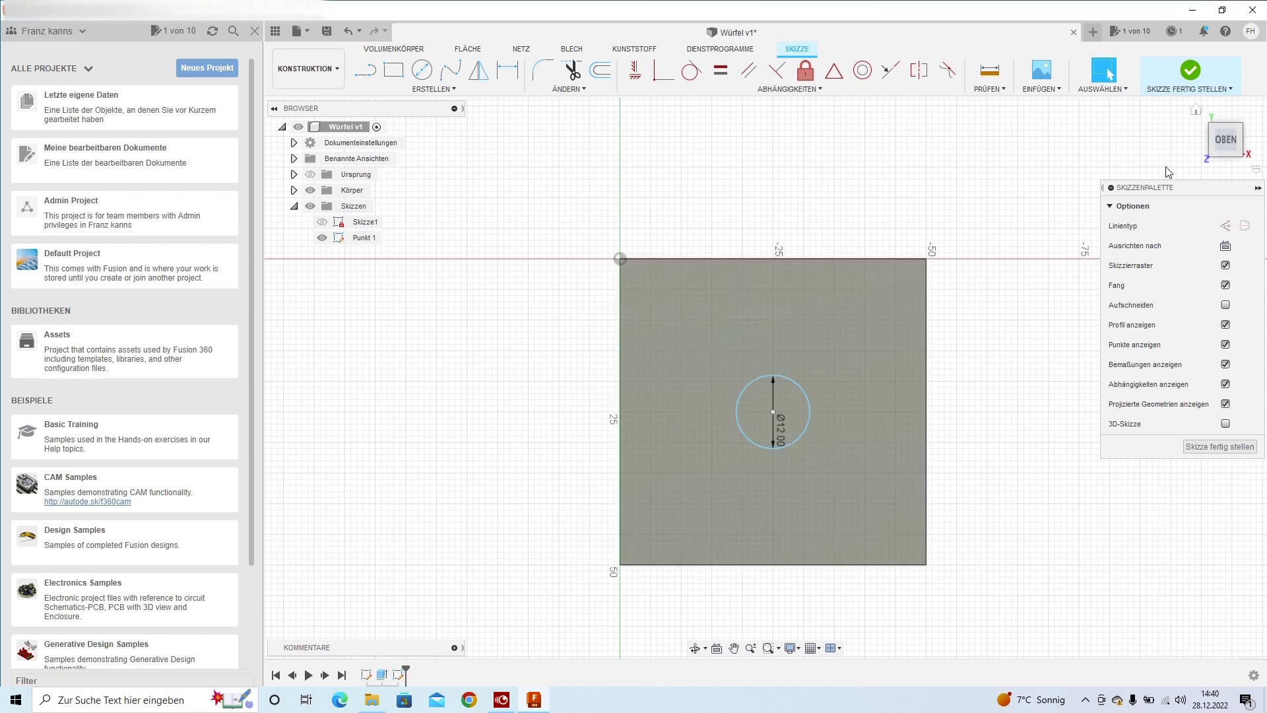
Step: Finish the sketch and orbit the cube to view its bottom face
click(1178, 125)
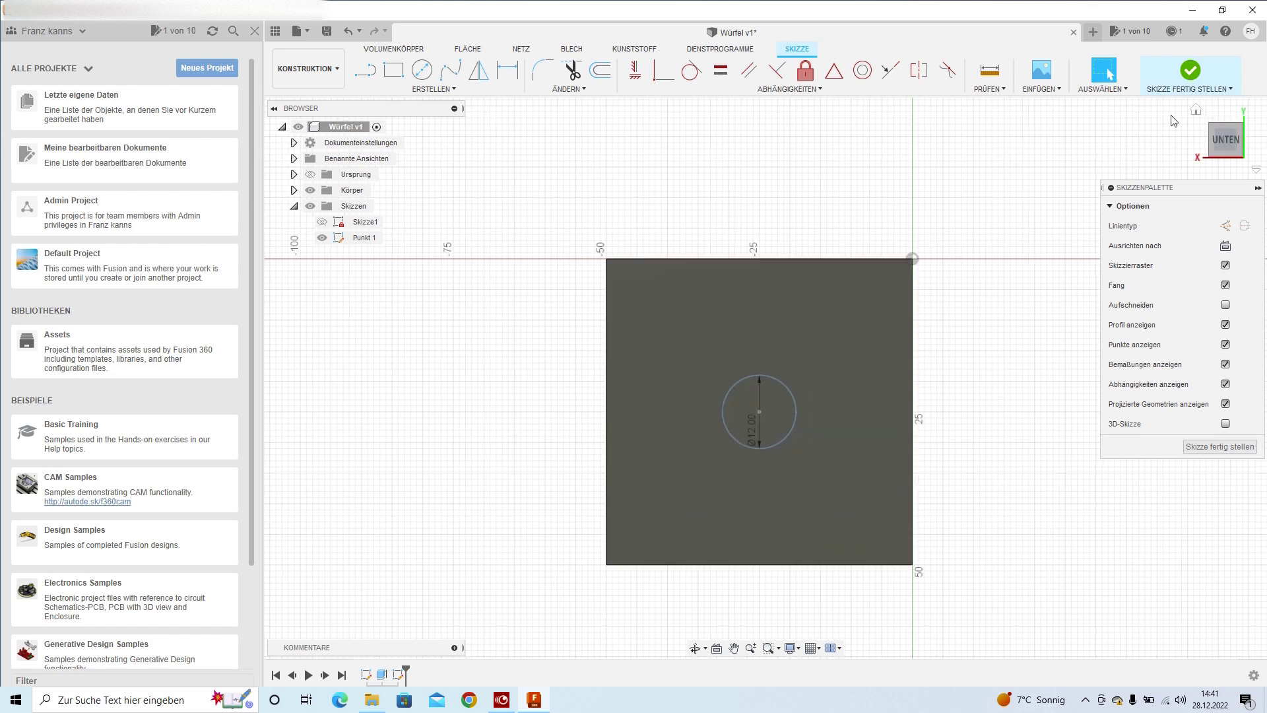
click(1191, 70)
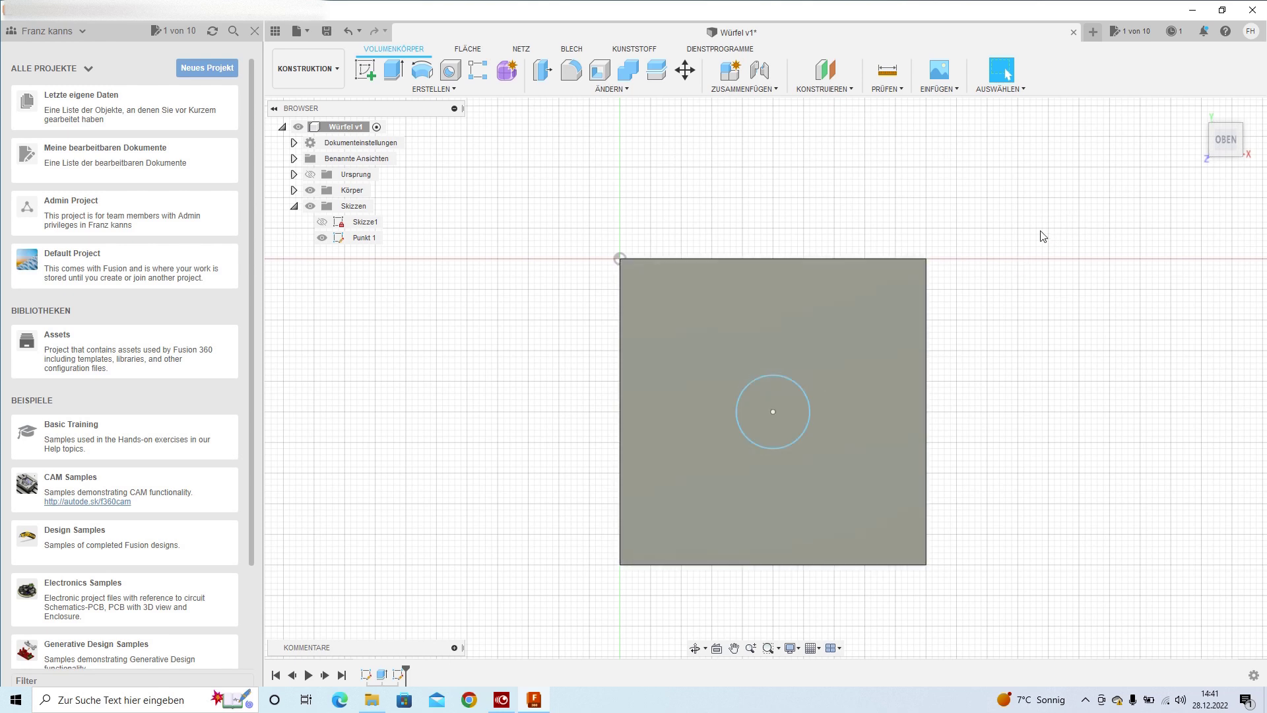
shift+middle_drag(1049, 258, 578, 328)
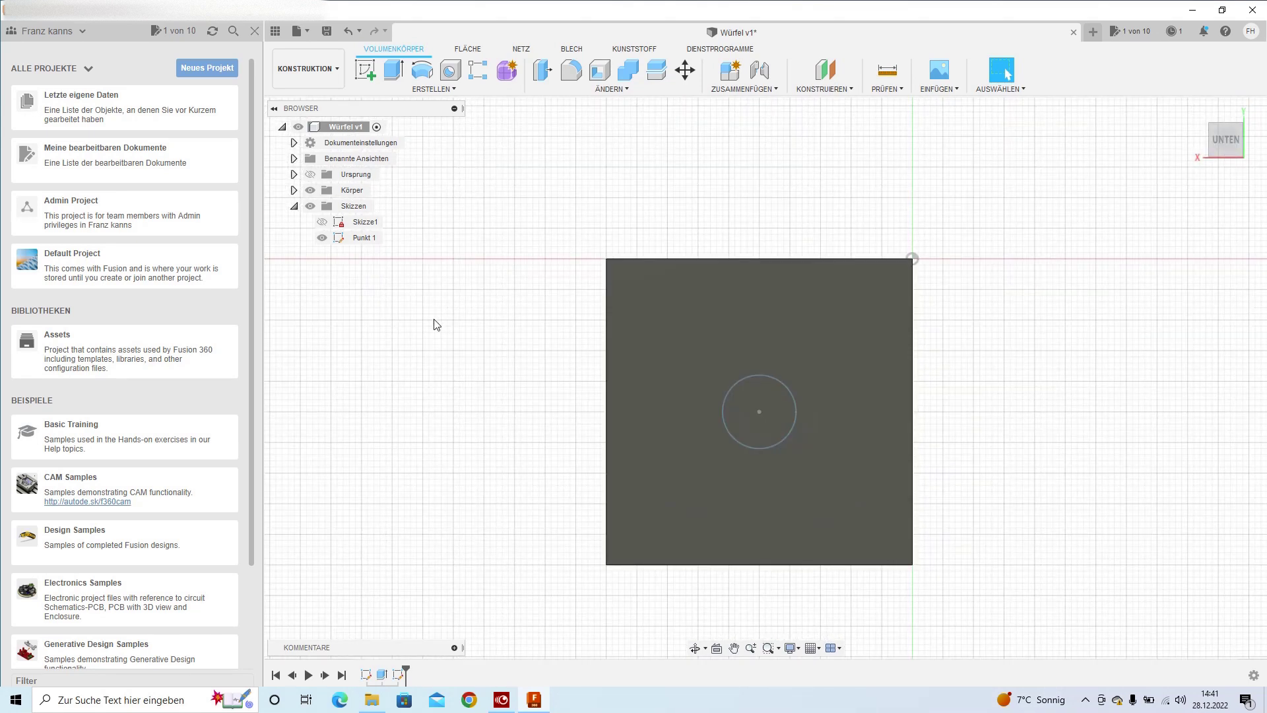
Step: Start a sketch on the bottom face and draw a 12 mm circle near its upper-left corner
click(367, 71)
click(737, 365)
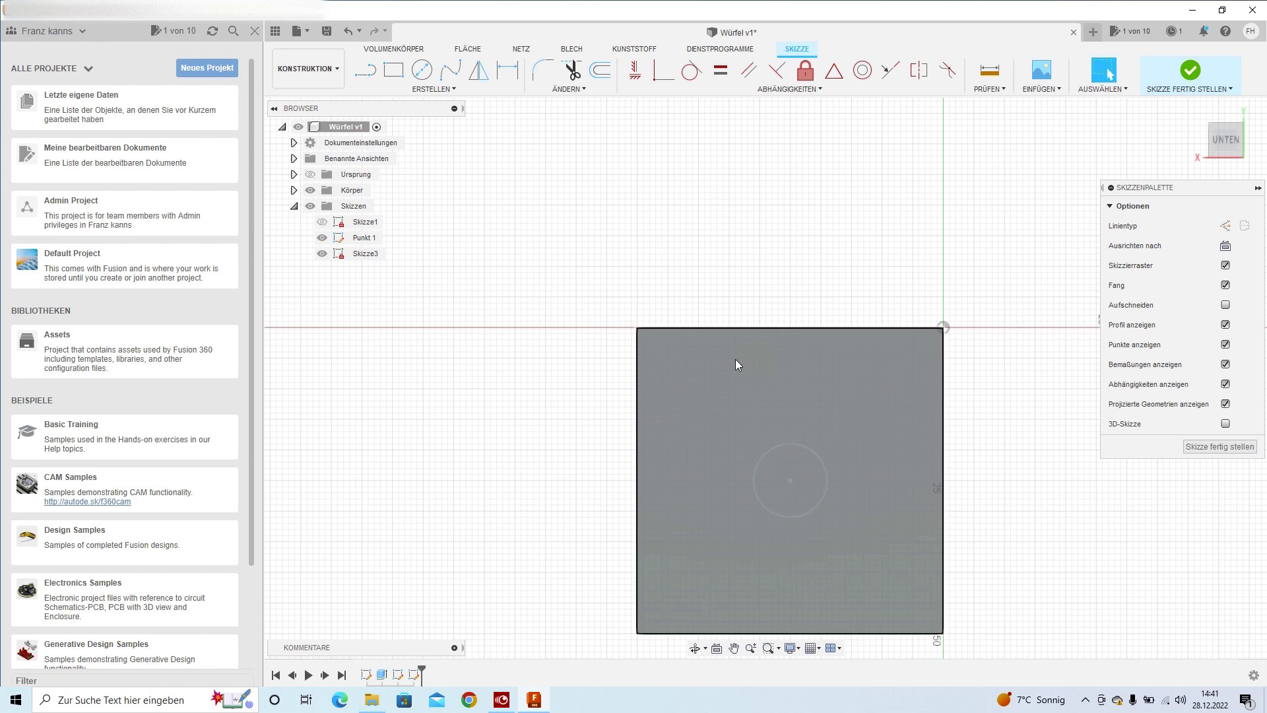
click(423, 70)
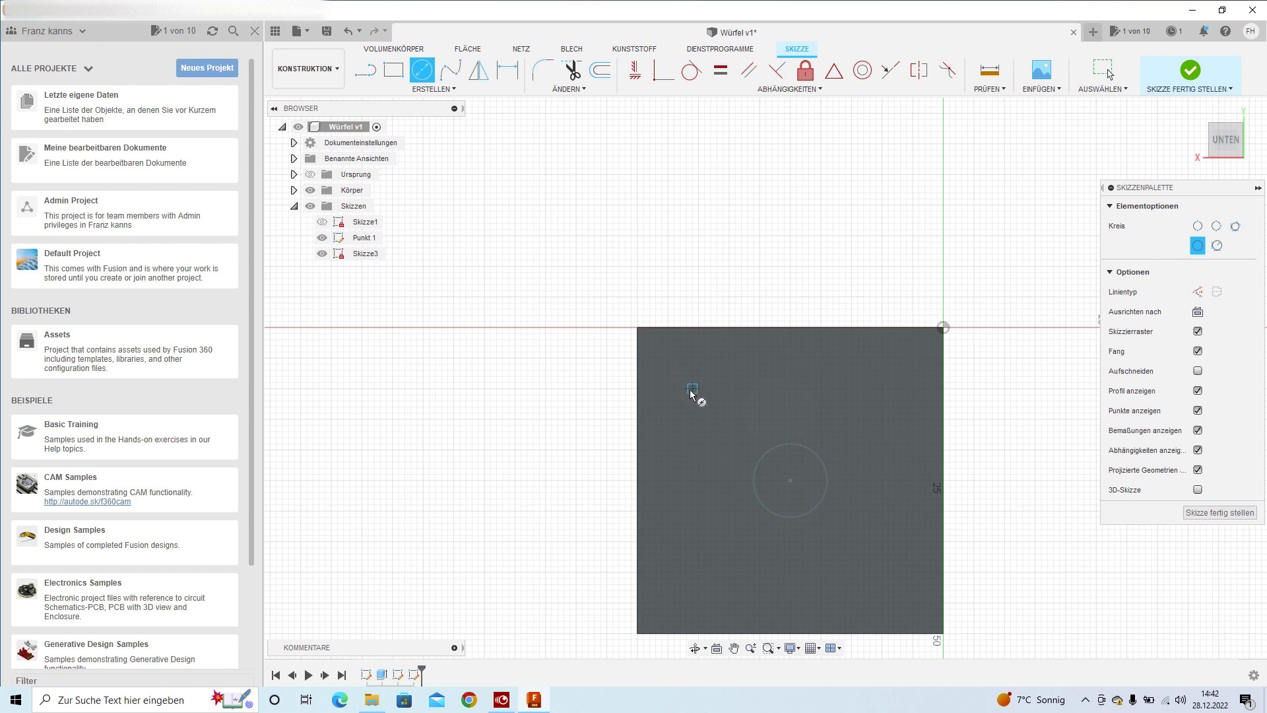
click(702, 390)
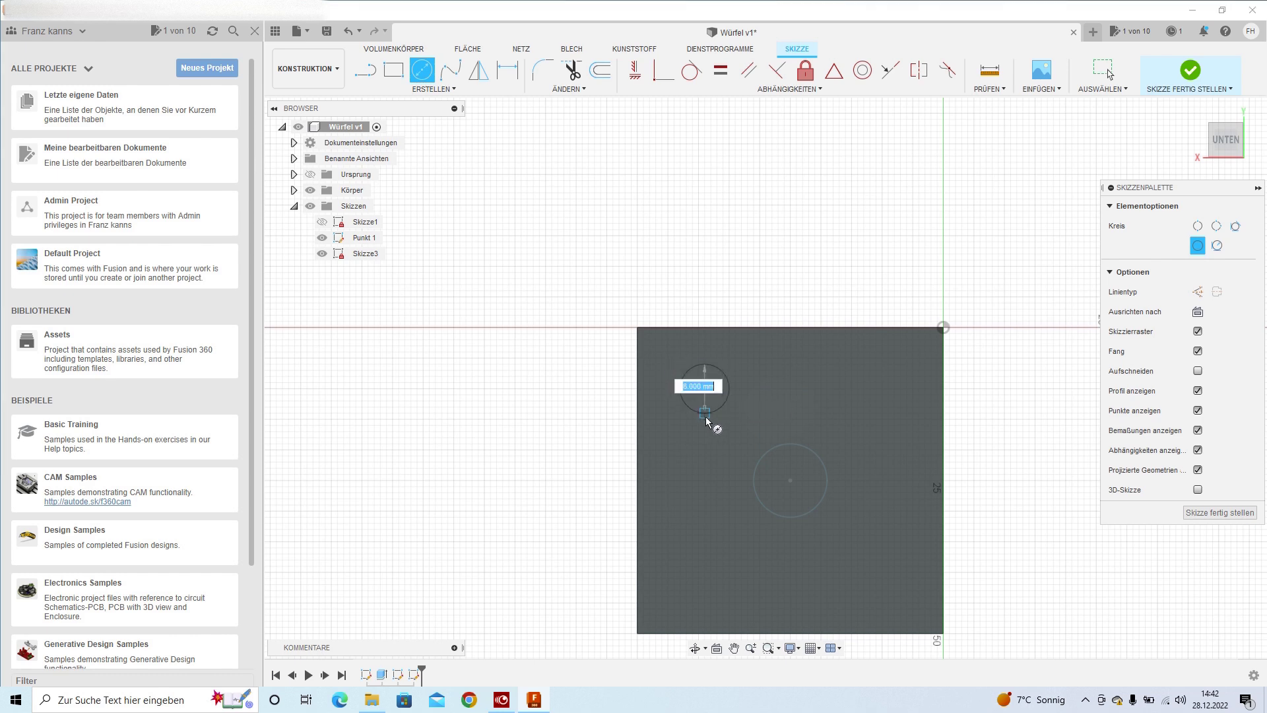
text(12)
key(Return)
key(Escape)
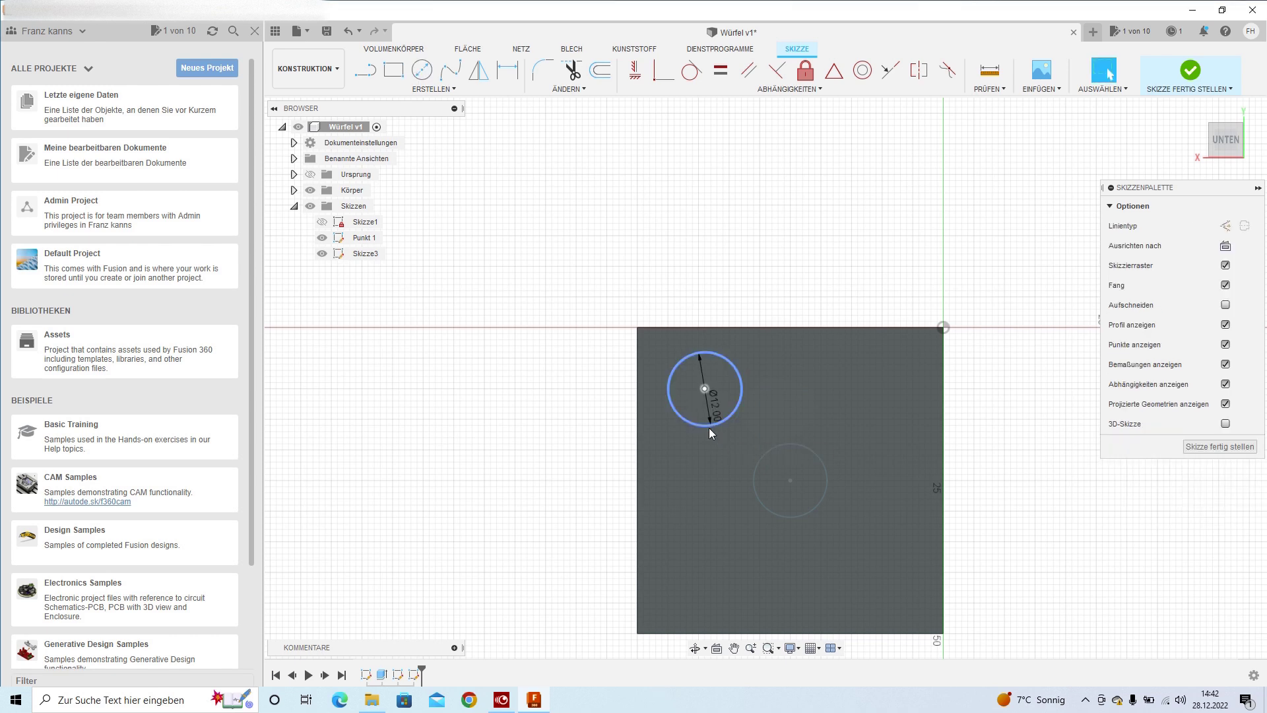
Step: Select the corner circle and activate the Sketch Dimension tool
click(713, 425)
key(Escape)
click(721, 389)
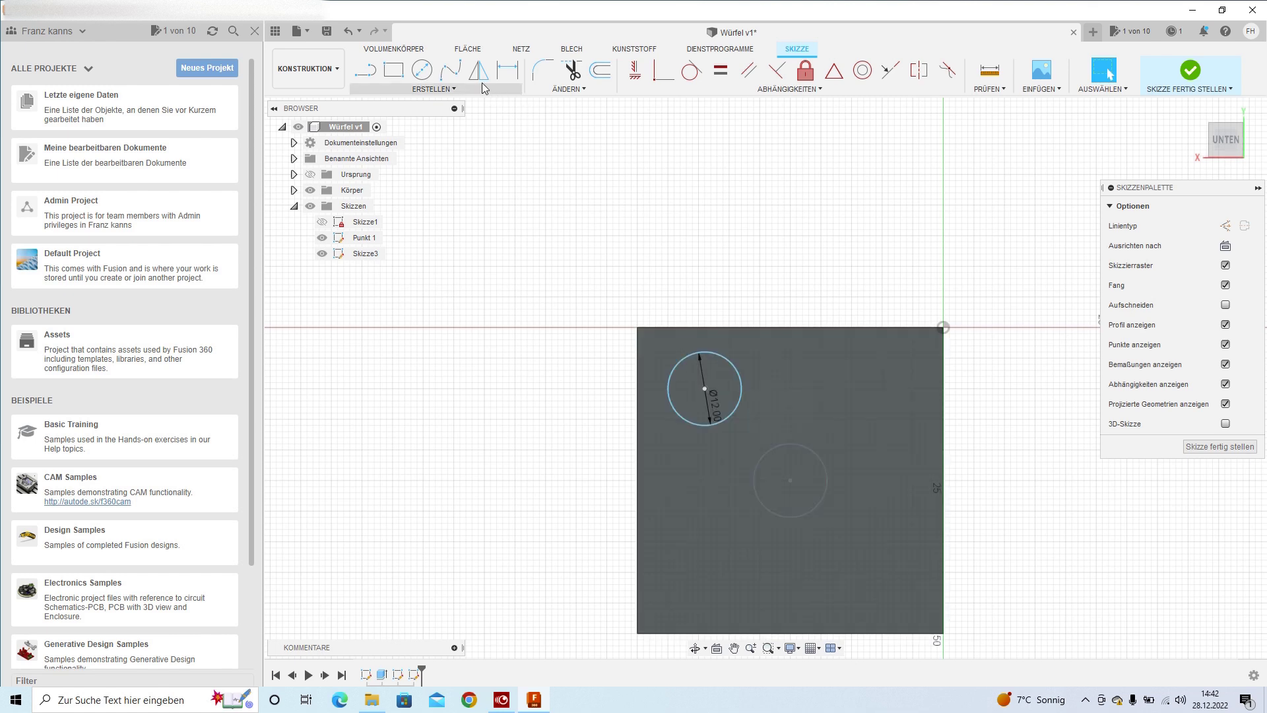
click(507, 68)
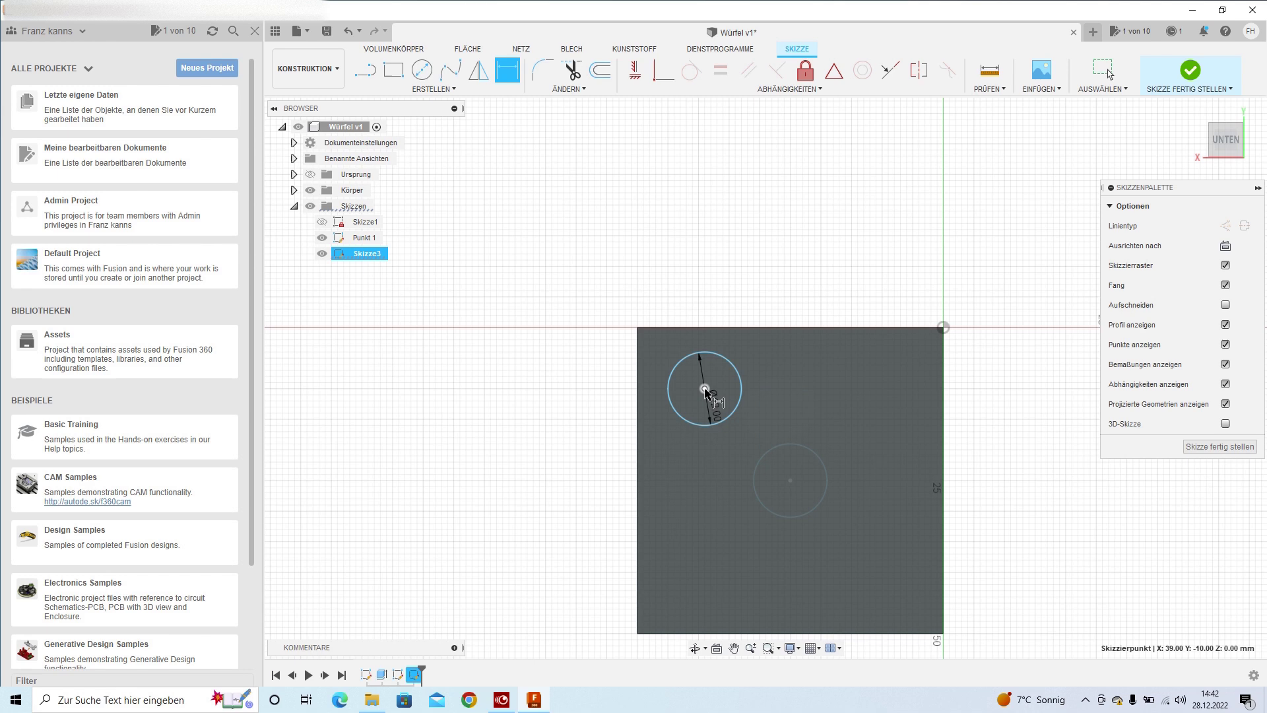
Step: Dimension the corner circle 11 mm from both the left edge and the top edge
click(638, 389)
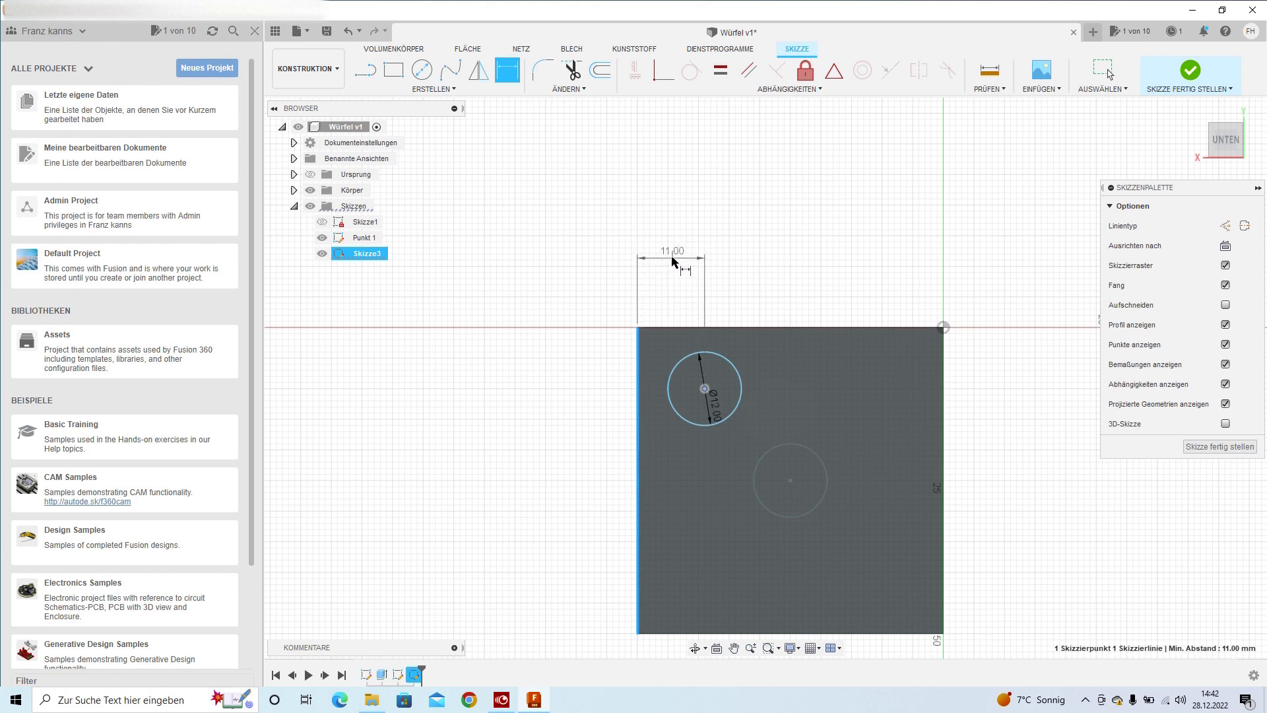
click(668, 259)
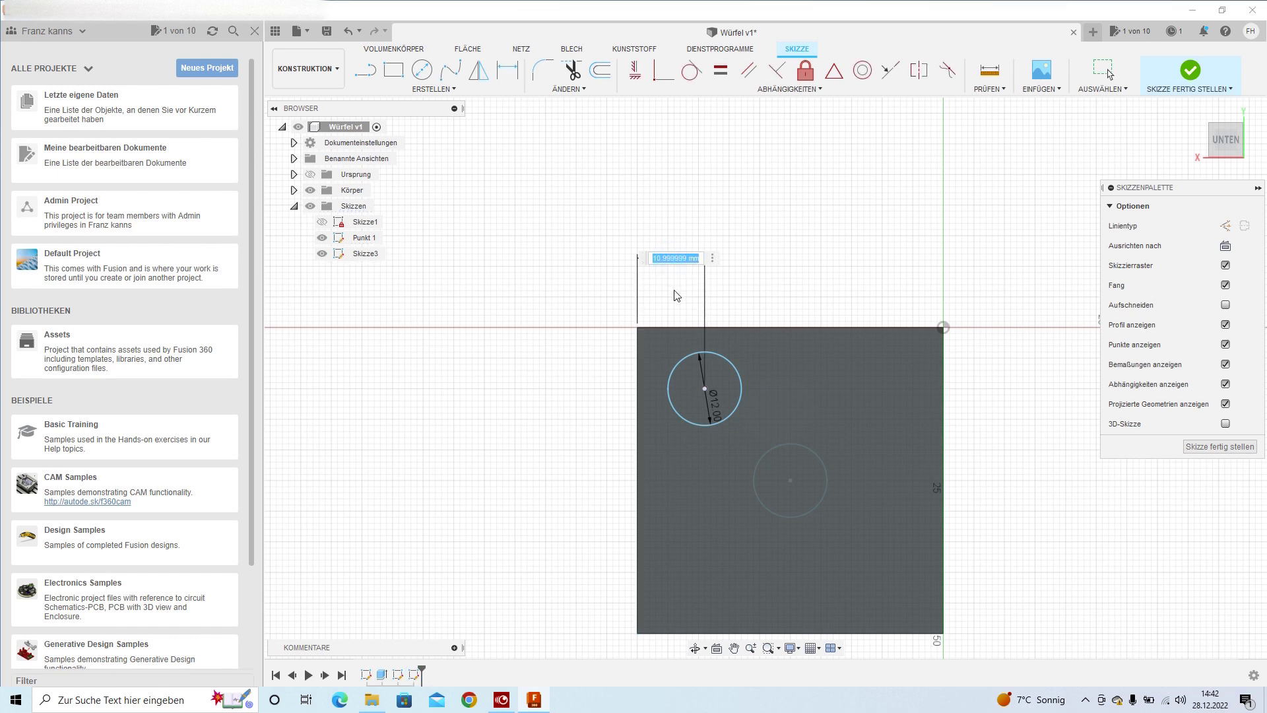
text(11)
key(Return)
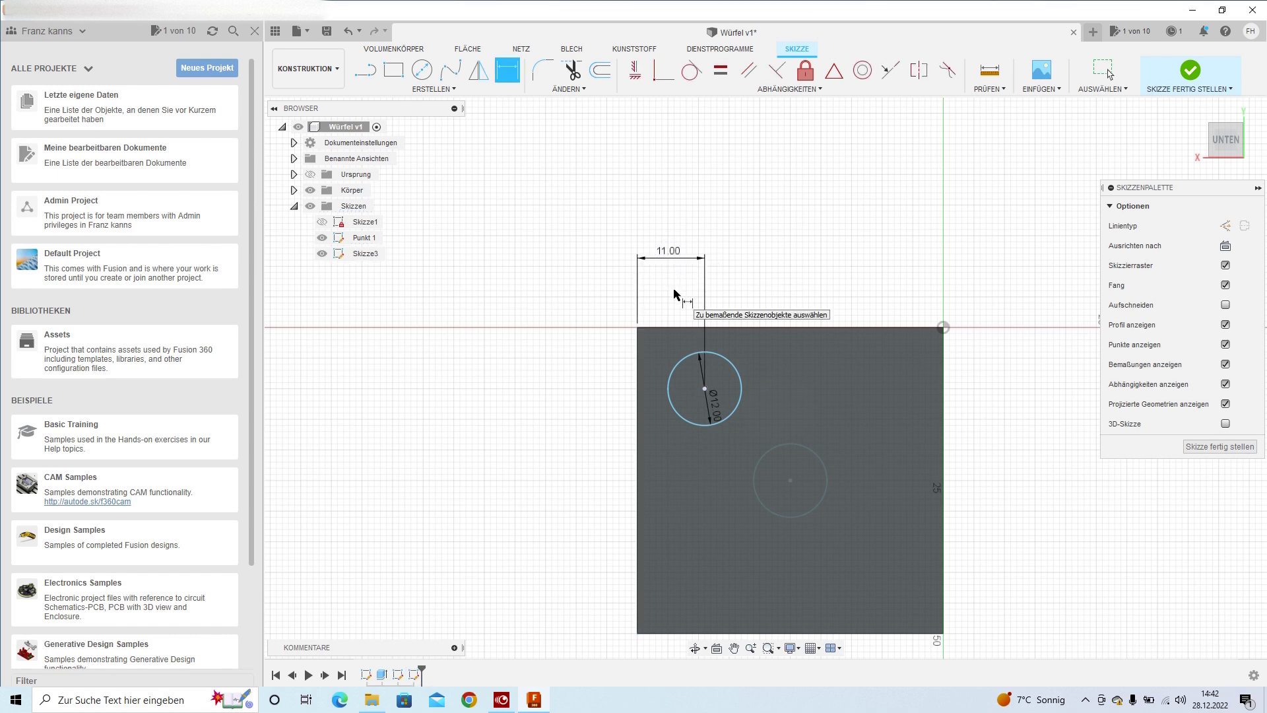
click(705, 390)
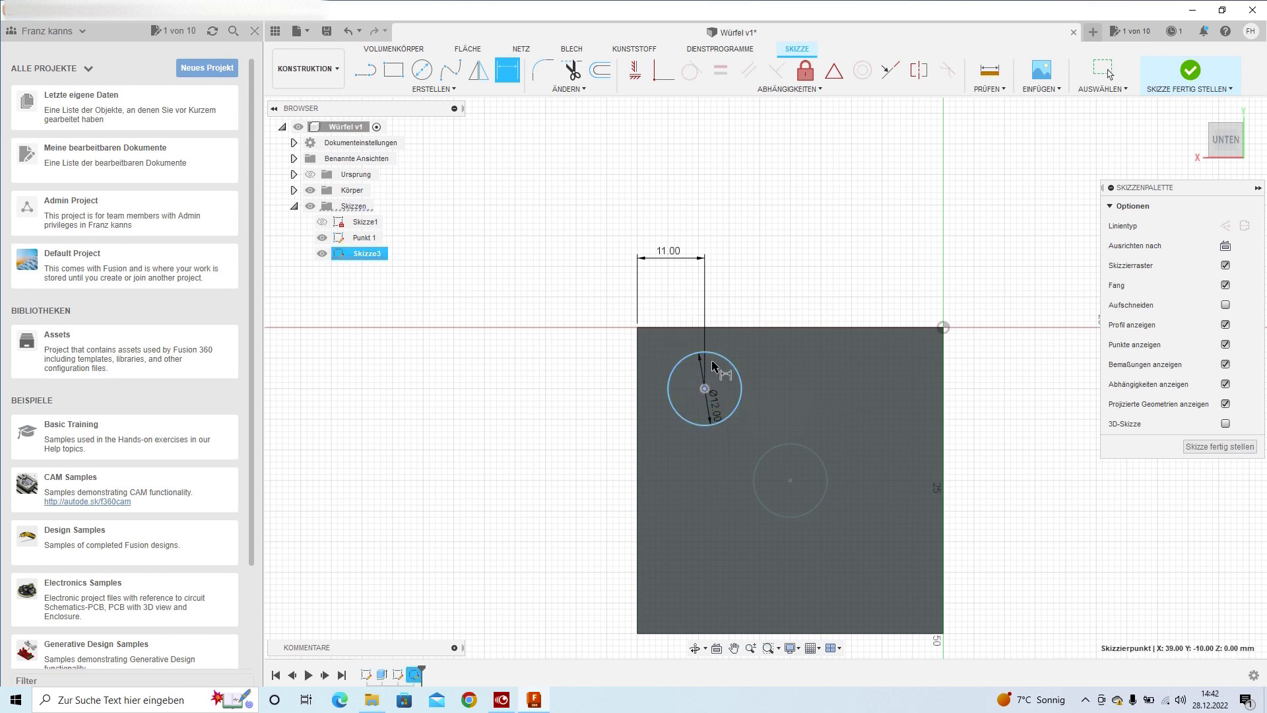
click(718, 328)
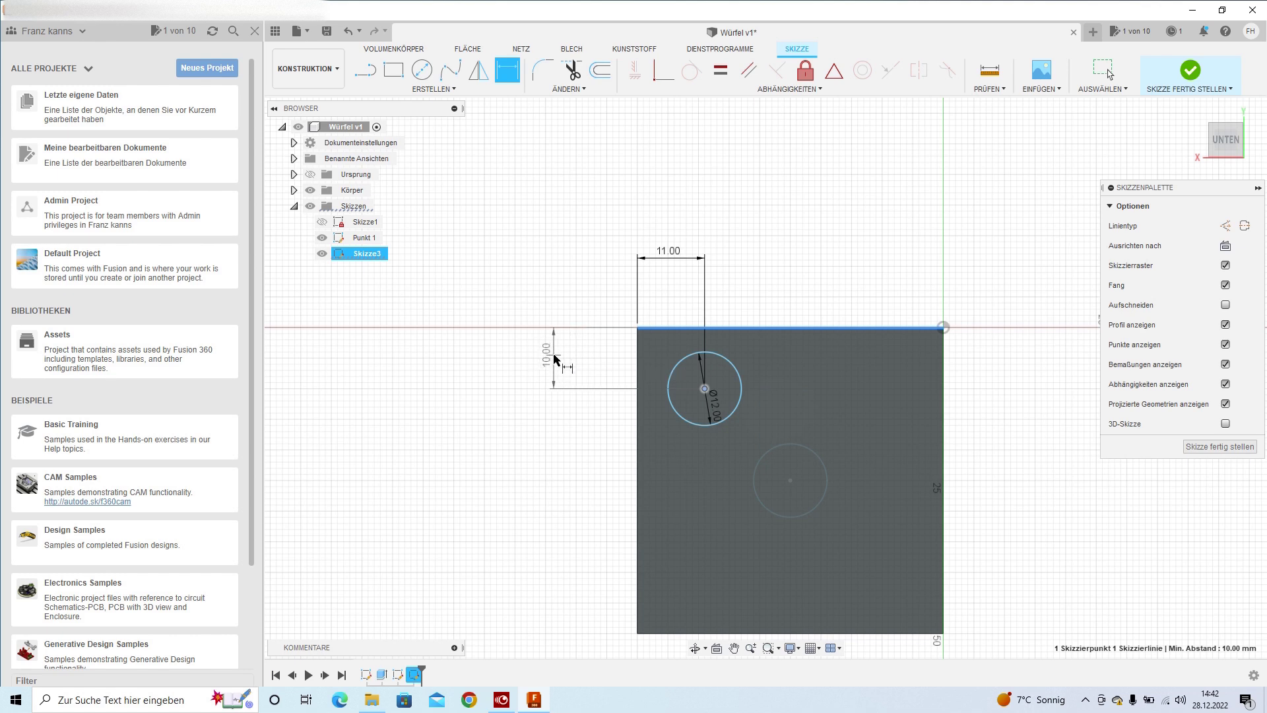
click(558, 360)
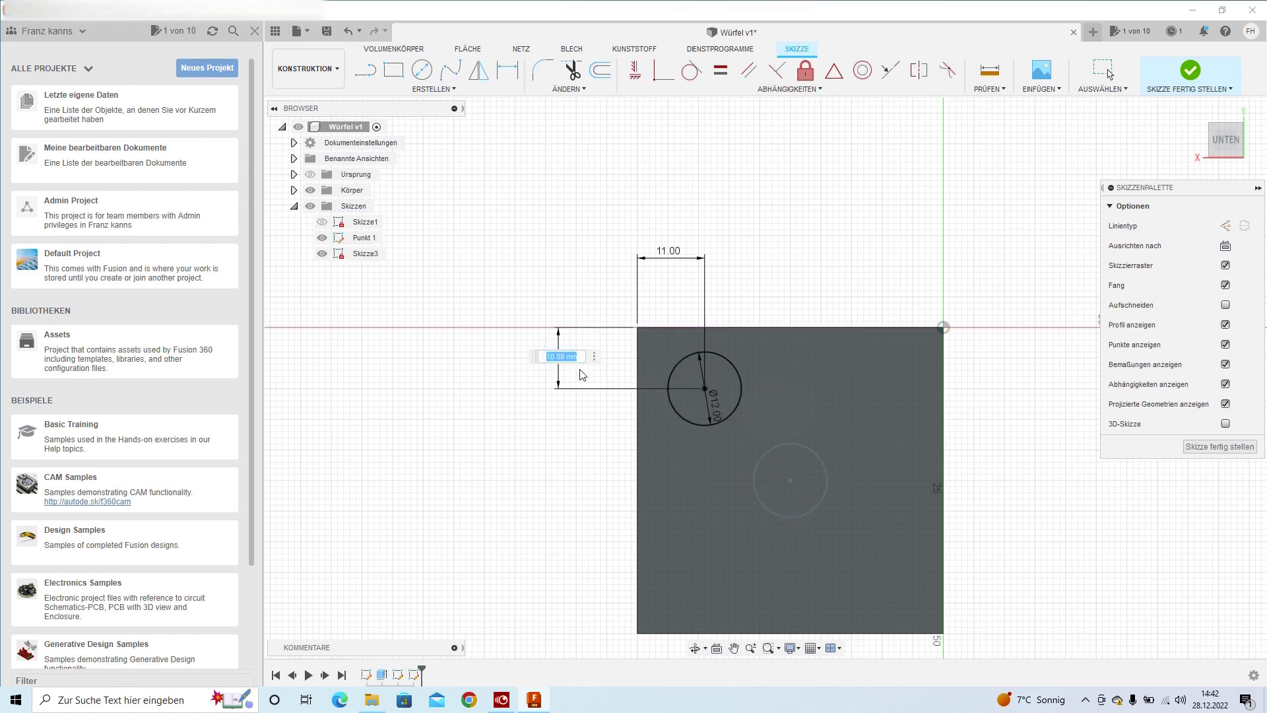
text(1)
key(Return)
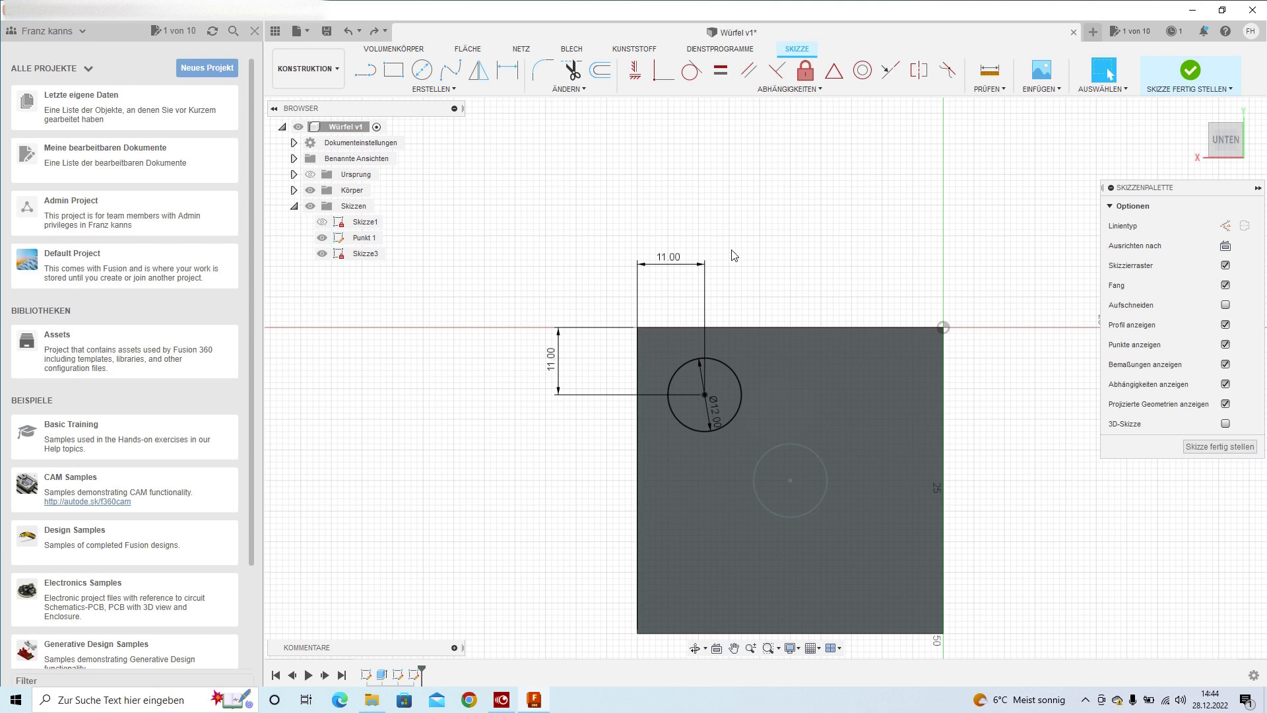
click(446, 91)
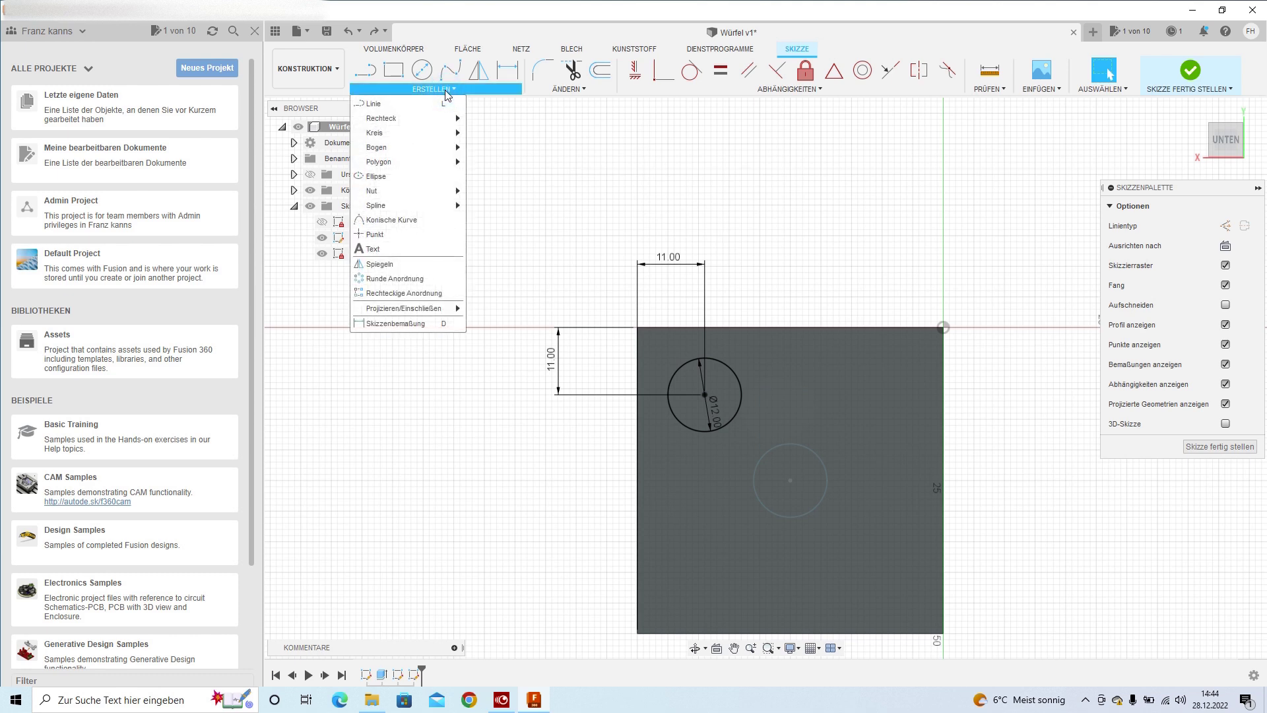
Step: Rectangular-pattern the pip circle into two columns and three rows
click(417, 296)
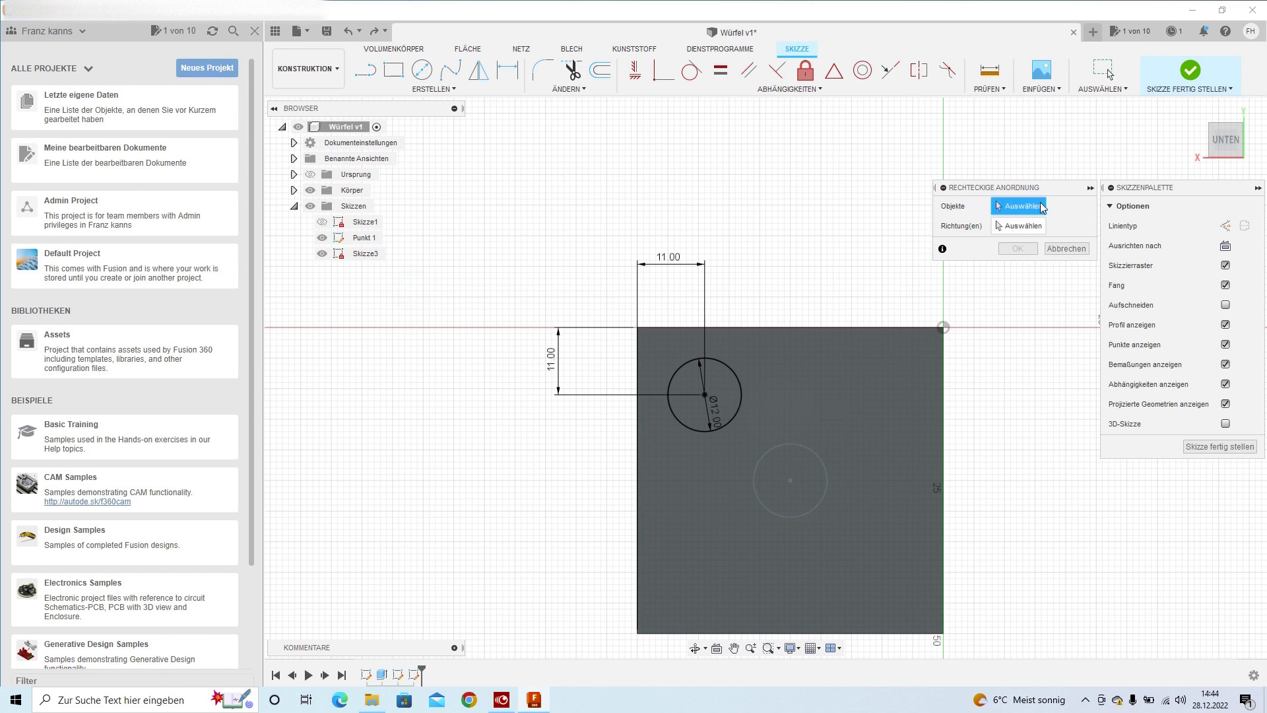
click(735, 377)
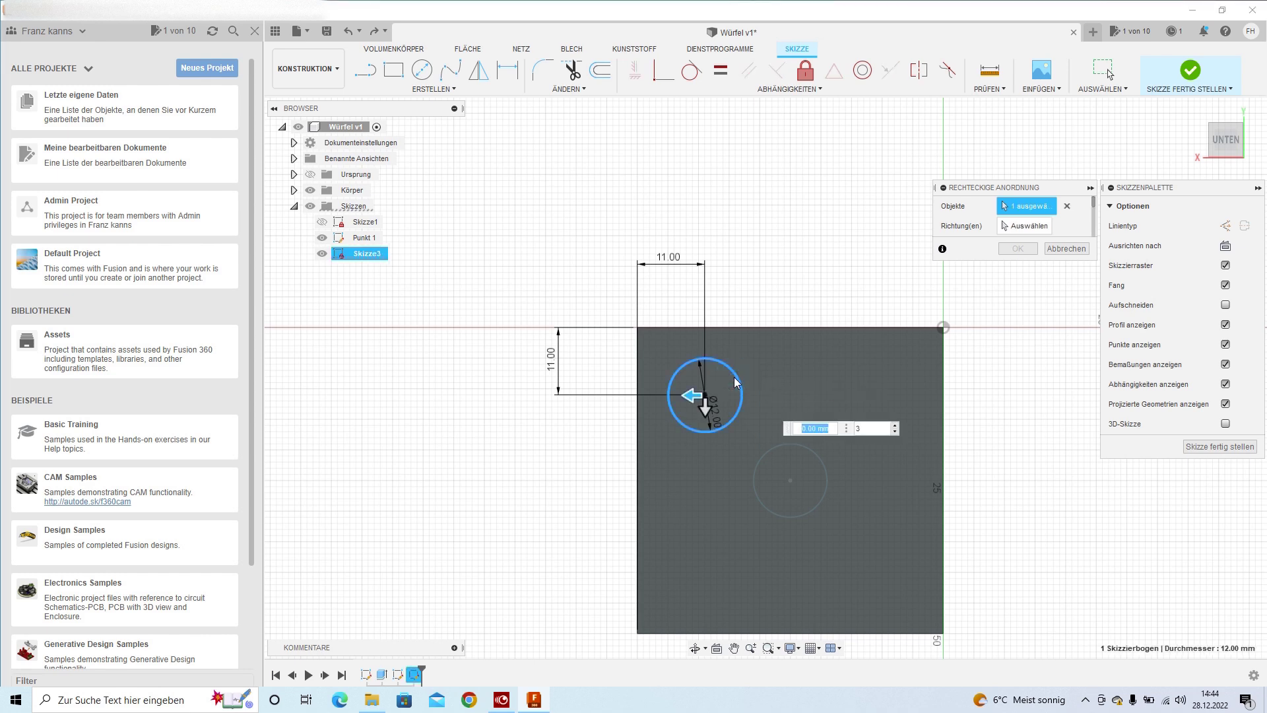
drag(692, 396, 845, 393)
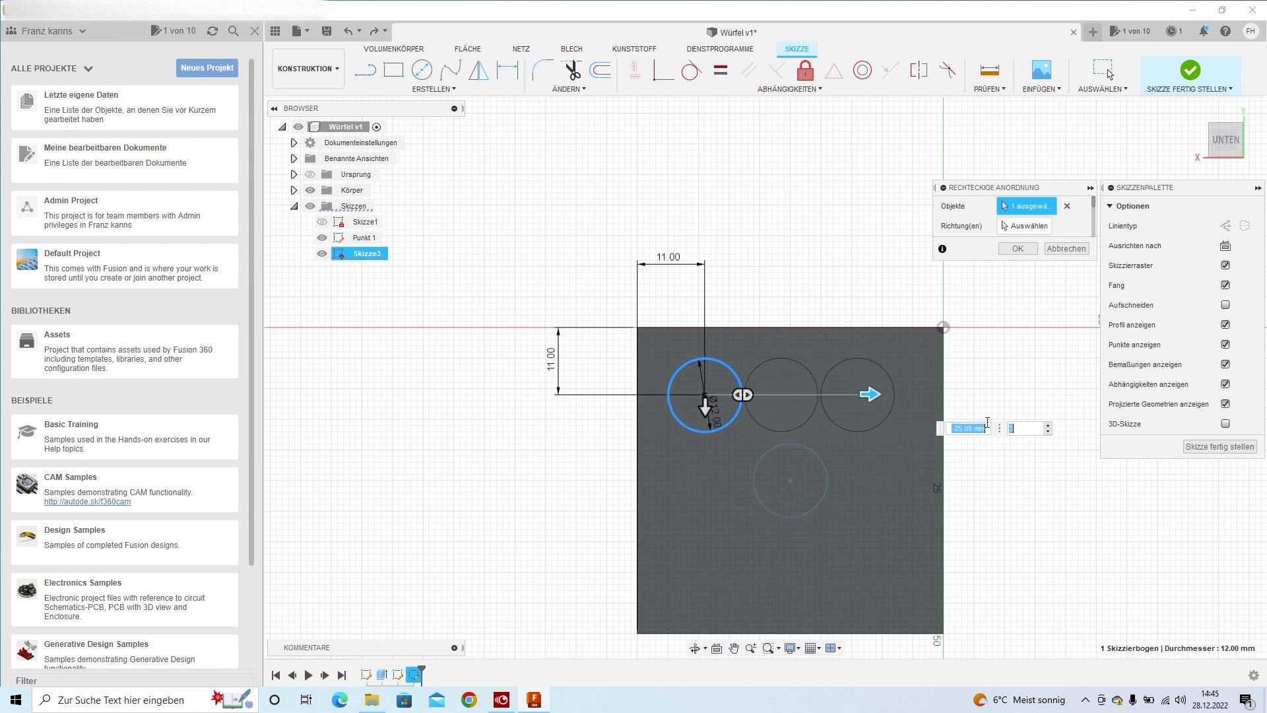
click(1048, 432)
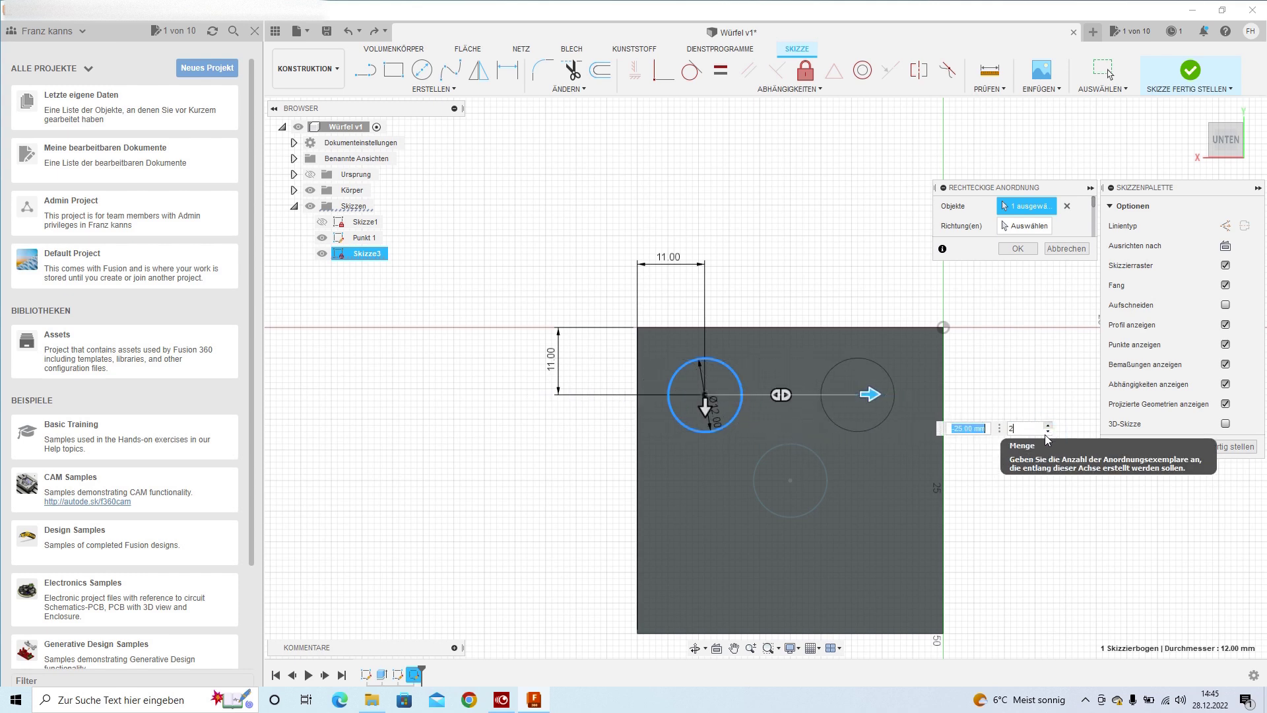
drag(705, 409, 698, 588)
Step: Set both column and row spacing to 28 mm and finish the sketch
scroll(555, 251, down, 3)
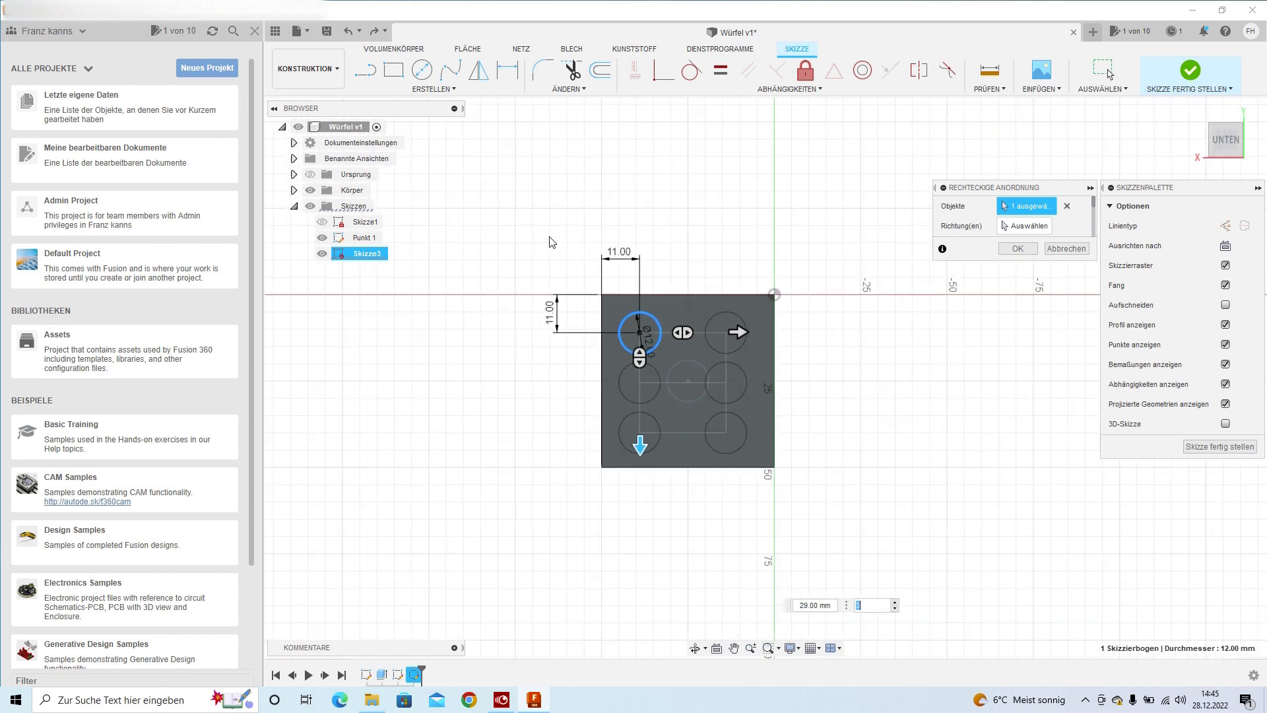
scroll(655, 390, up, 5)
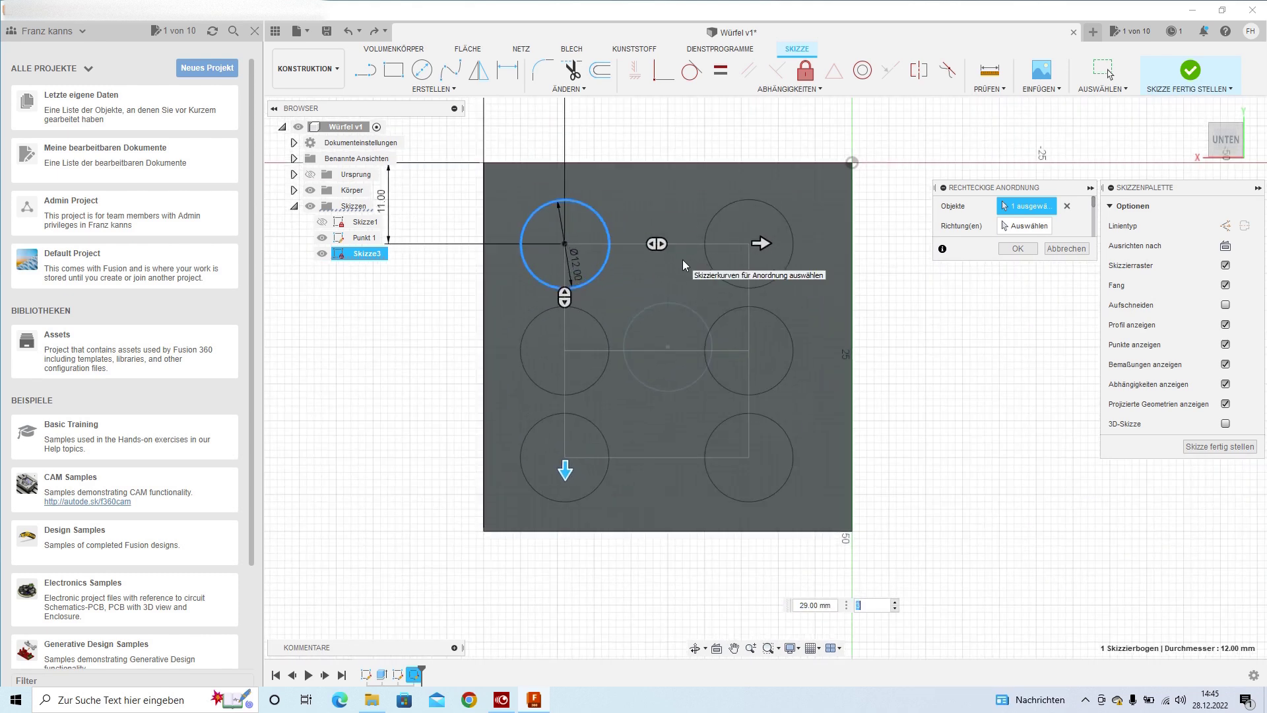
scroll(682, 260, up, 1)
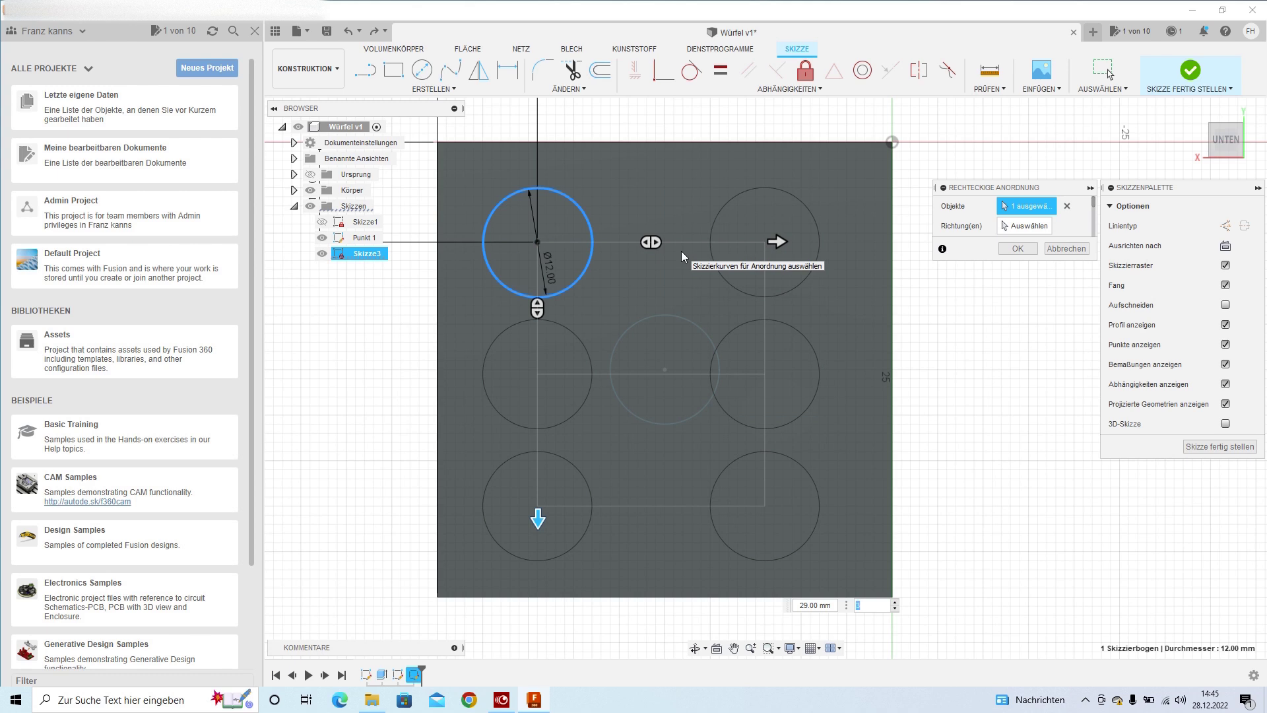
drag(777, 241, 805, 243)
key(Tab)
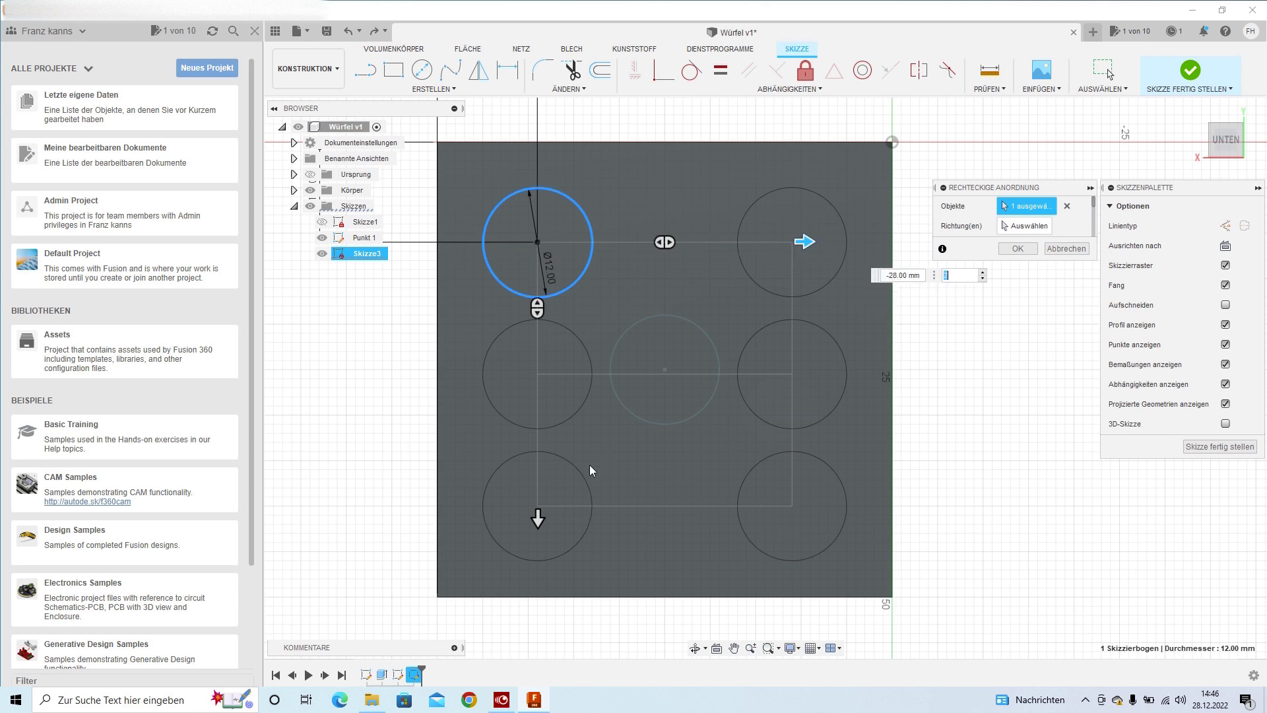
drag(538, 517, 538, 509)
key(Tab)
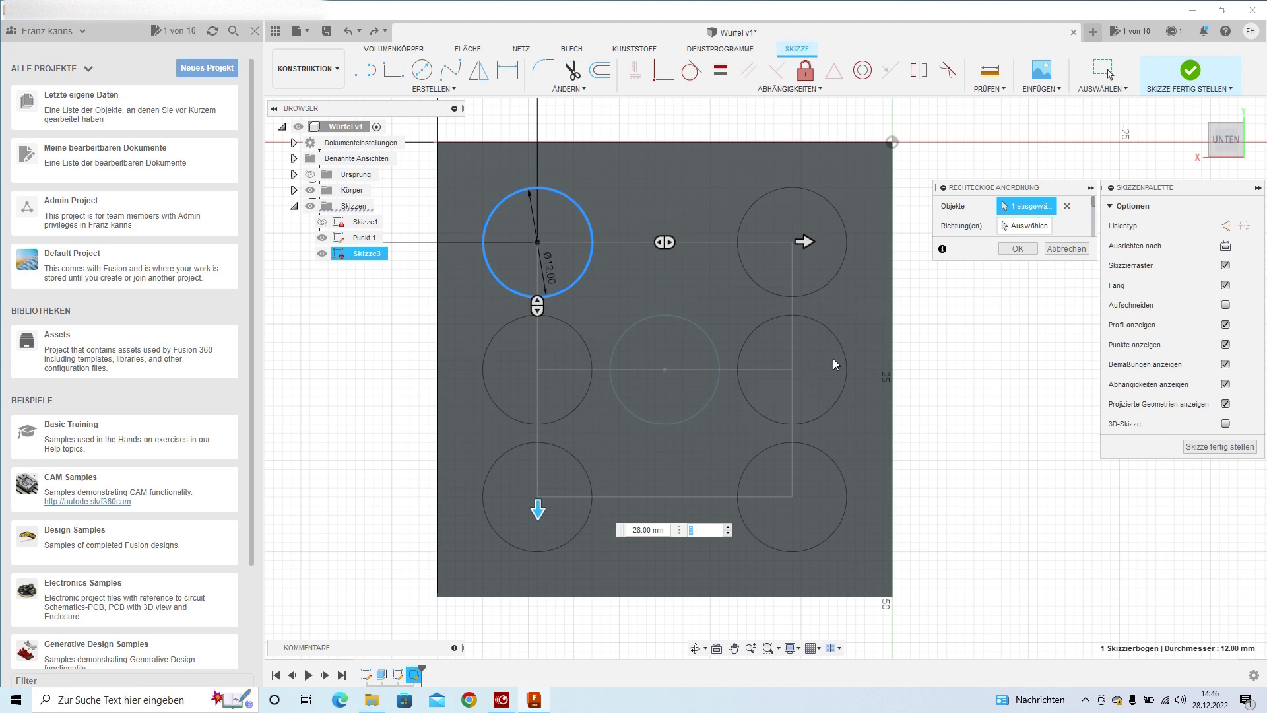
click(1218, 446)
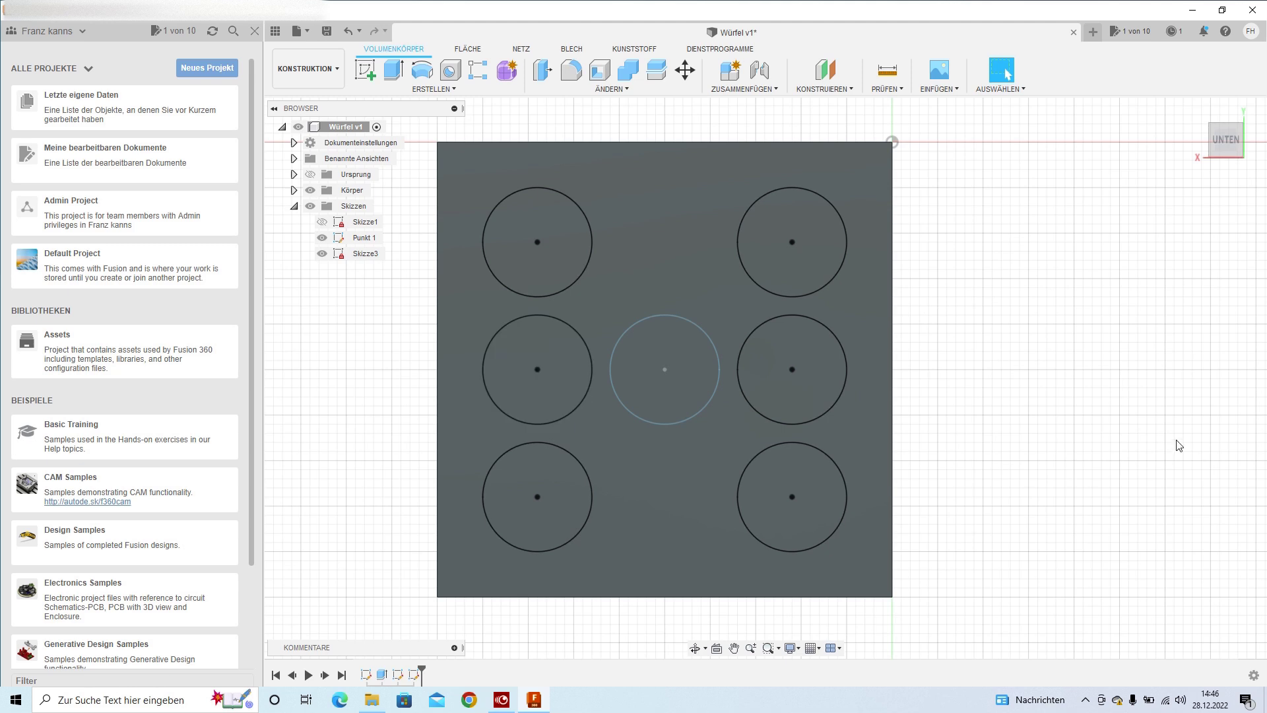
Step: Save the Würfel design as version v2 and rotate to the cube's left face
click(326, 31)
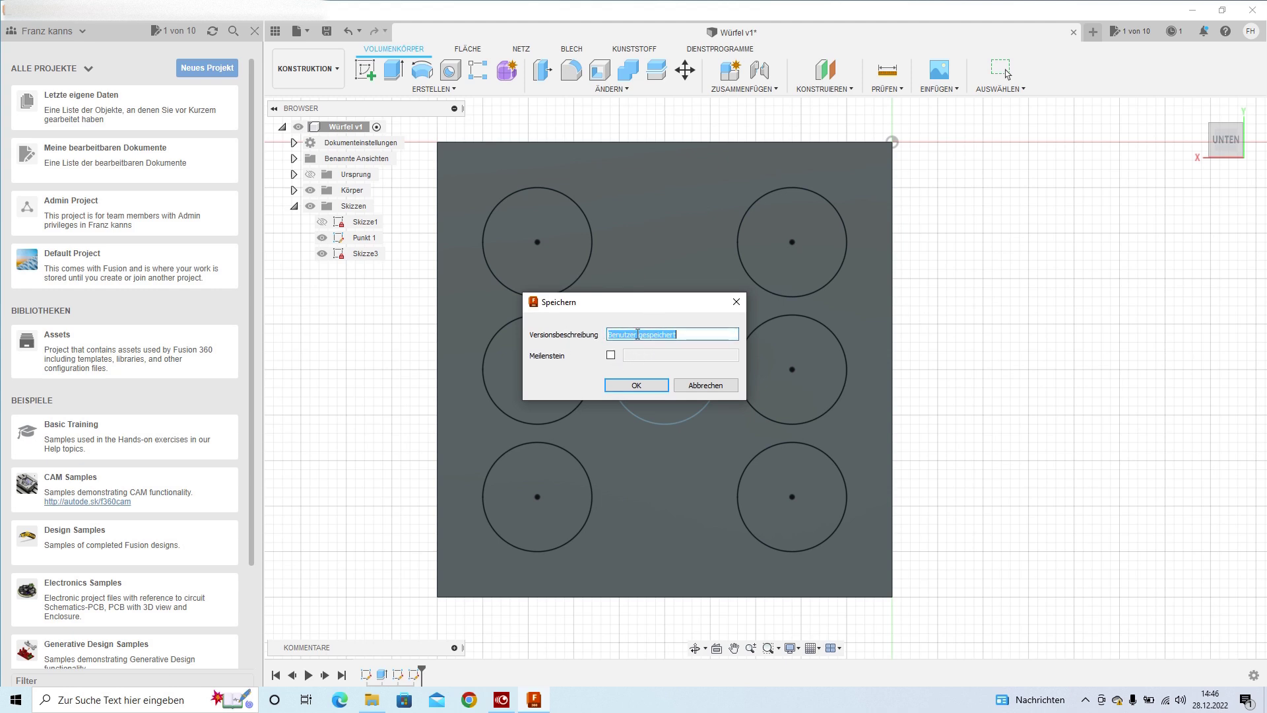
click(638, 384)
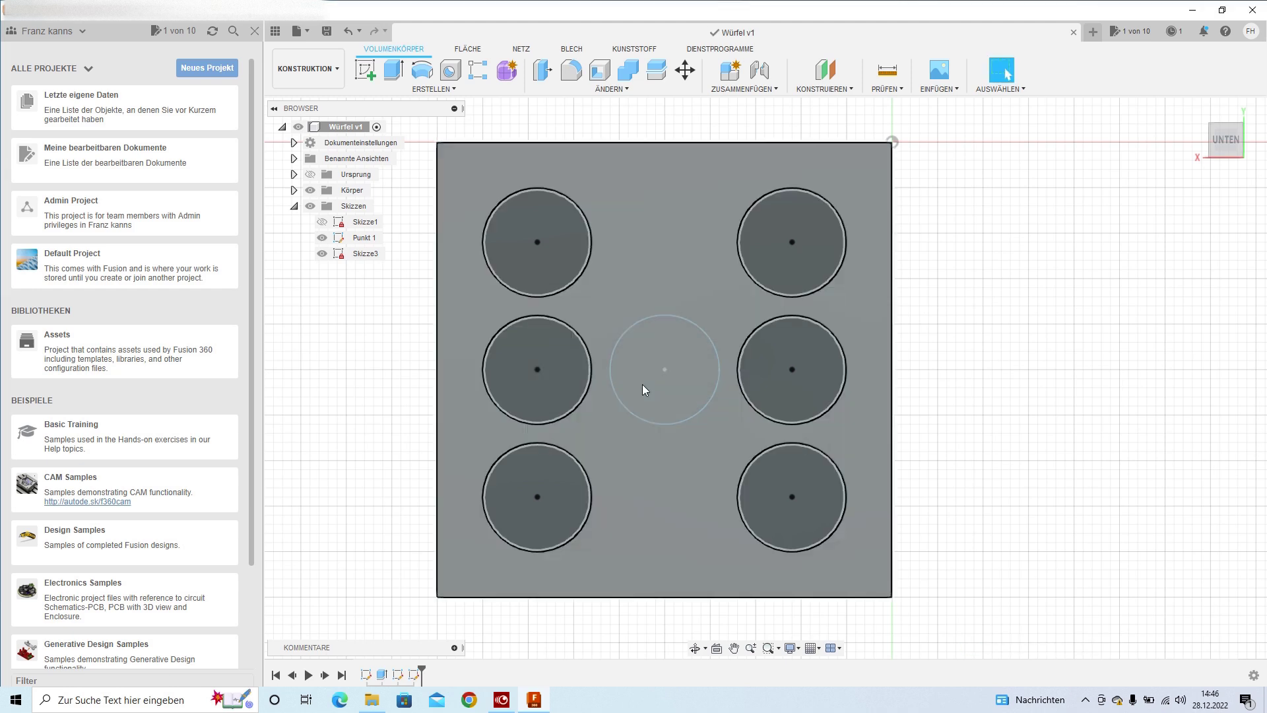
click(1249, 144)
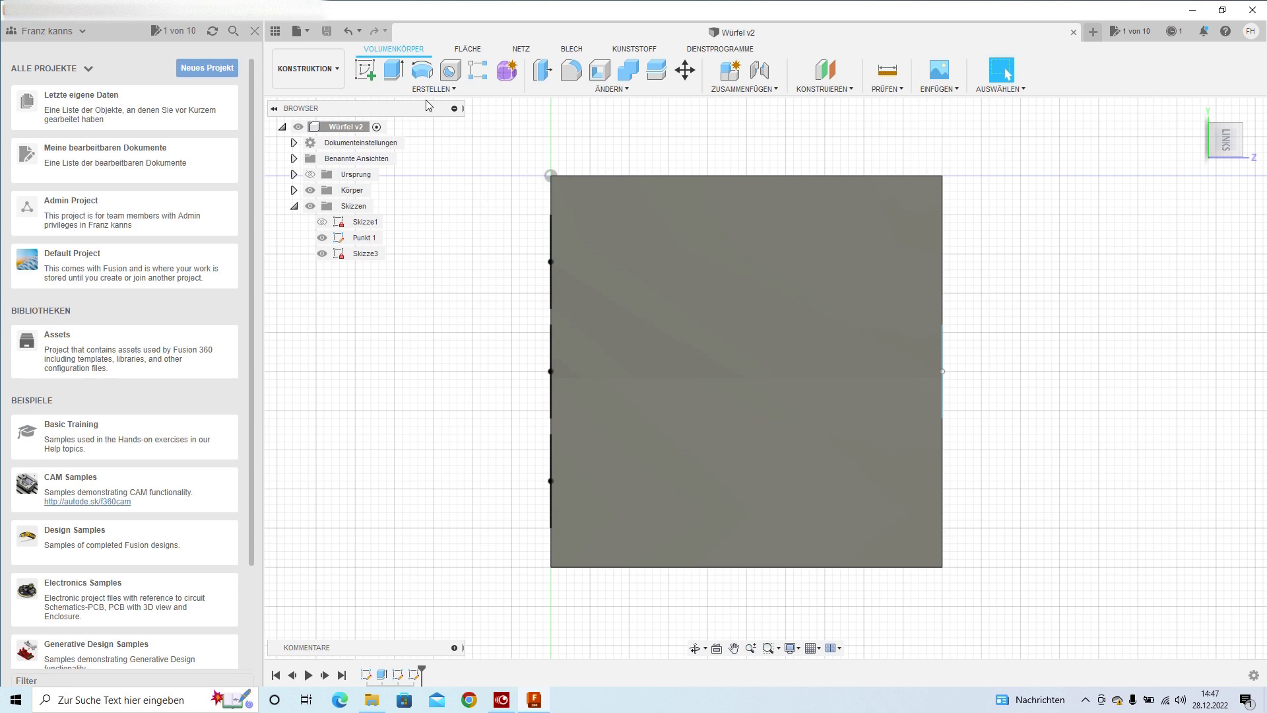
Step: Start a sketch on the left face and draw a 12 mm circle
click(367, 71)
click(719, 323)
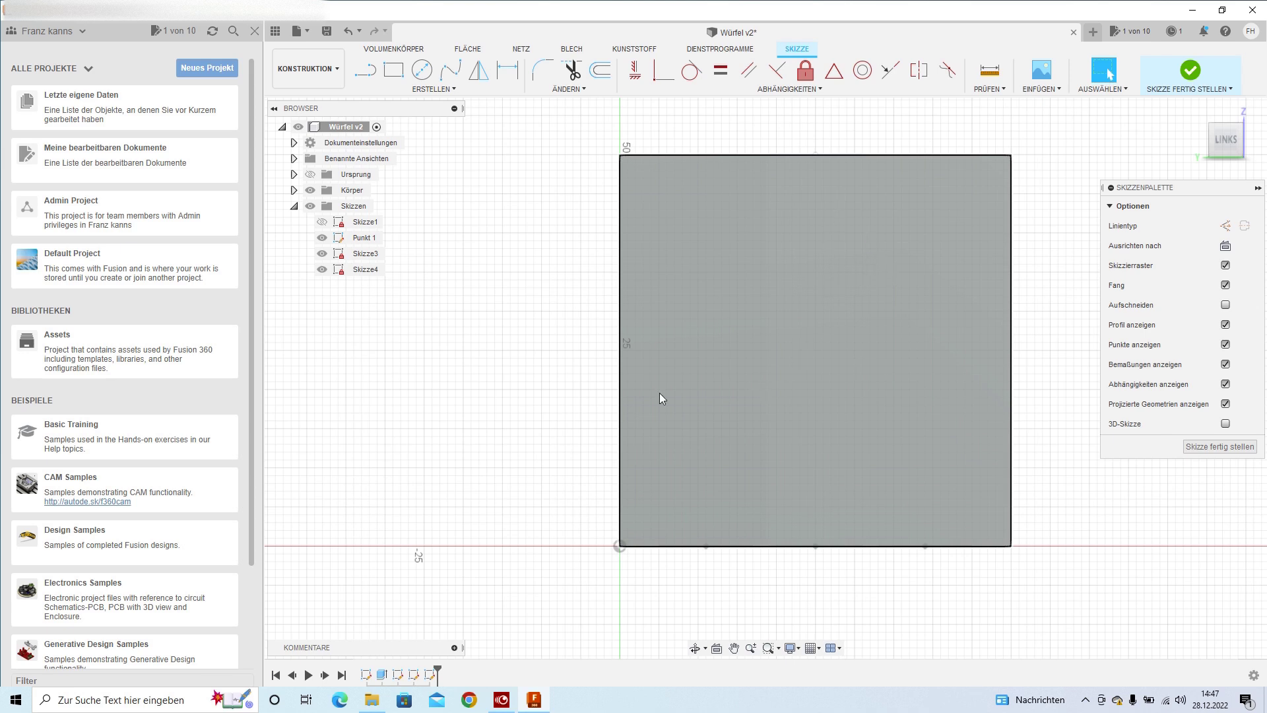
key(c)
click(721, 264)
text(12)
key(Return)
key(Escape)
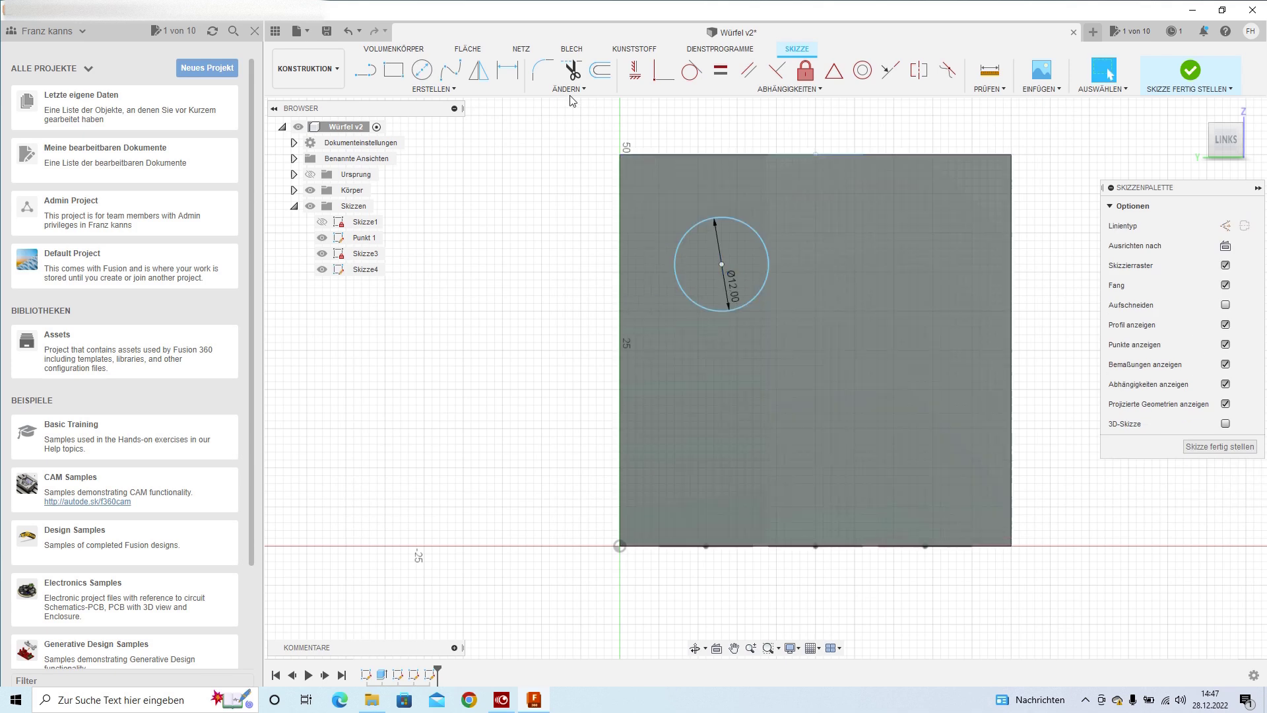
Step: Dimension the circle centre 11 mm from the face's left edge
click(503, 72)
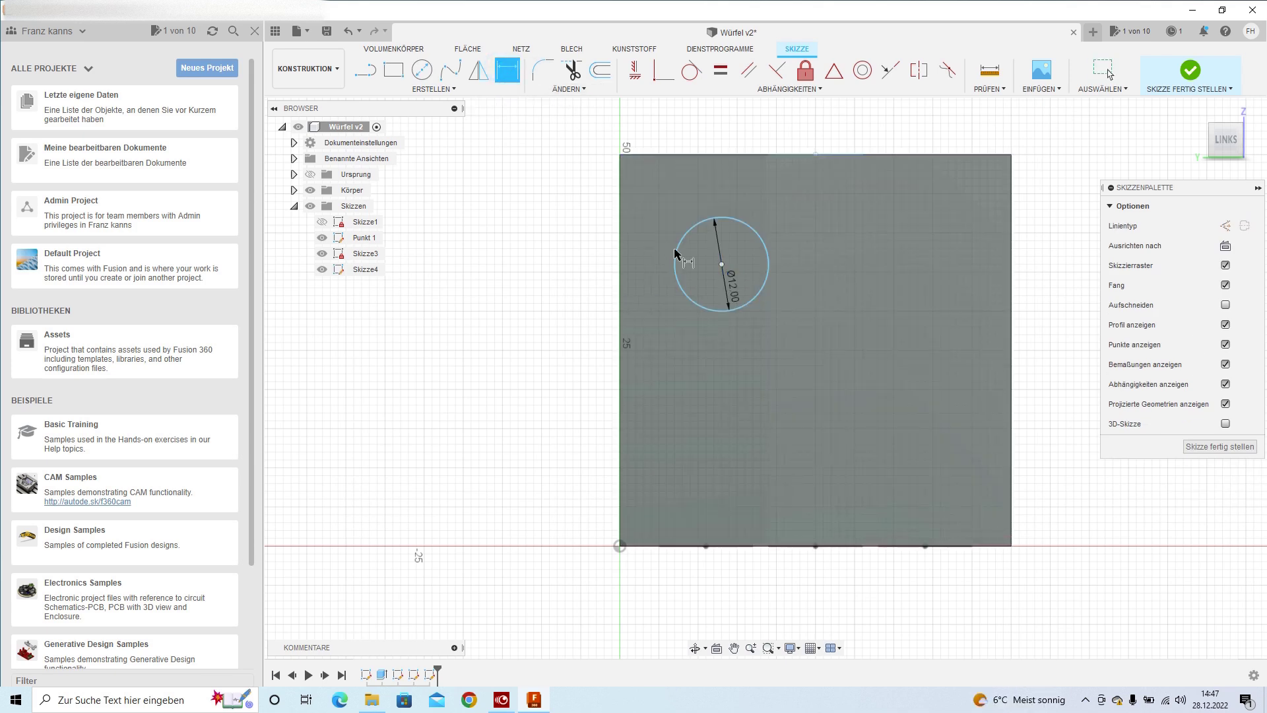
click(722, 265)
click(620, 266)
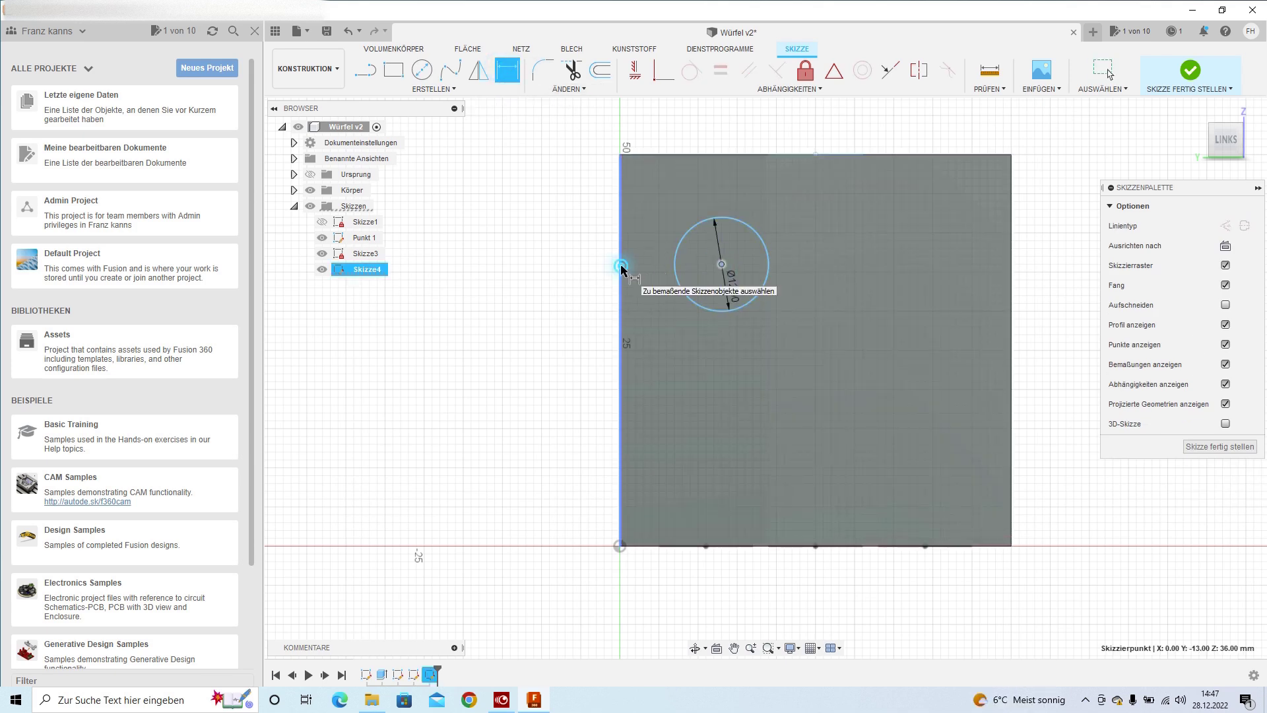
click(639, 127)
text(11)
key(Return)
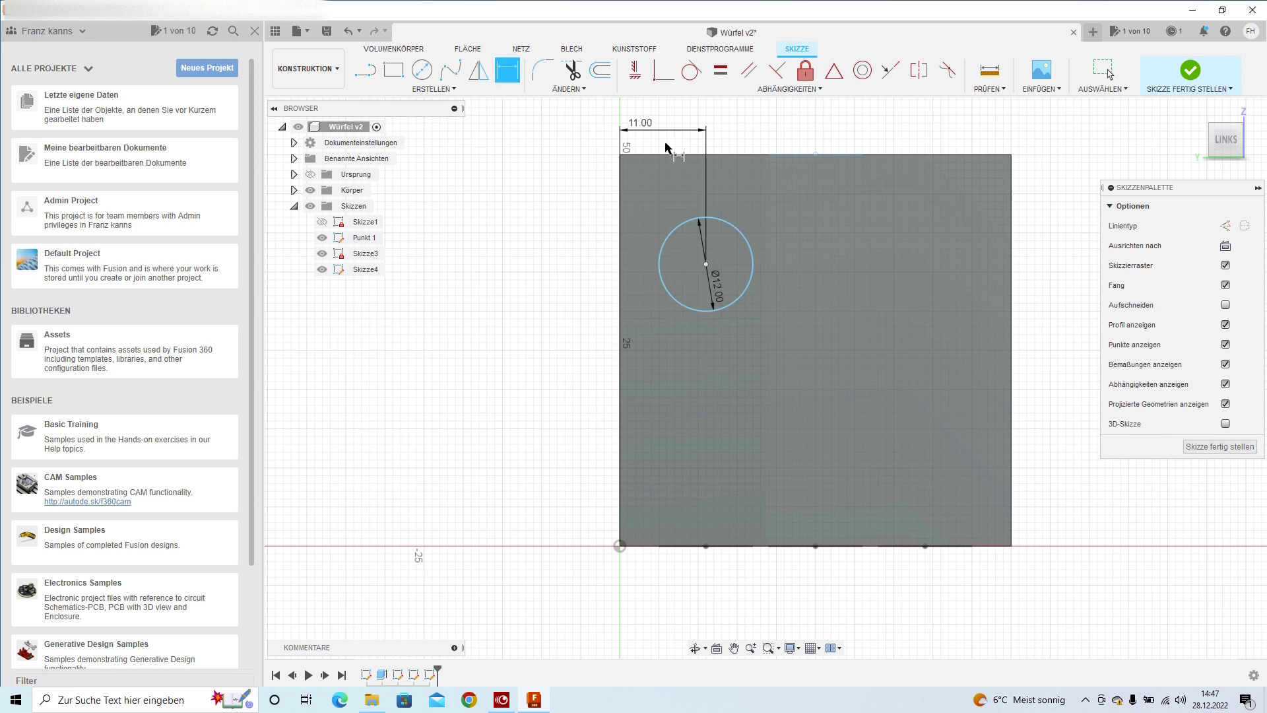
click(706, 264)
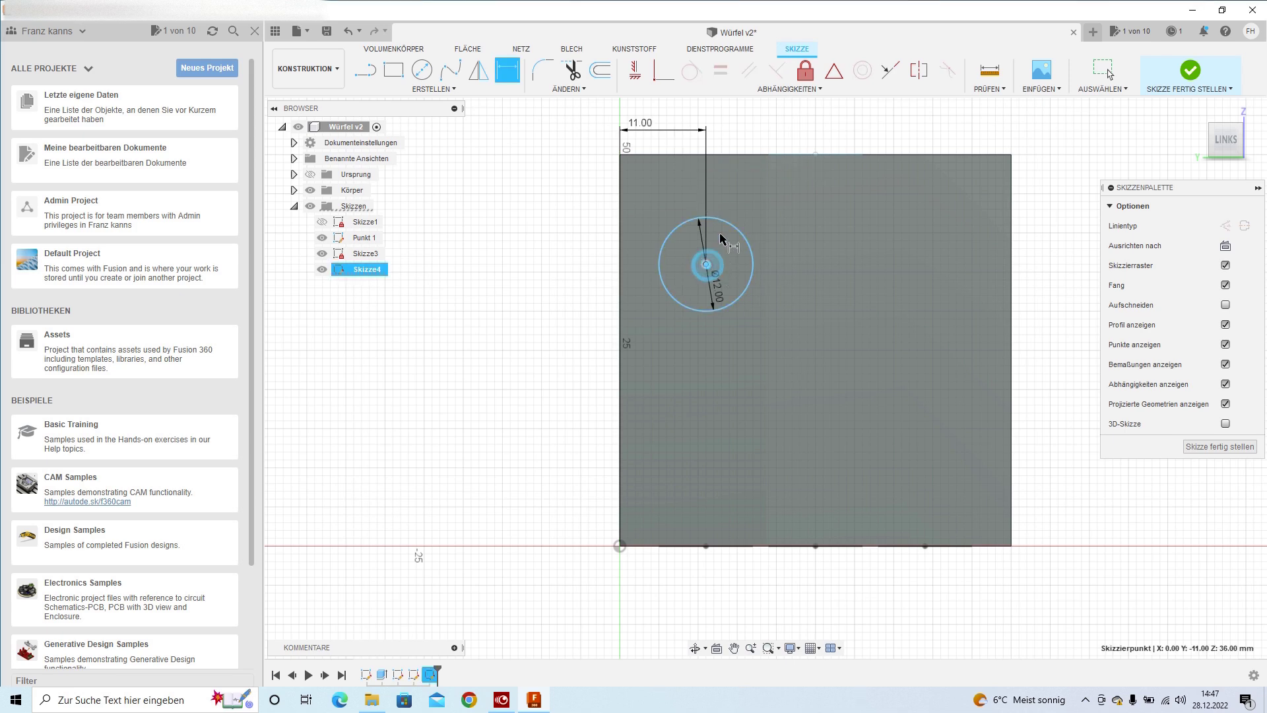
Step: Add the vertical 11 mm dimension, pattern the circle, and delete three circles leaving five
click(726, 156)
click(434, 88)
click(404, 293)
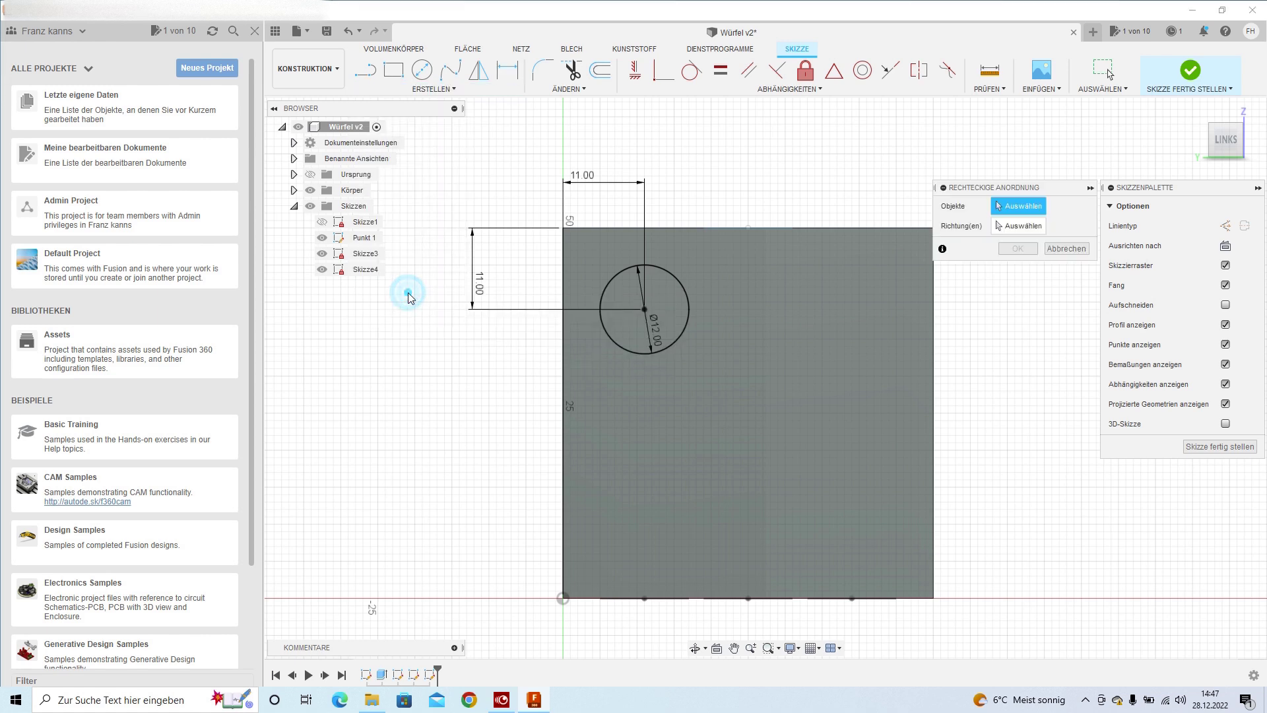
click(687, 305)
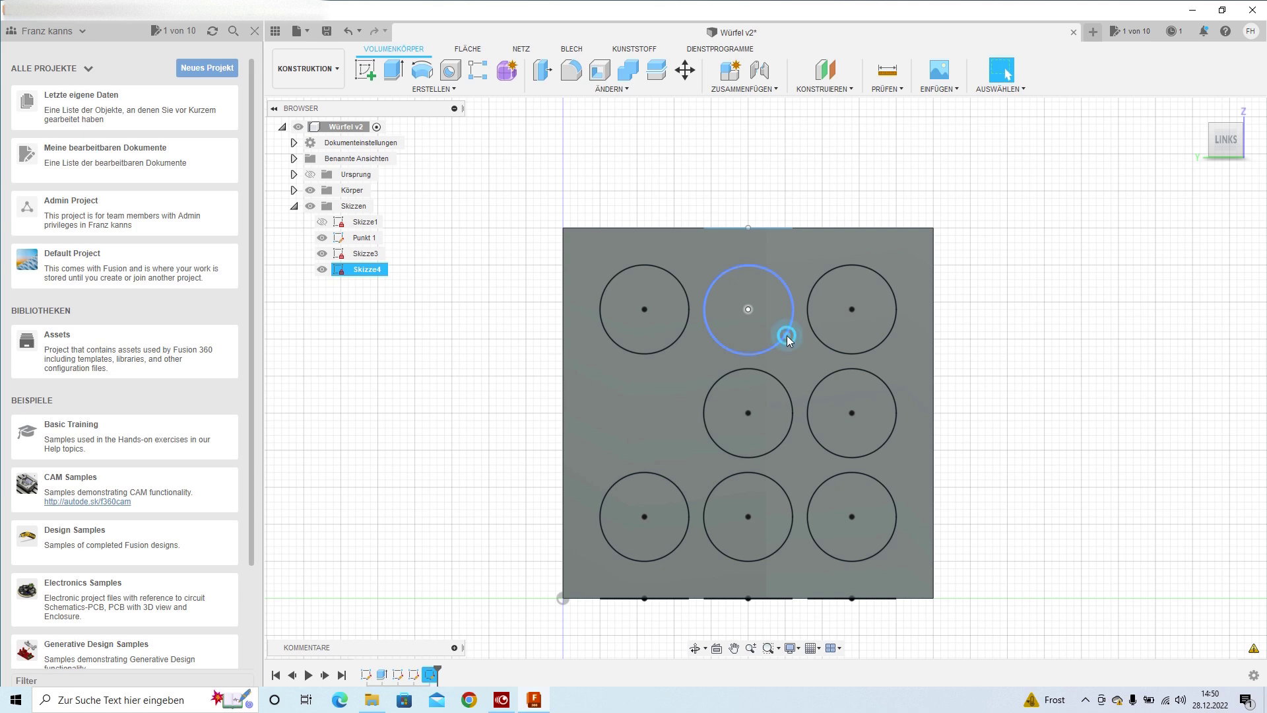
click(787, 338)
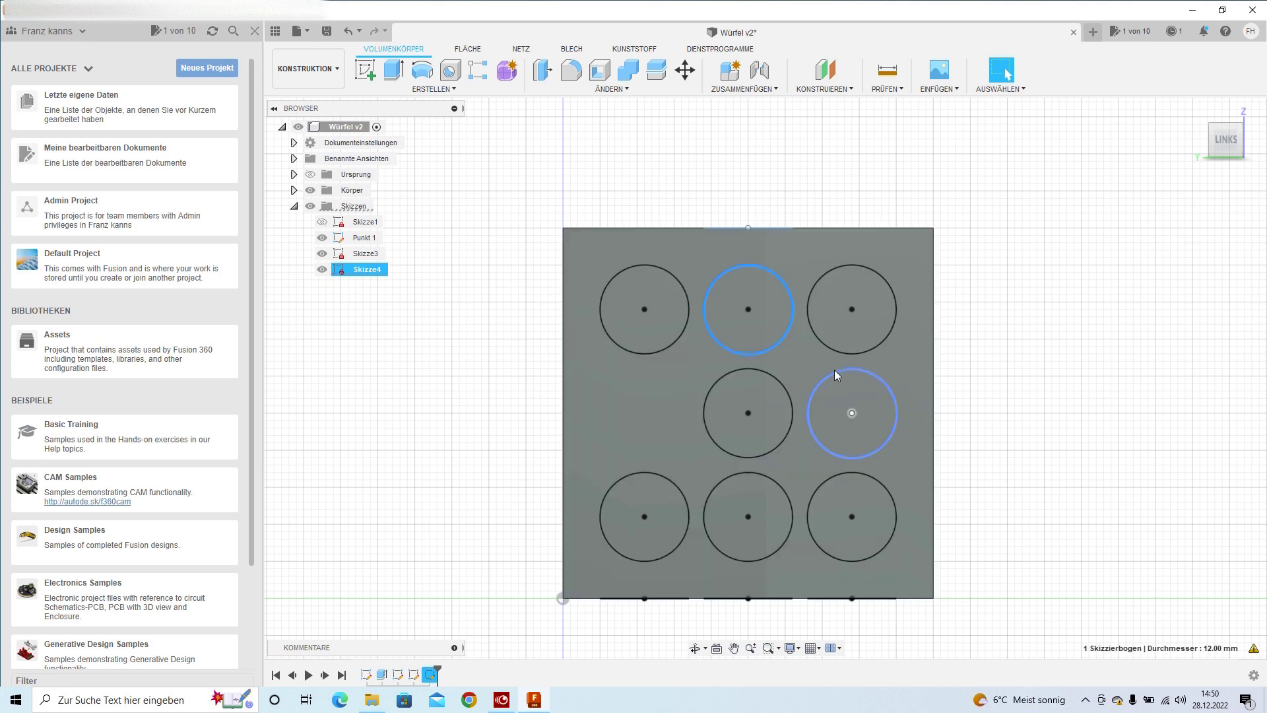
click(835, 371)
click(782, 488)
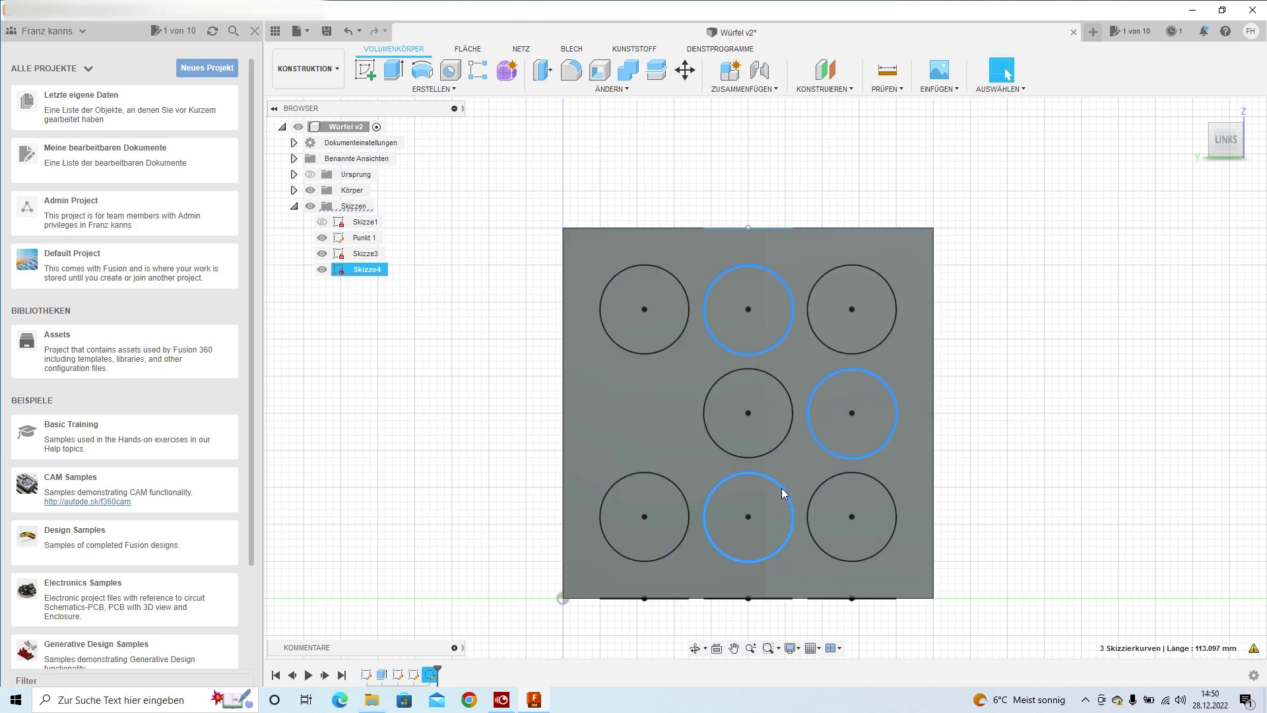
key(Delete)
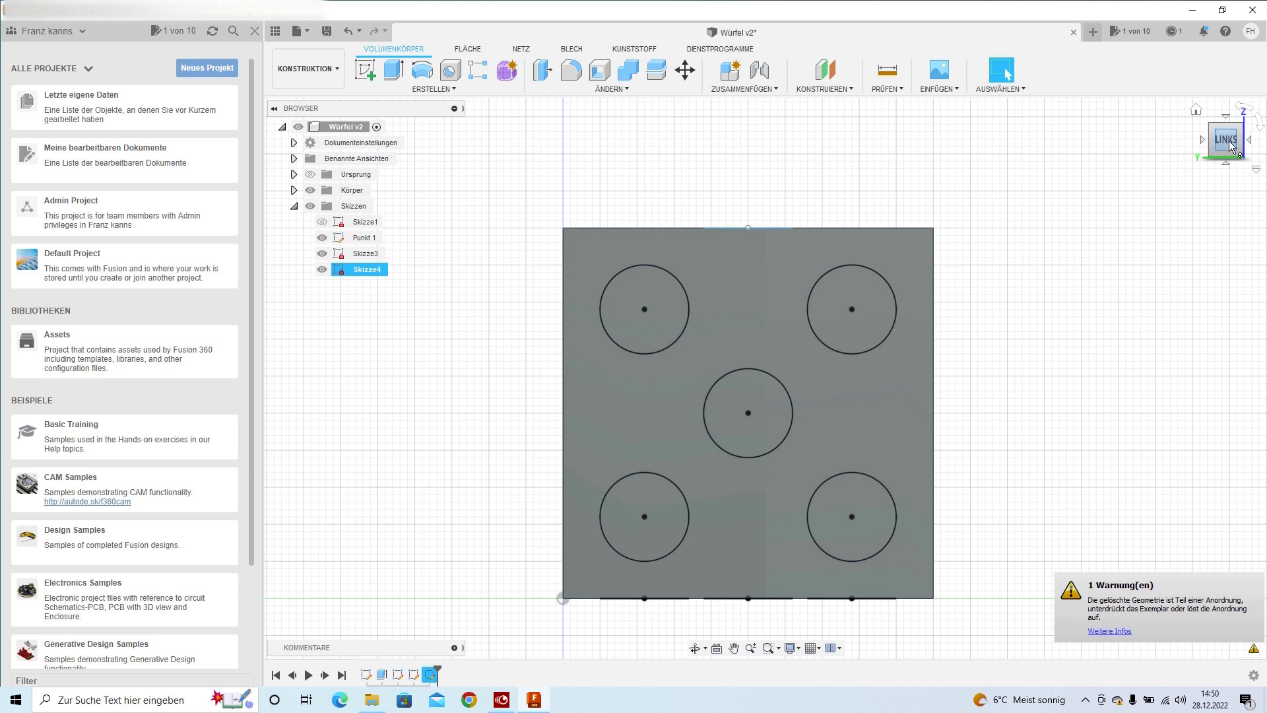
Step: Rotate the view from the left face round to the right face
drag(1231, 145, 1247, 146)
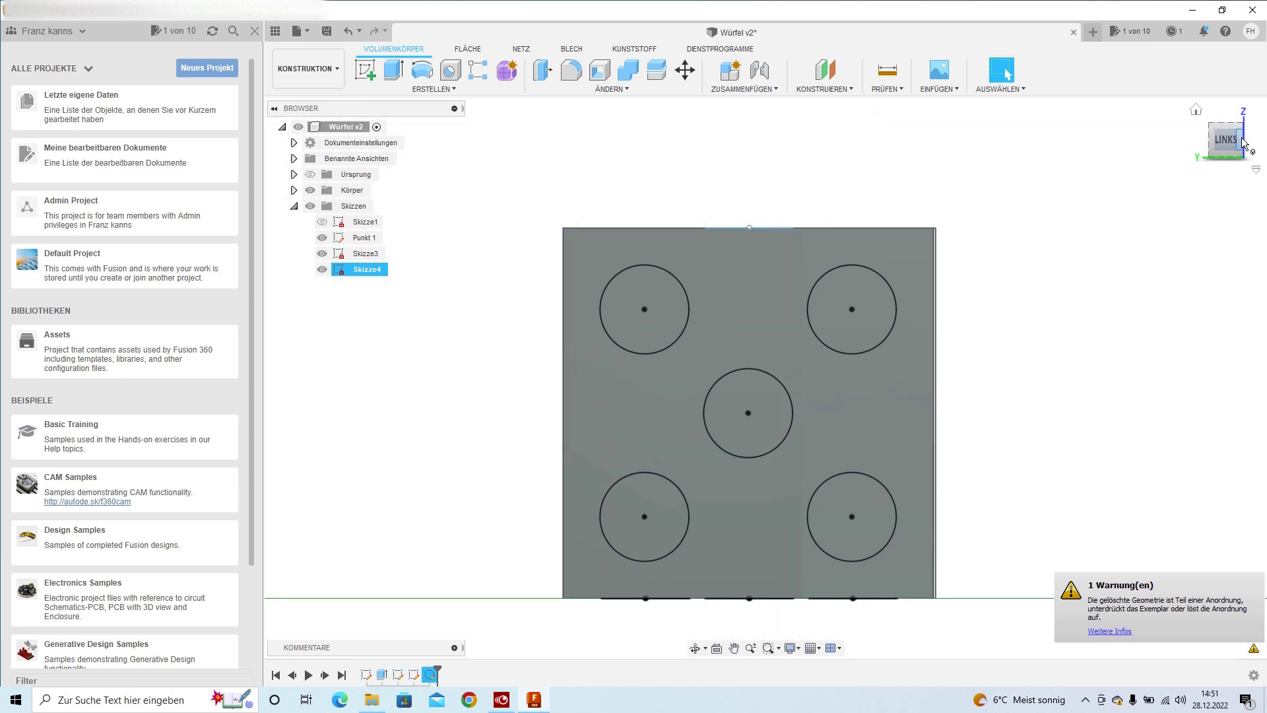
click(1247, 146)
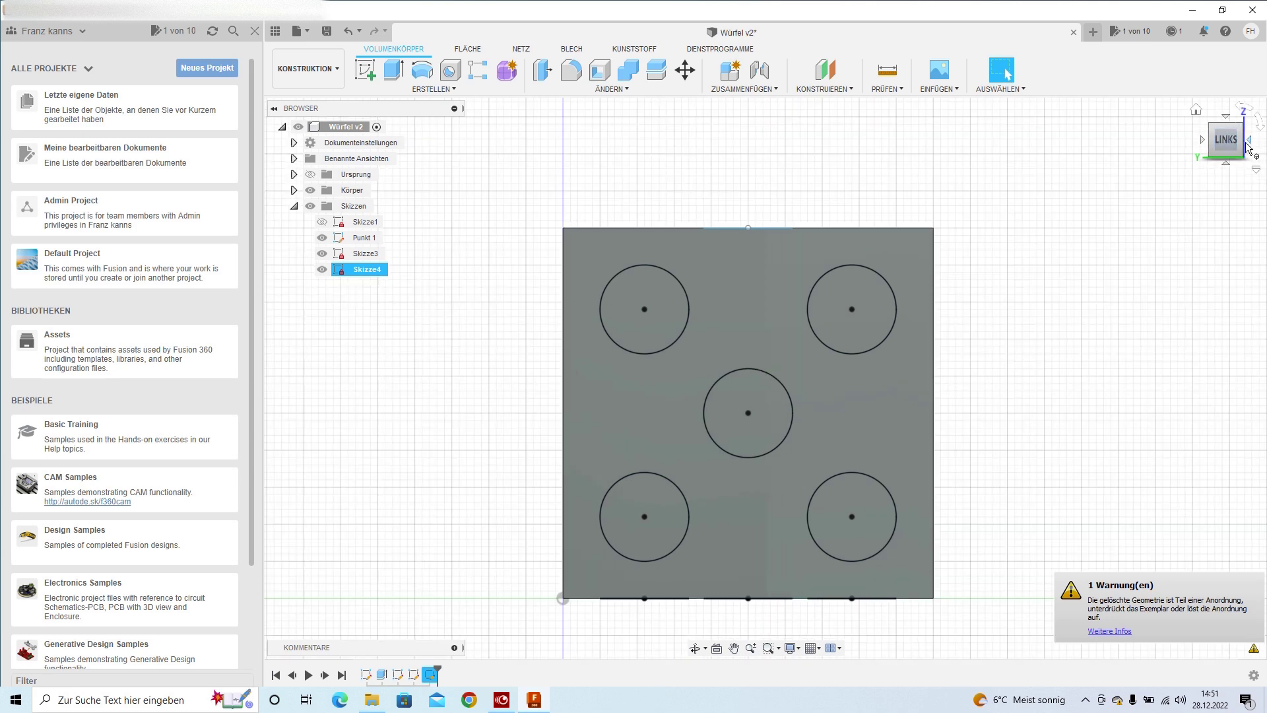
click(1249, 145)
click(1250, 145)
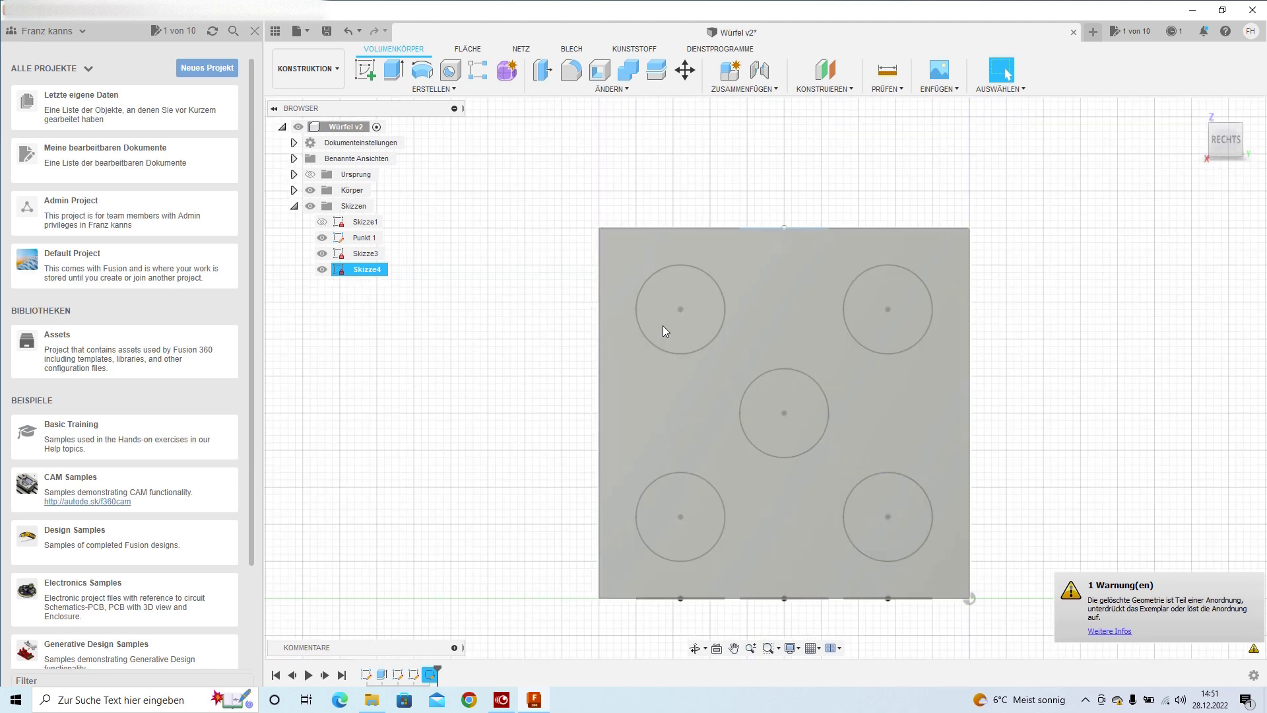
Step: Start a sketch on the cube face and place a 12 mm centre-diameter circle
click(365, 70)
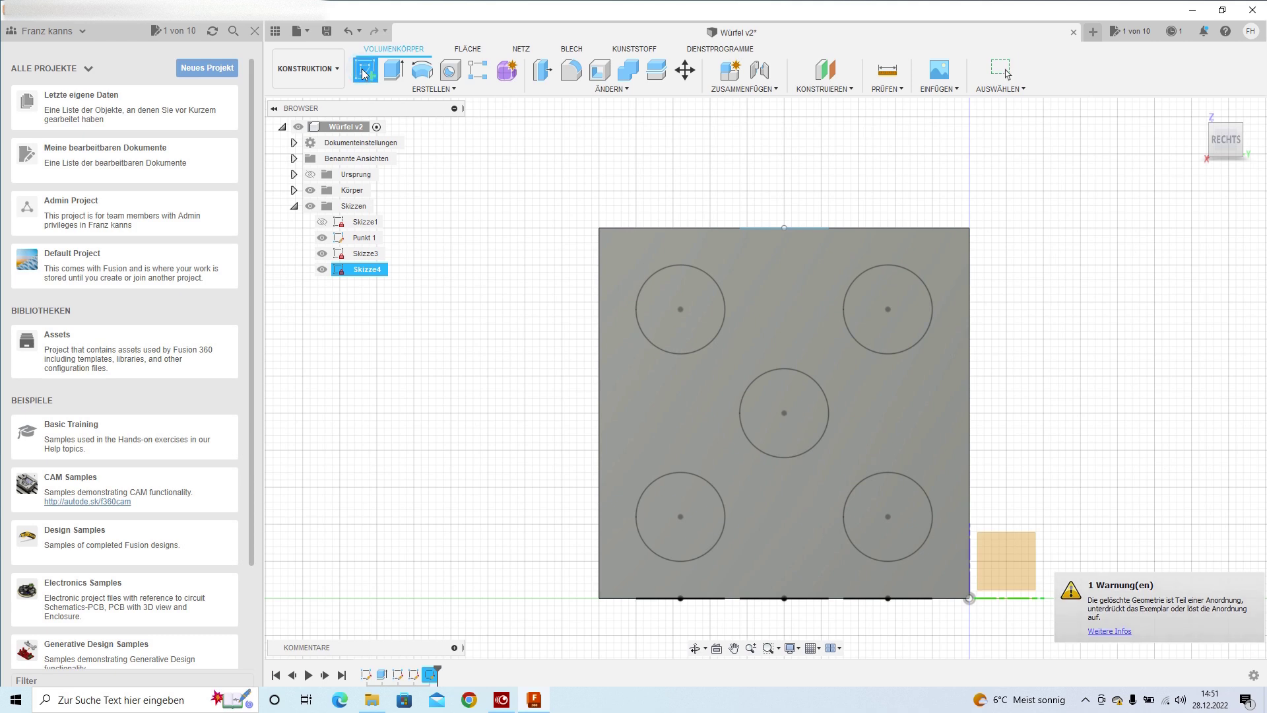
click(780, 324)
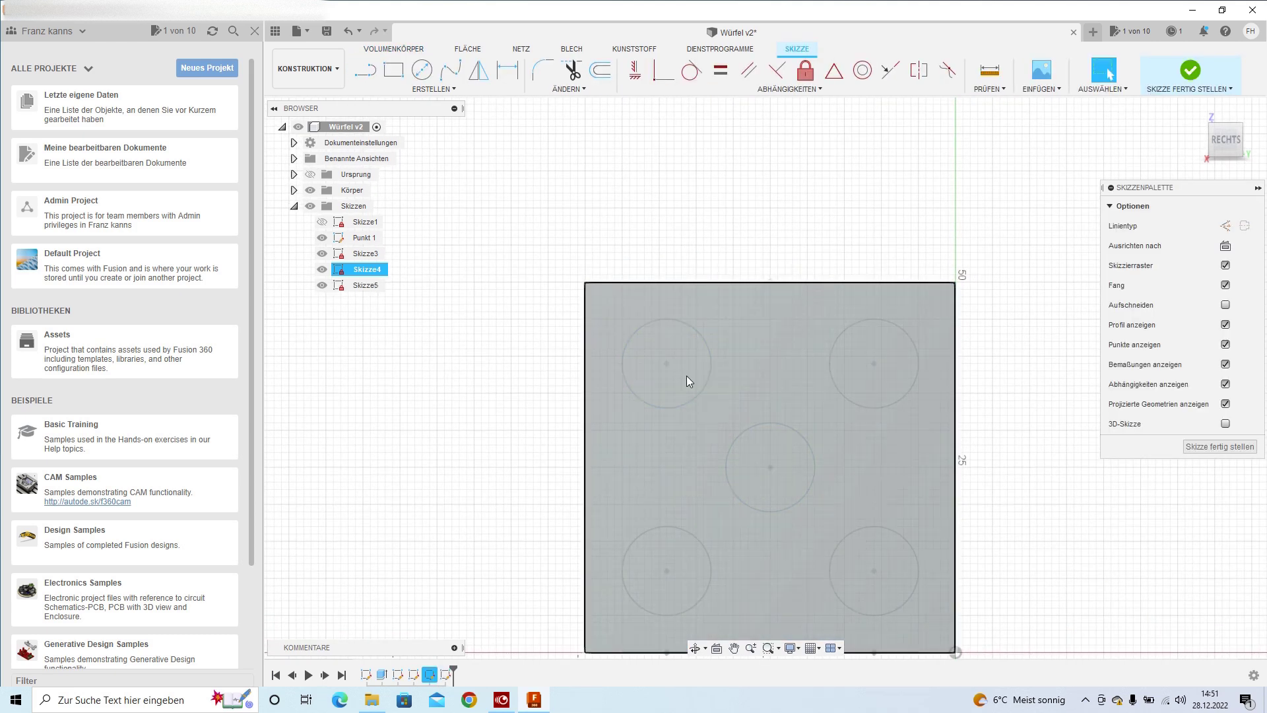
click(425, 74)
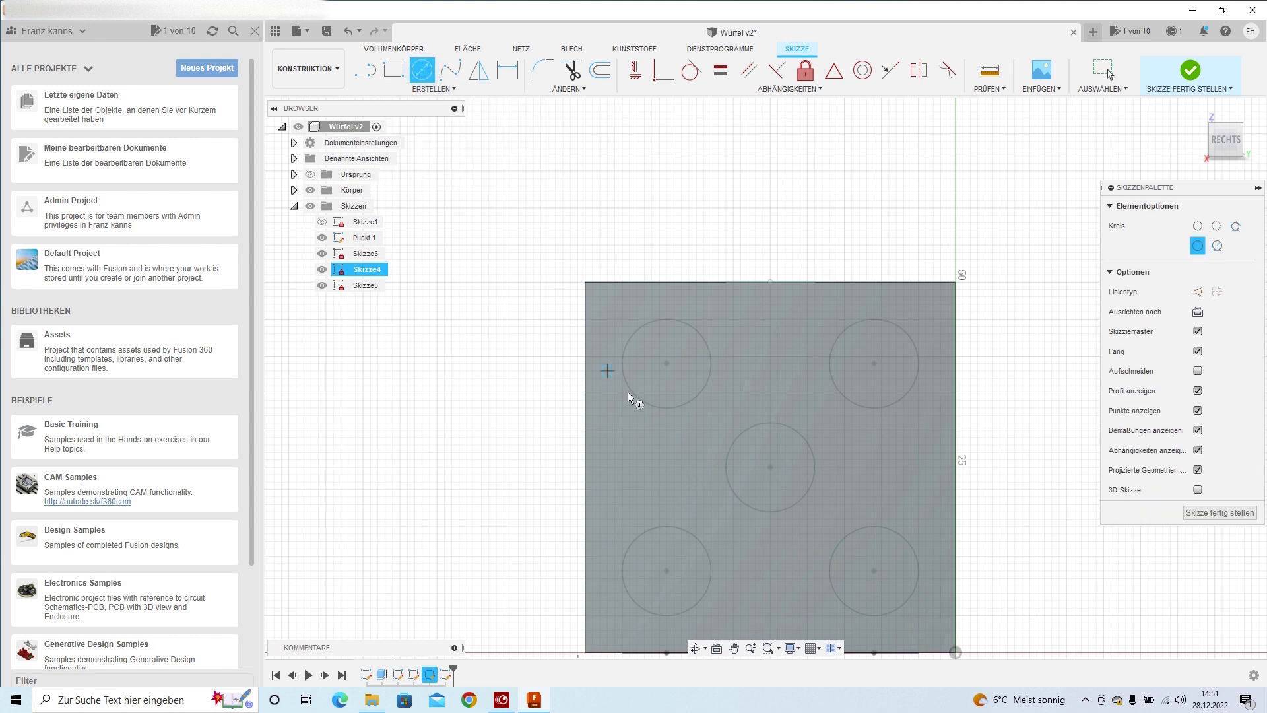
click(667, 364)
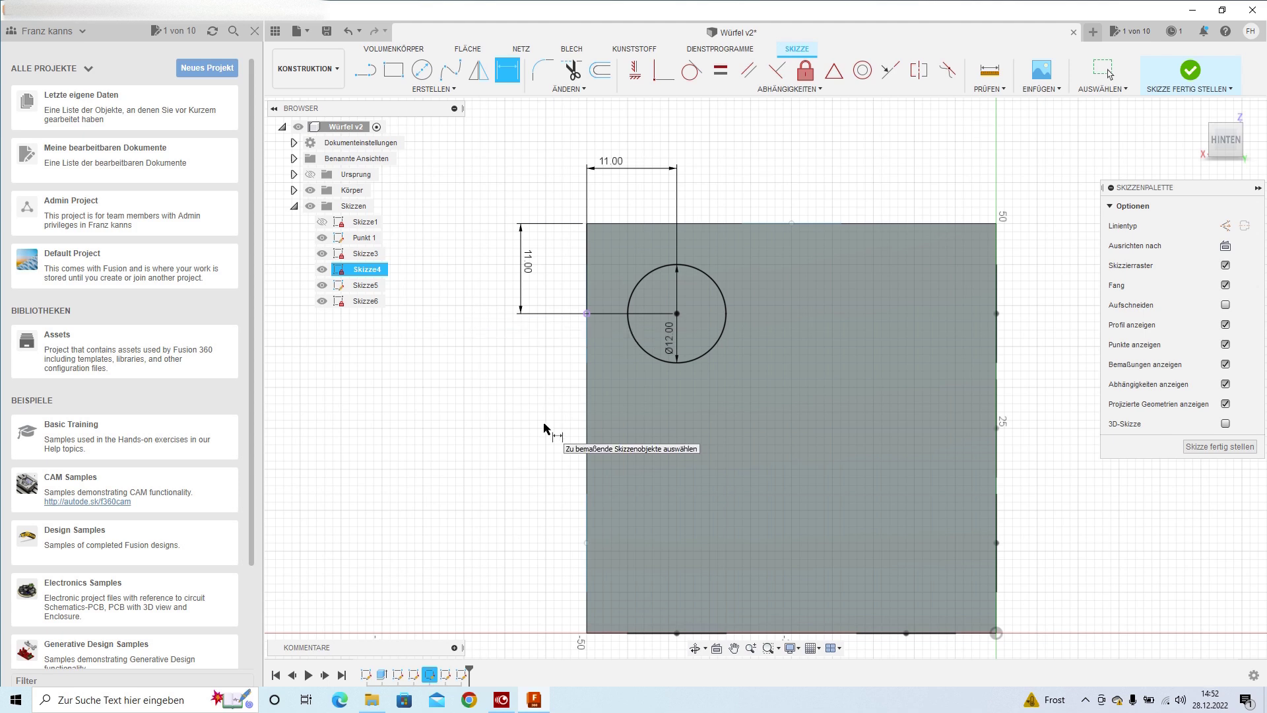
Step: Pattern the circle 2 × 2 into four circles and finish the sketch
click(455, 89)
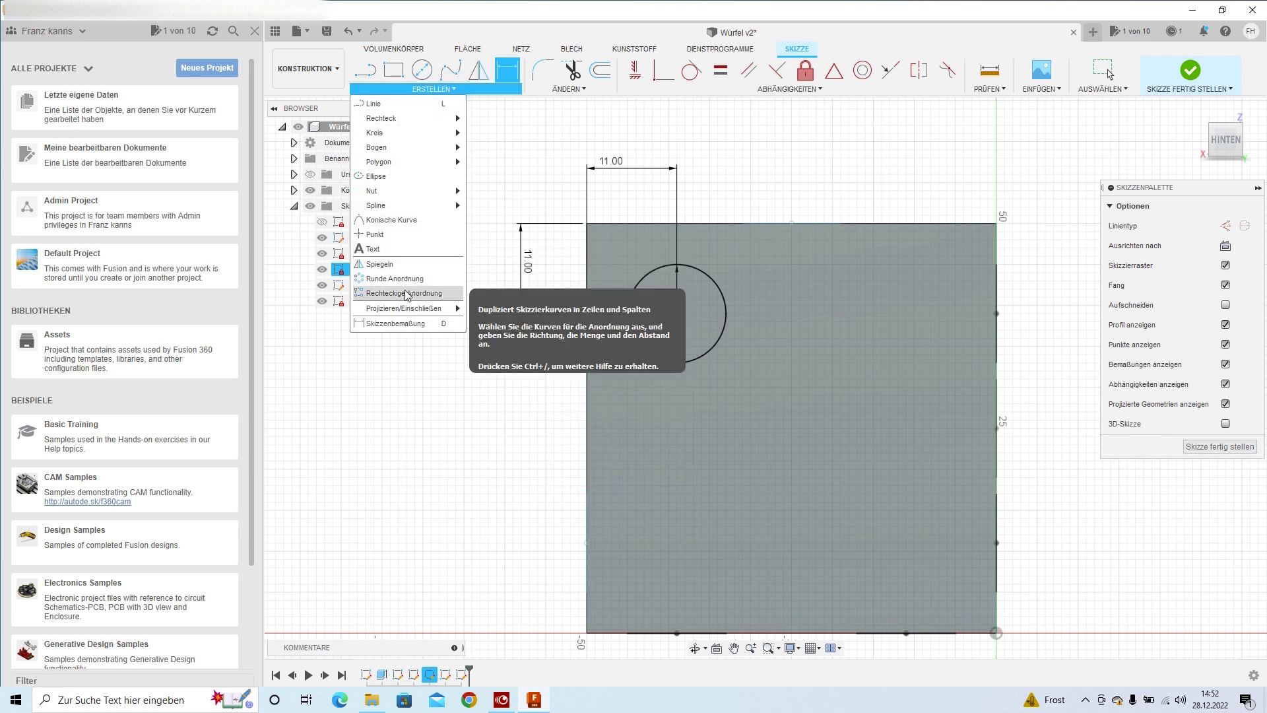
click(408, 294)
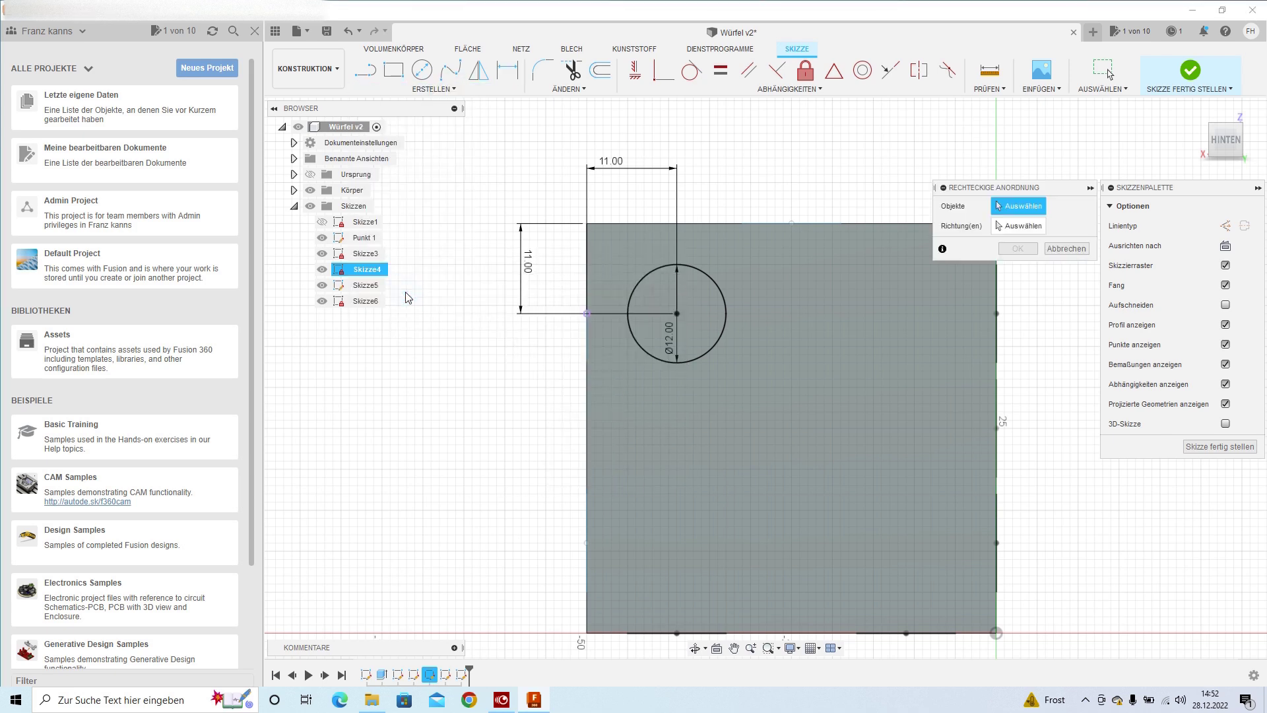
click(727, 313)
key(Tab)
click(867, 351)
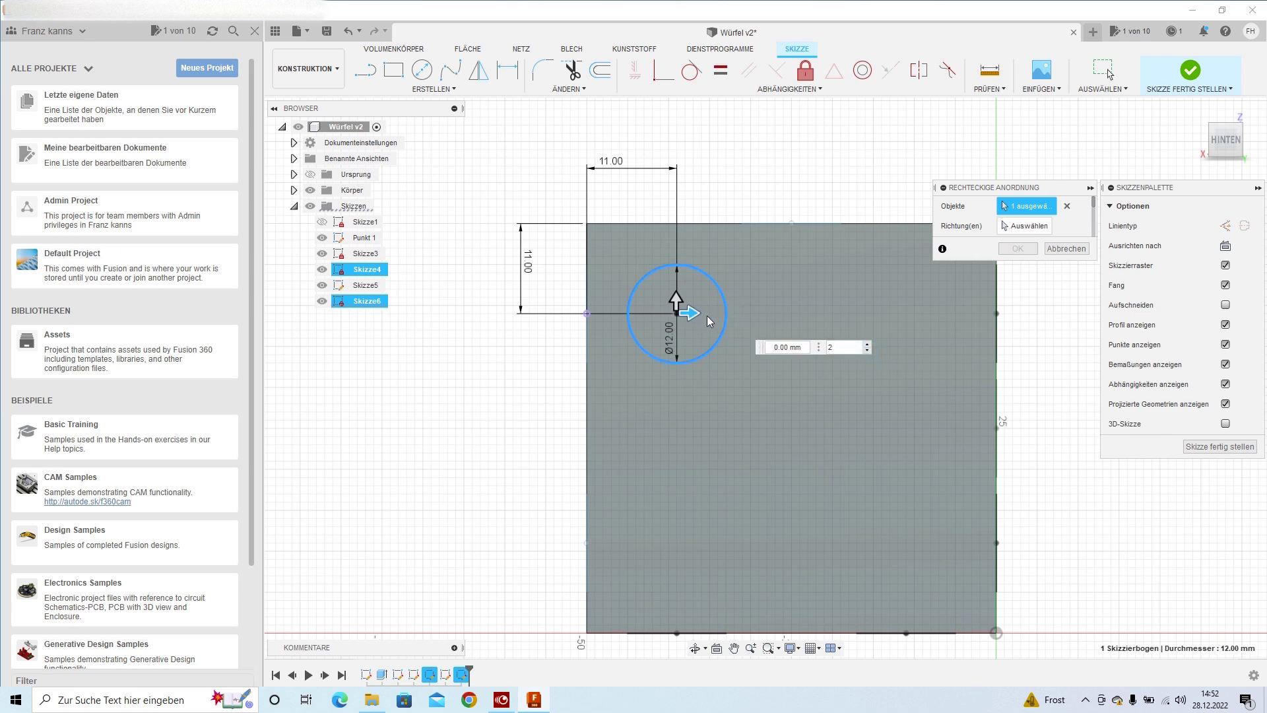
drag(692, 313, 921, 314)
drag(675, 301, 681, 553)
click(867, 555)
key(Return)
click(1190, 69)
Step: Orbit the cube and bring the front face squarely into view
shift+middle_drag(766, 377, 581, 334)
key(l)
click(765, 378)
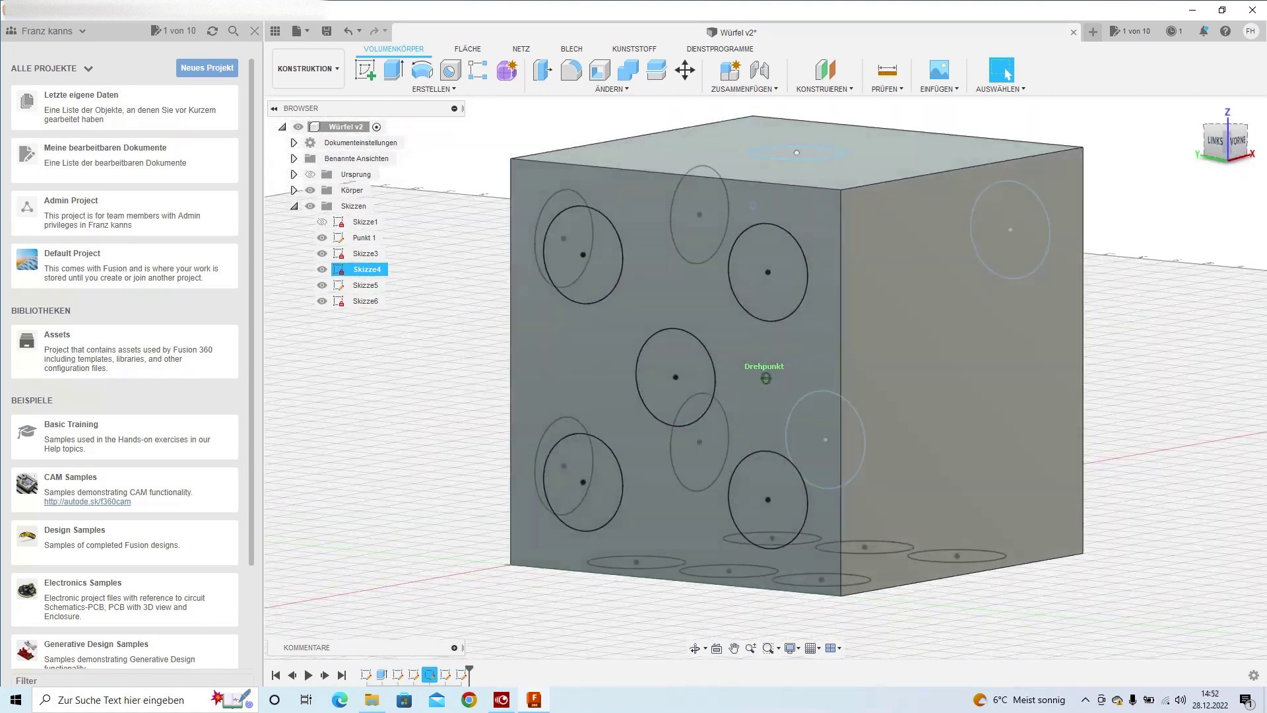
Step: Draw a diagonal construction line from the top-left to the bottom-right circle centre
click(646, 289)
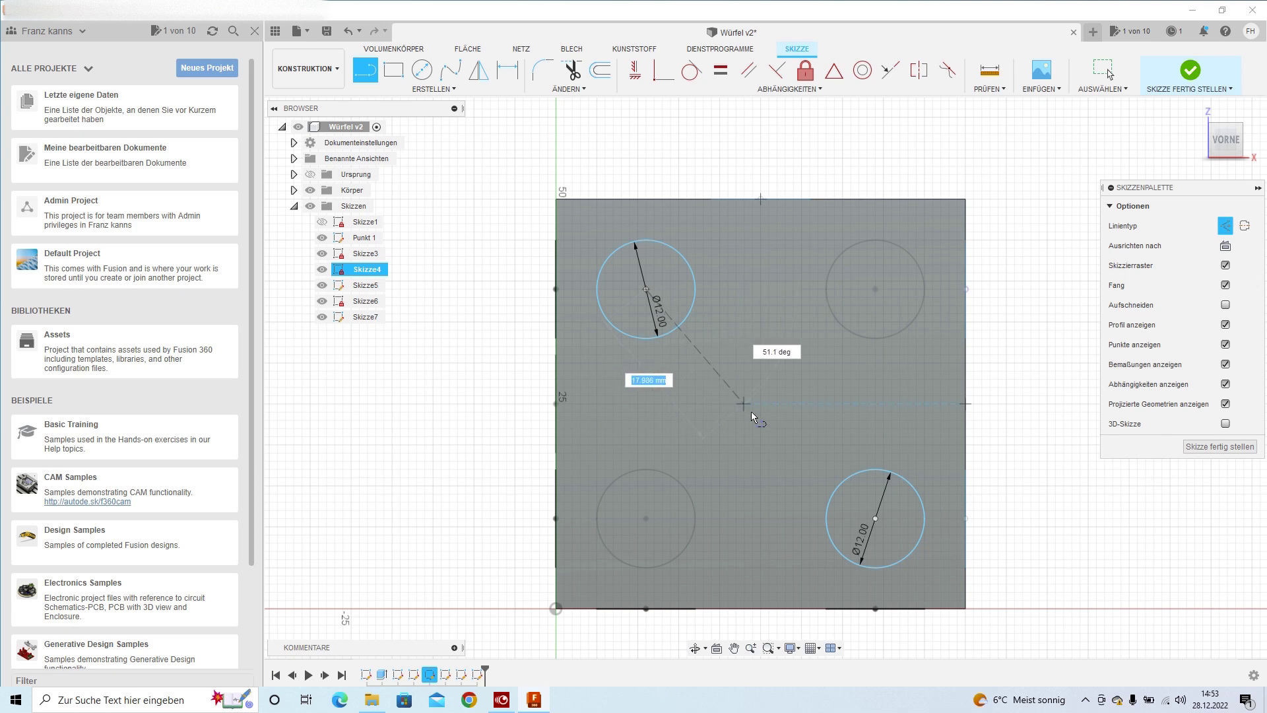
click(875, 518)
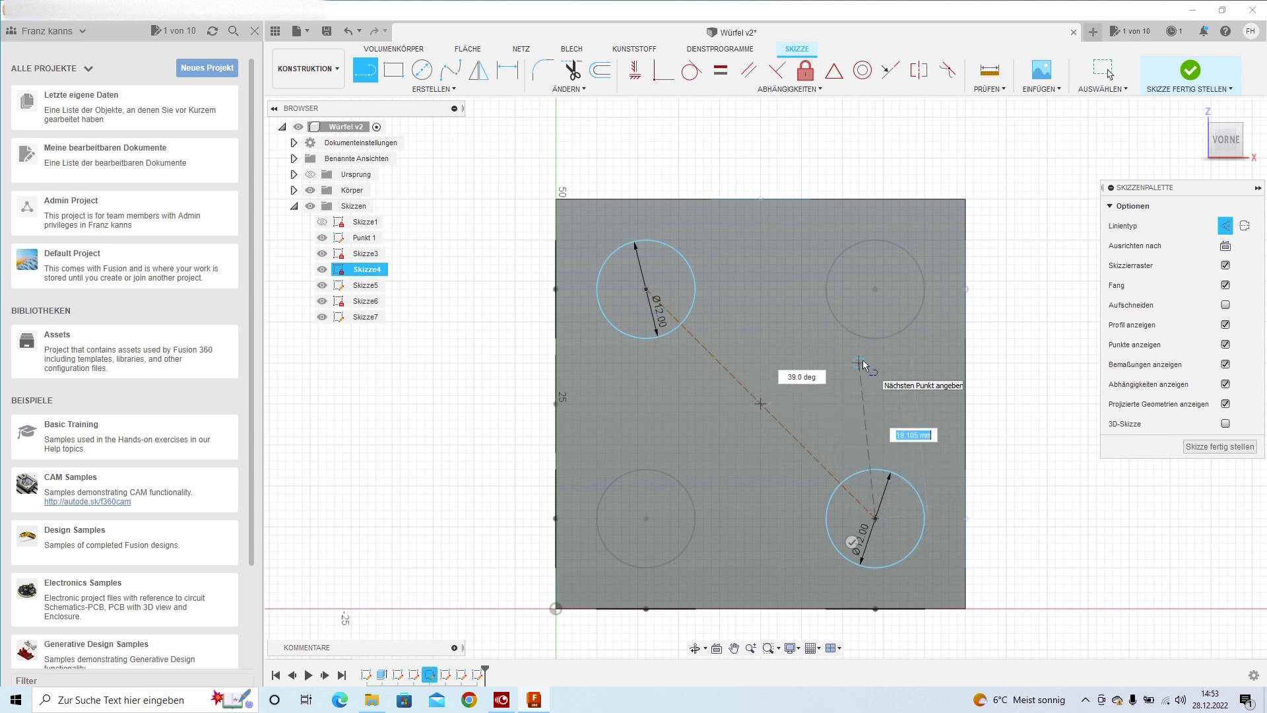
key(Escape)
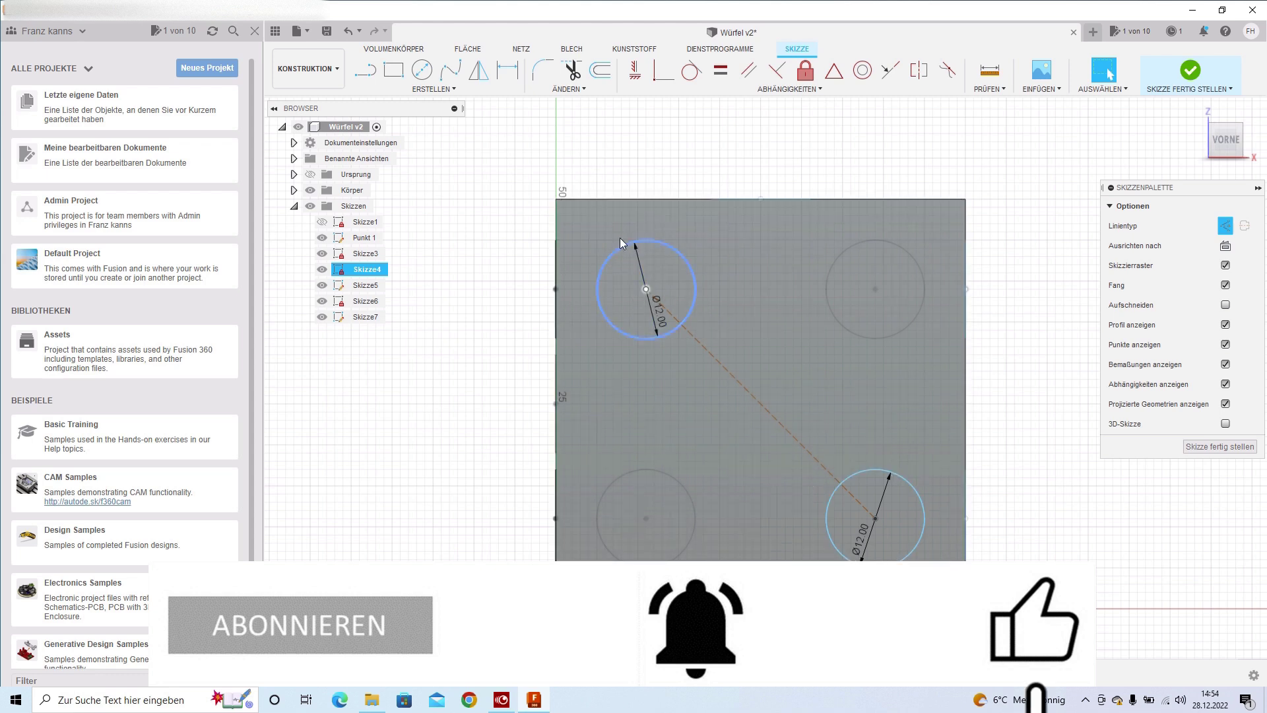
click(422, 70)
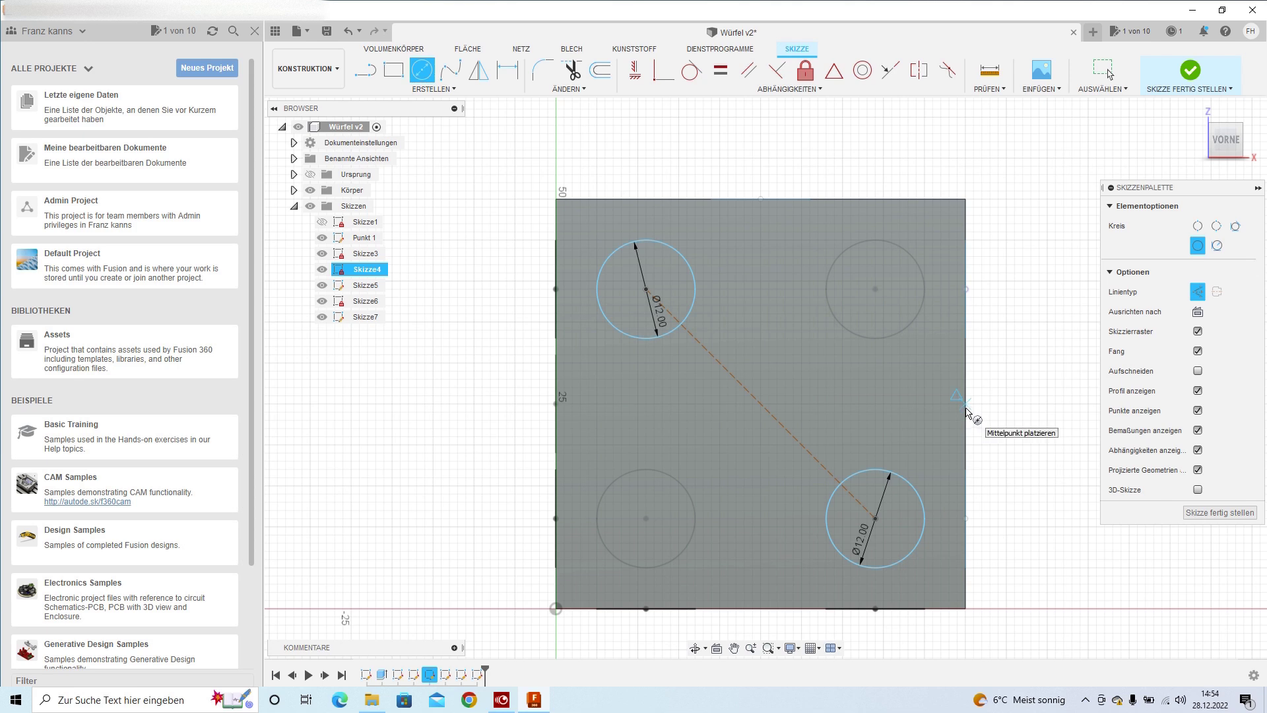
Step: With construction style off, draw a 12 mm circle at the diagonal line's midpoint
click(760, 403)
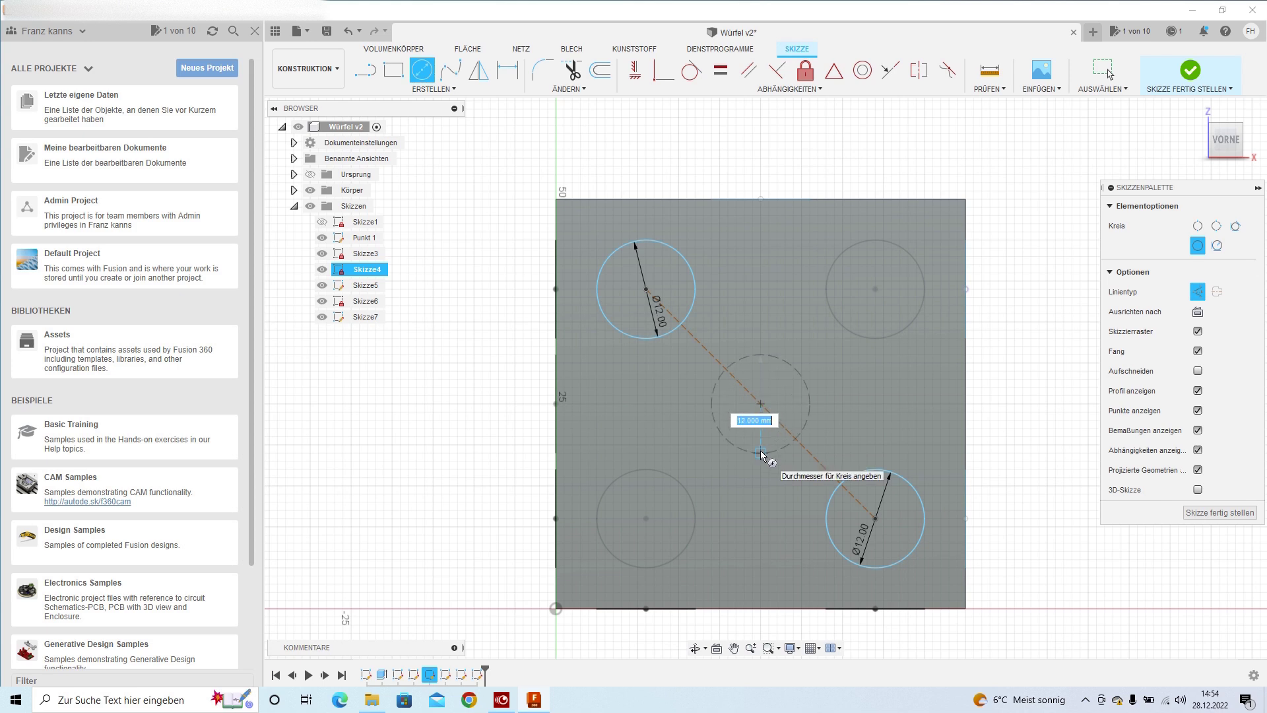
key(Escape)
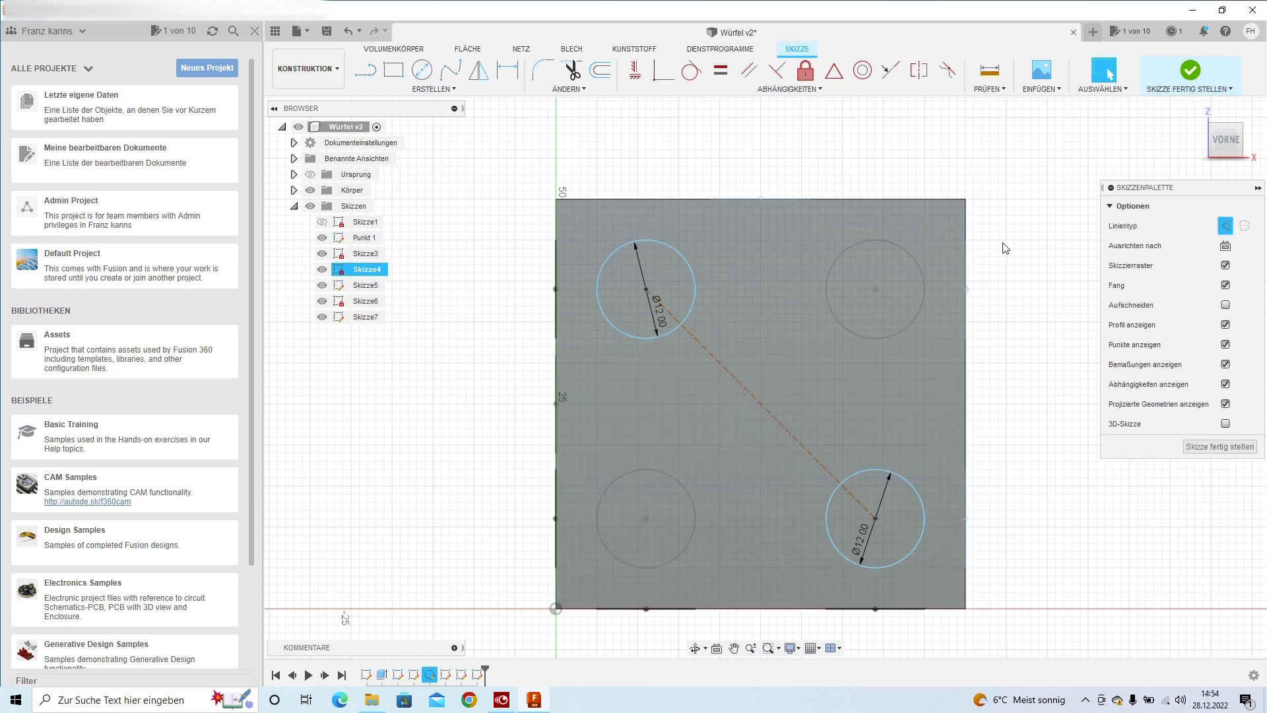
click(1227, 231)
key(c)
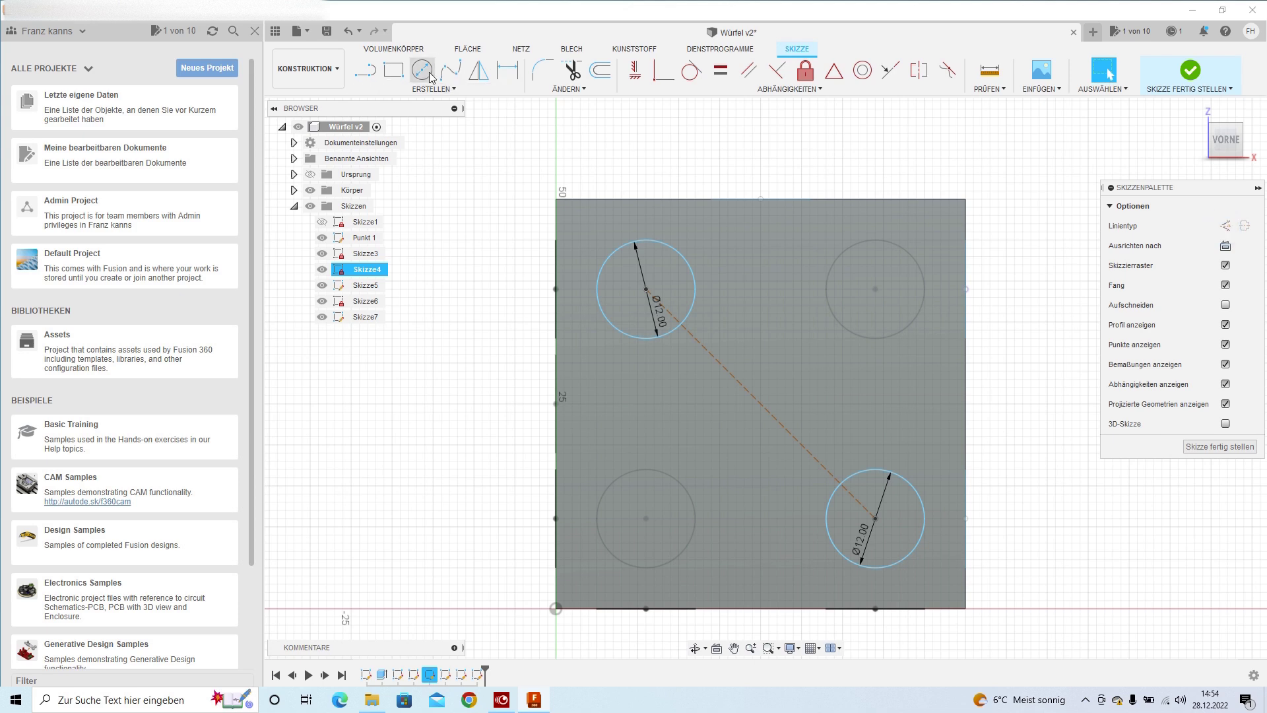
click(763, 410)
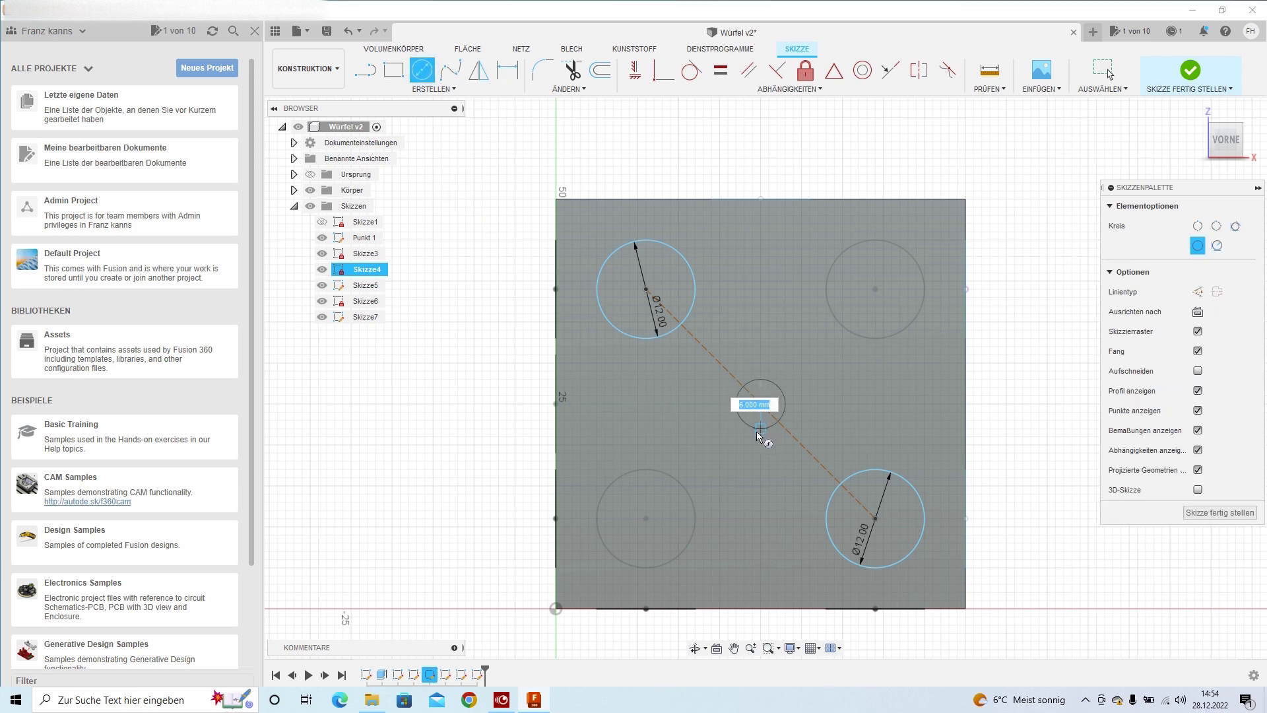
text(12)
key(Return)
key(Escape)
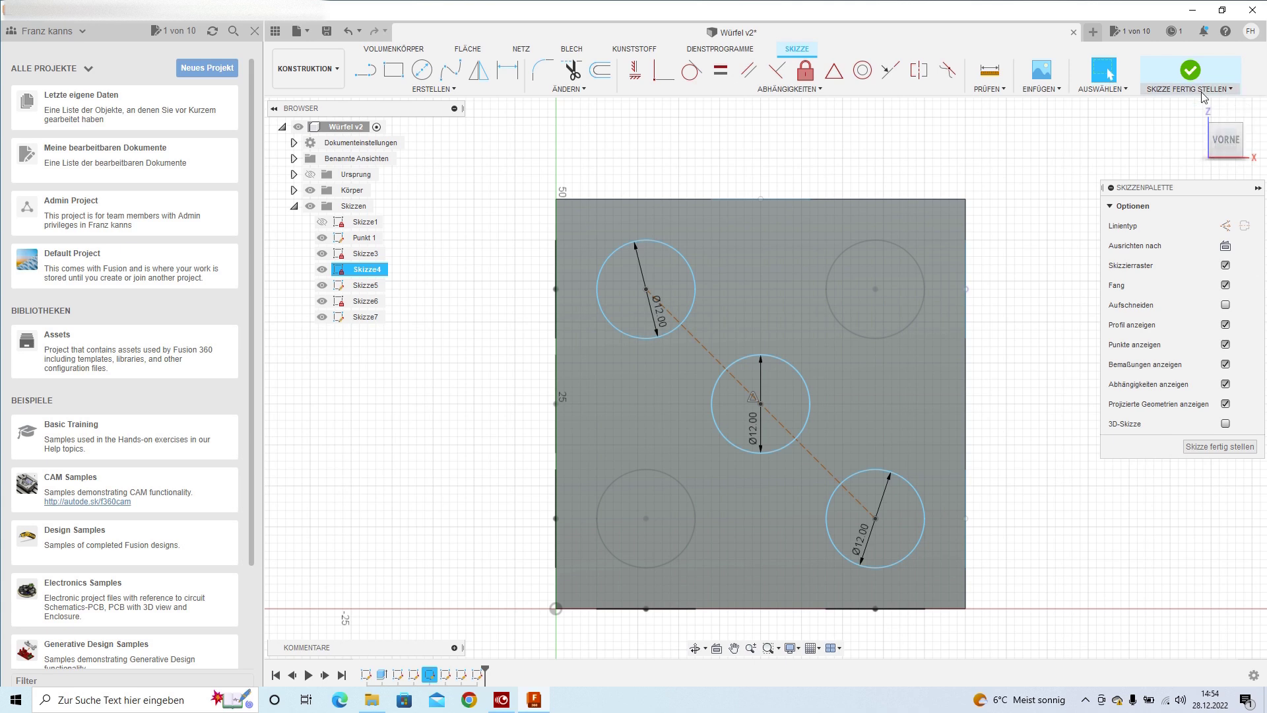
Step: Orbit the cube from an isometric view round to its top face
click(1208, 139)
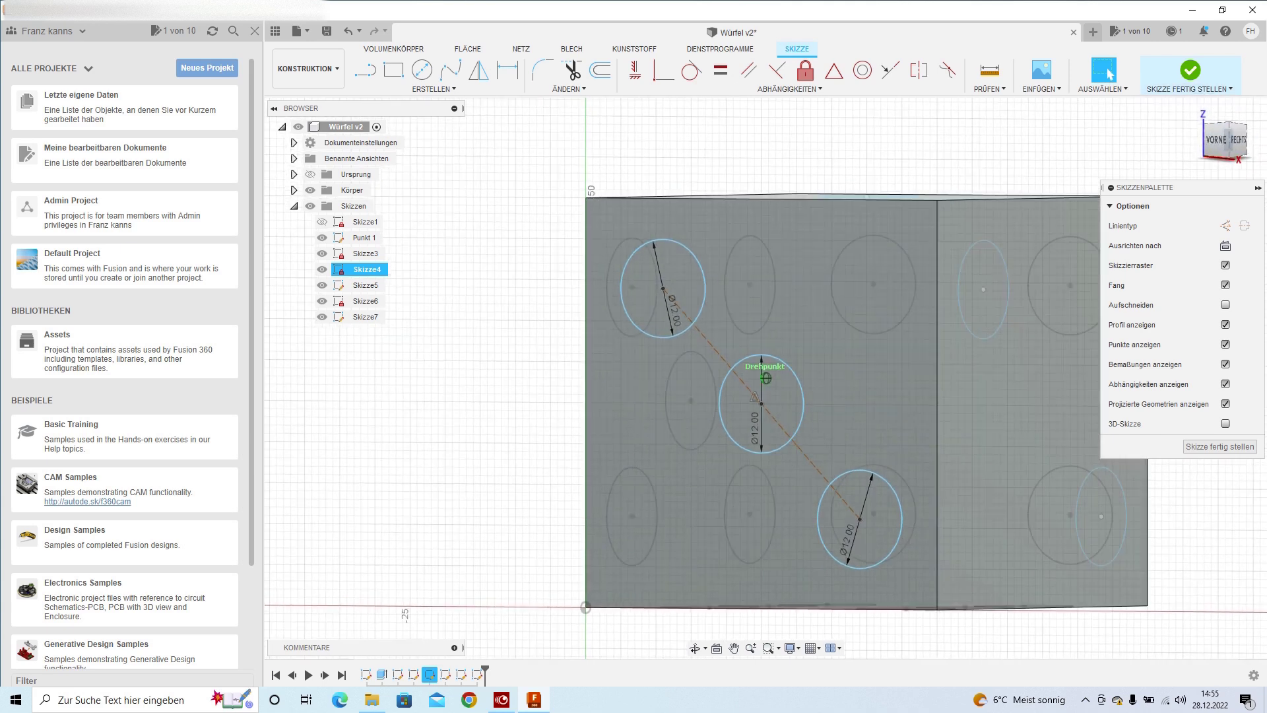
drag(1208, 138, 1266, 130)
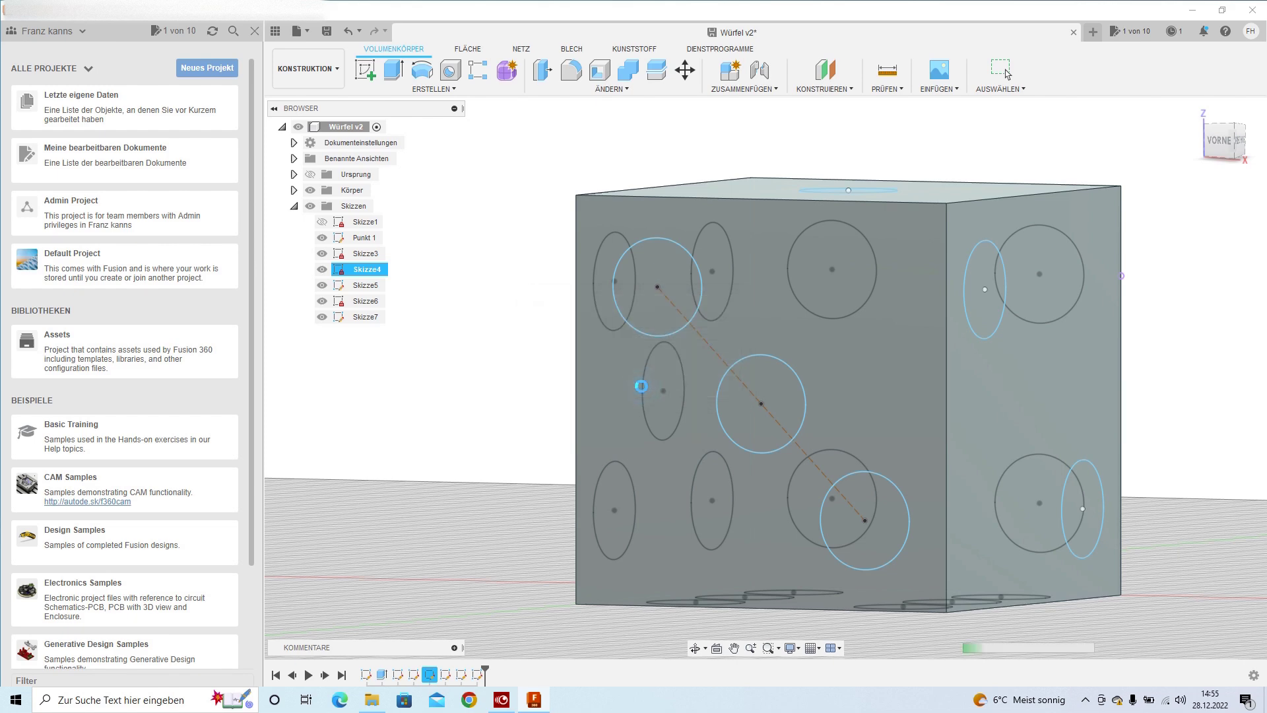
drag(1221, 132, 1166, 163)
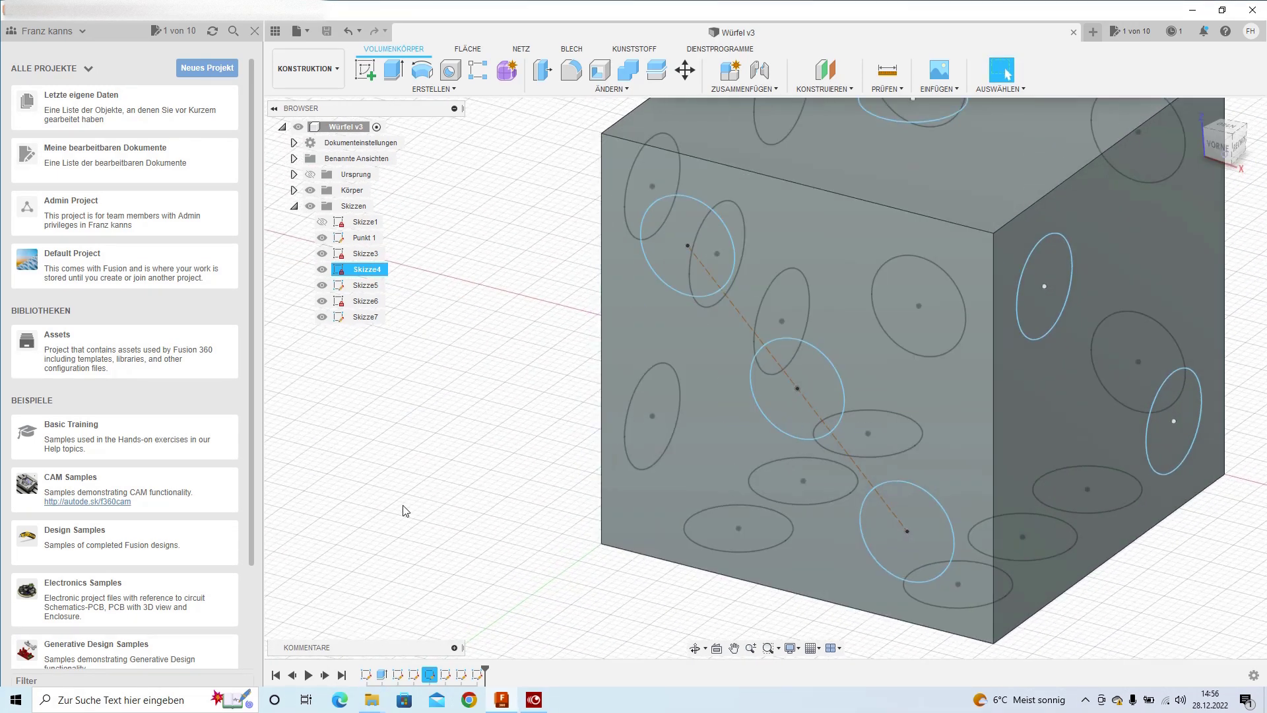
scroll(353, 515, down, 3)
scroll(728, 220, up, 4)
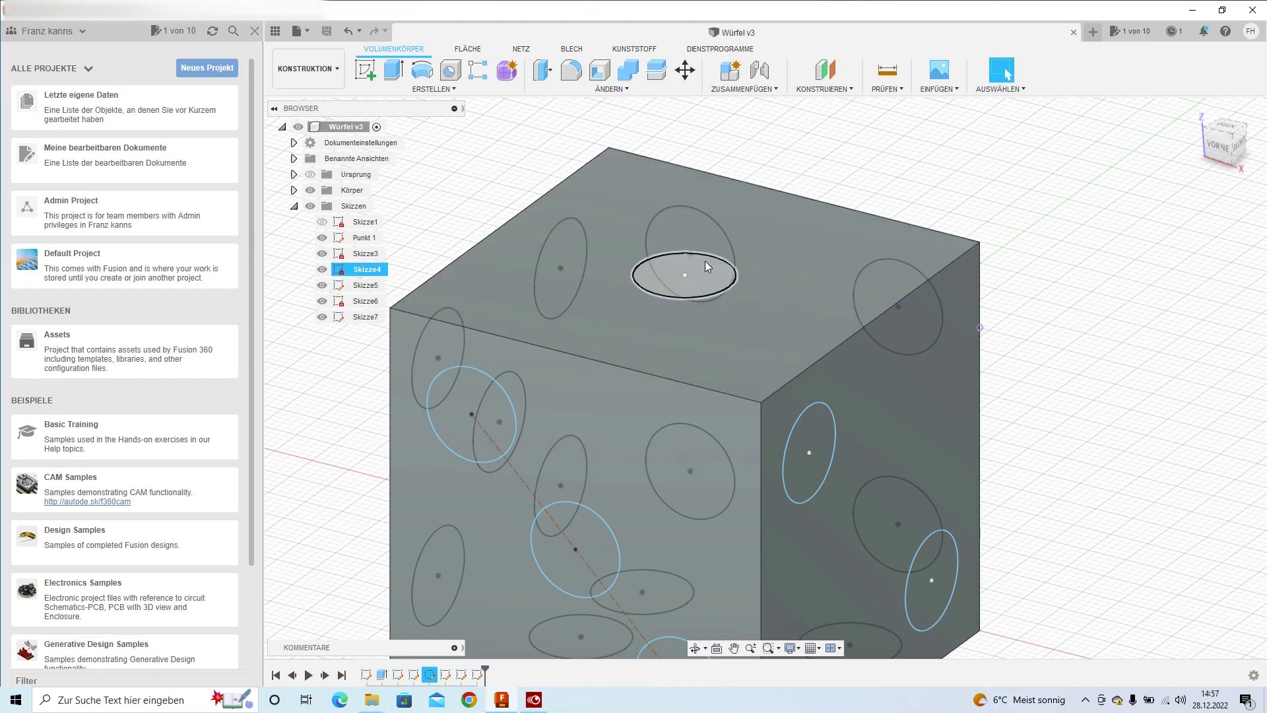
Step: Extrude the top-face circle to recess the single pip, and give holes a flat bottom
click(667, 271)
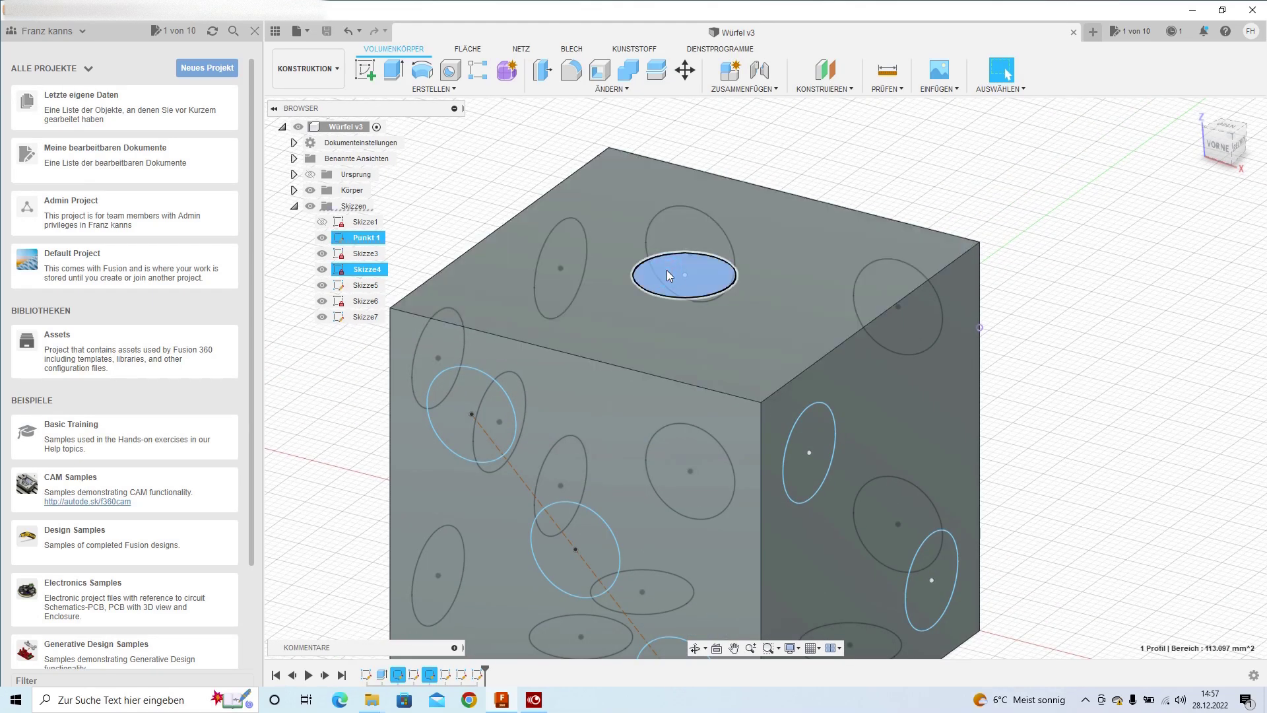
key(e)
drag(660, 383, 678, 202)
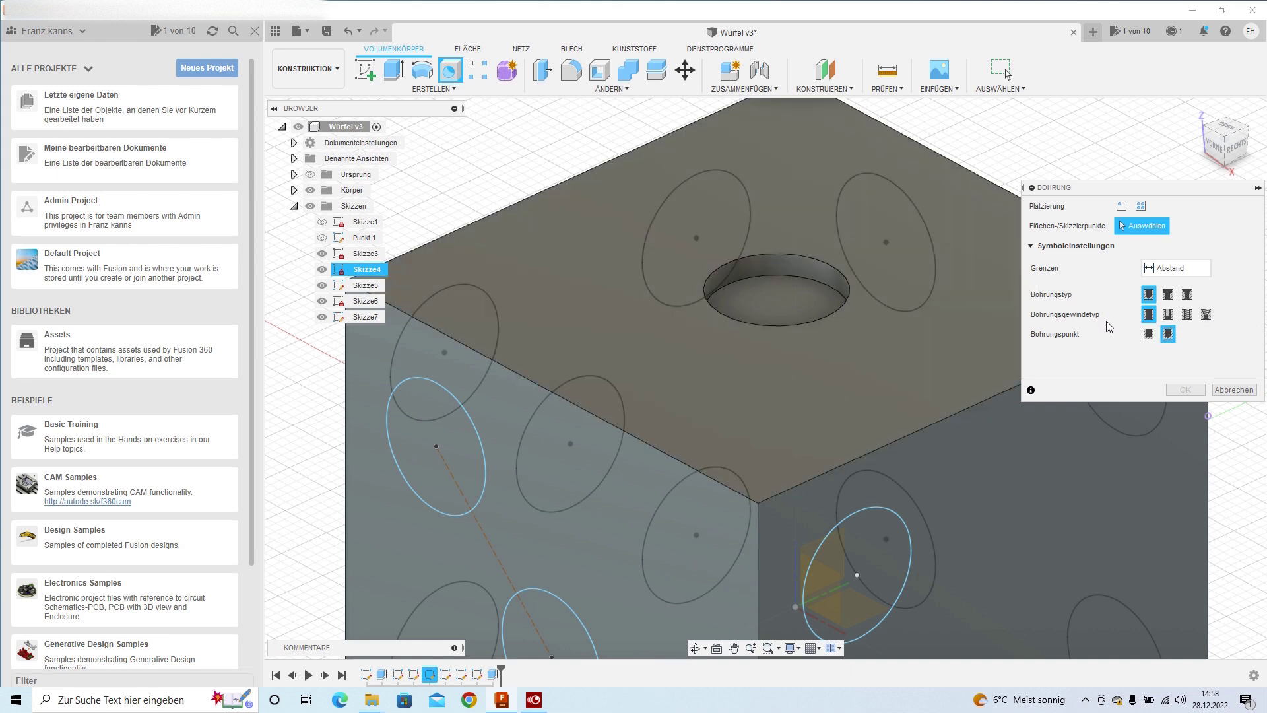
click(1148, 334)
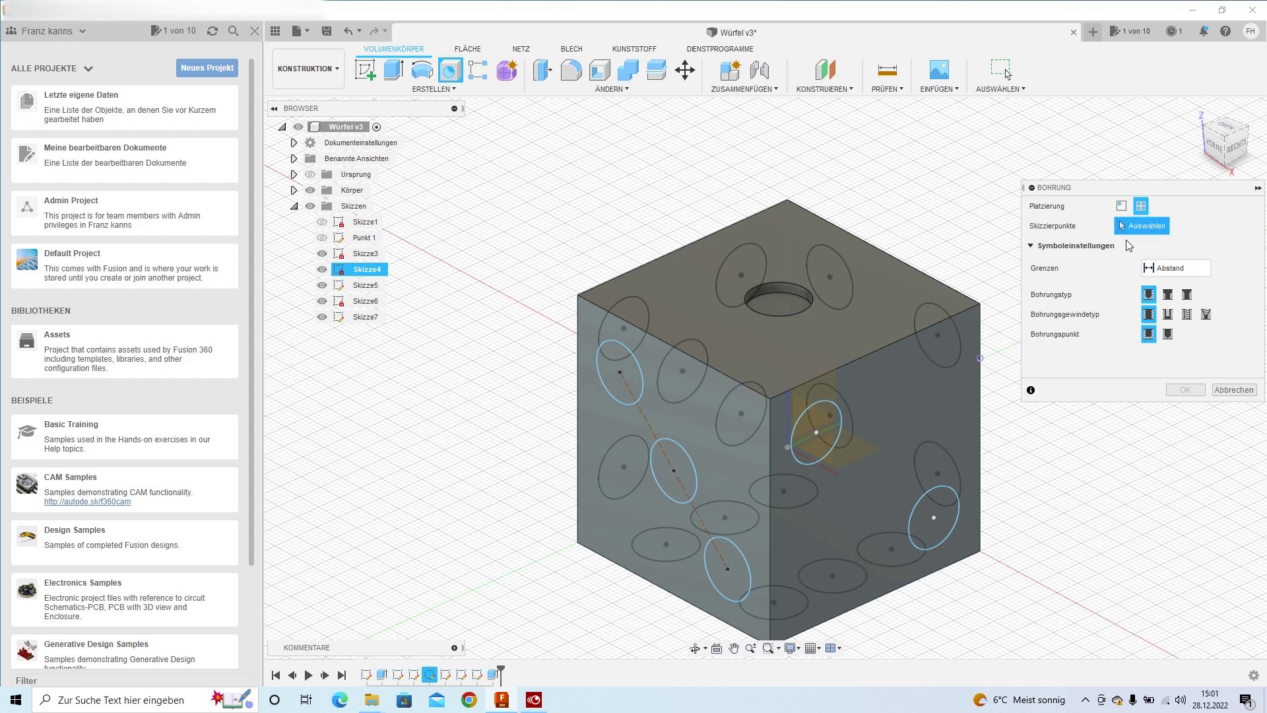
Step: Place holes at the three pip centres, 12 mm in diameter and 2 mm deep
click(620, 372)
click(673, 471)
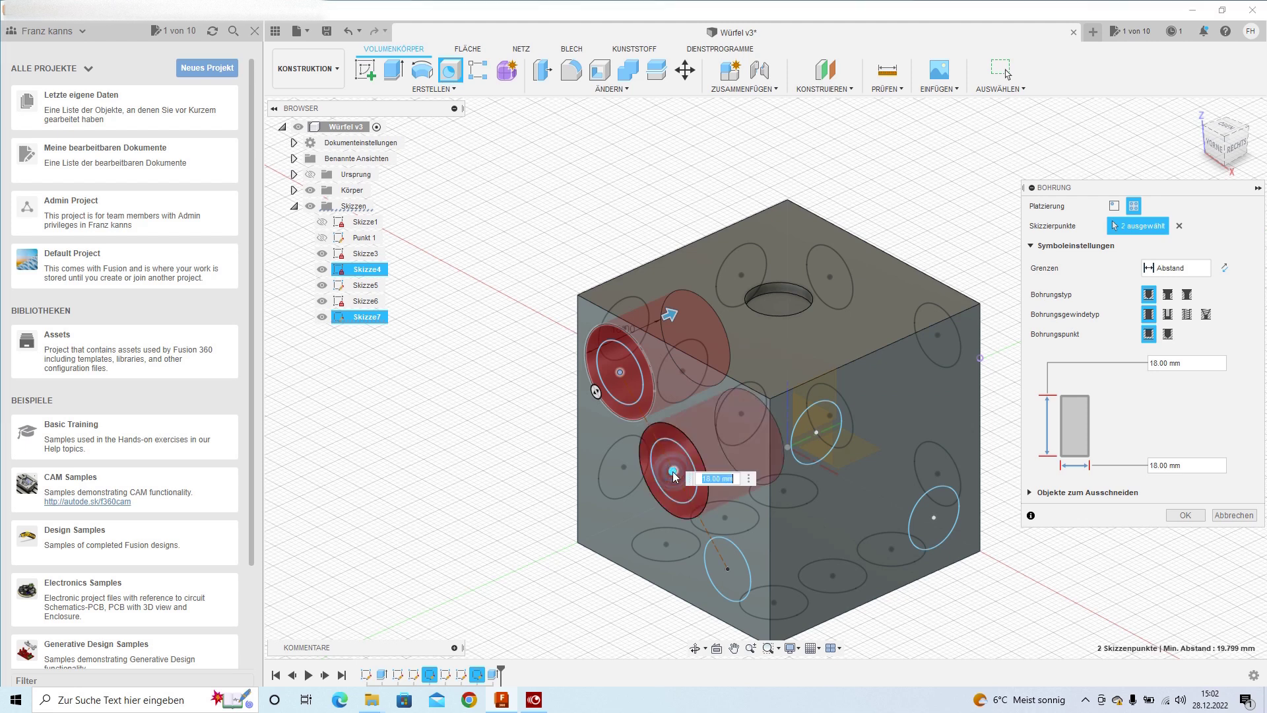
click(727, 570)
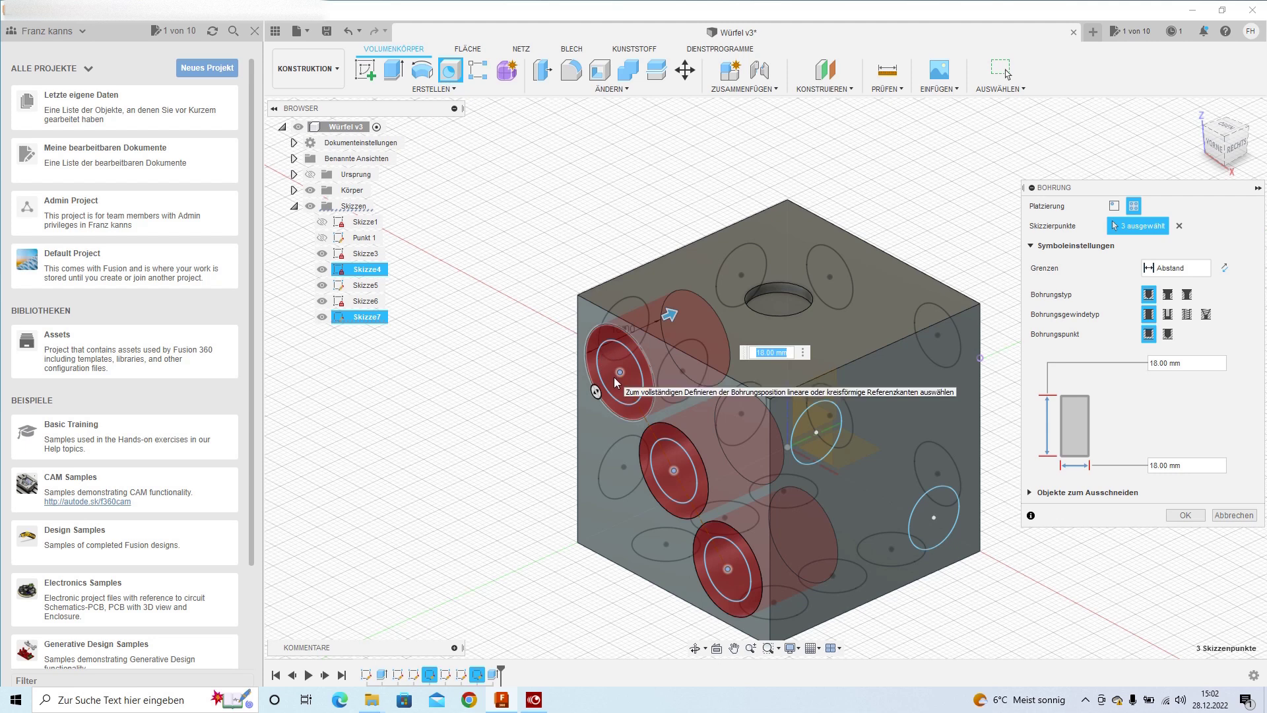
click(1159, 466)
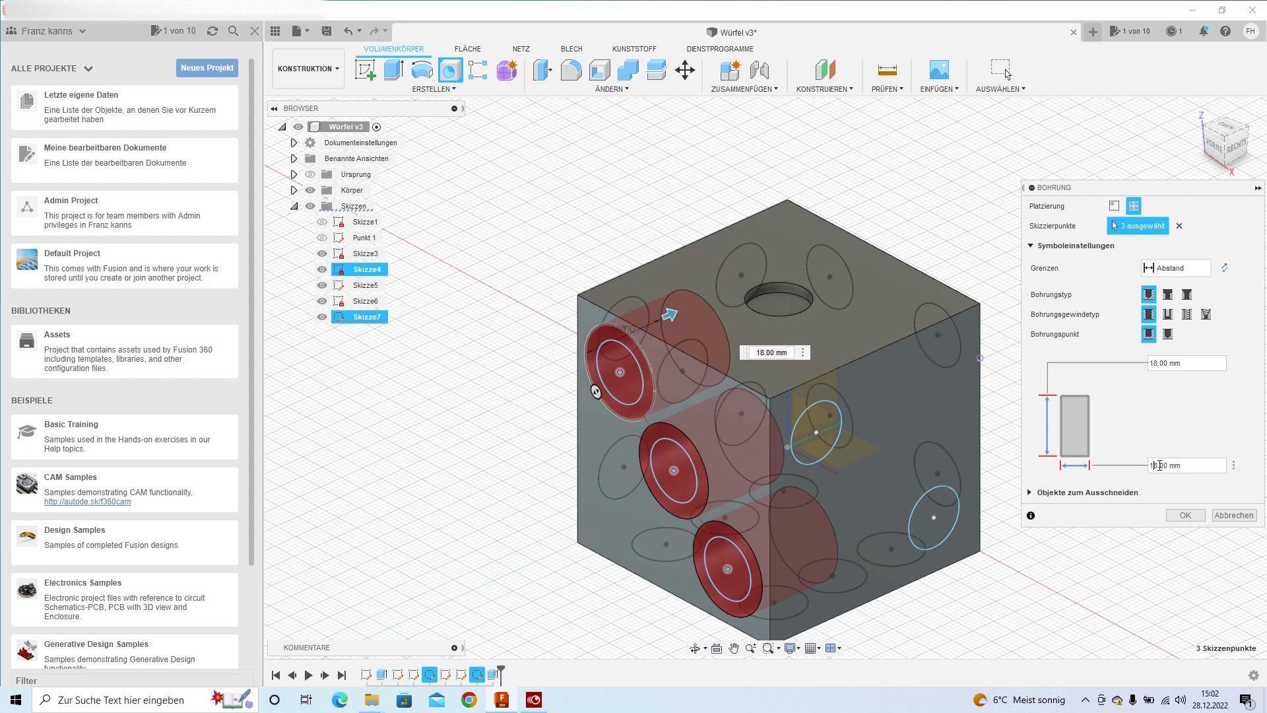
text(2)
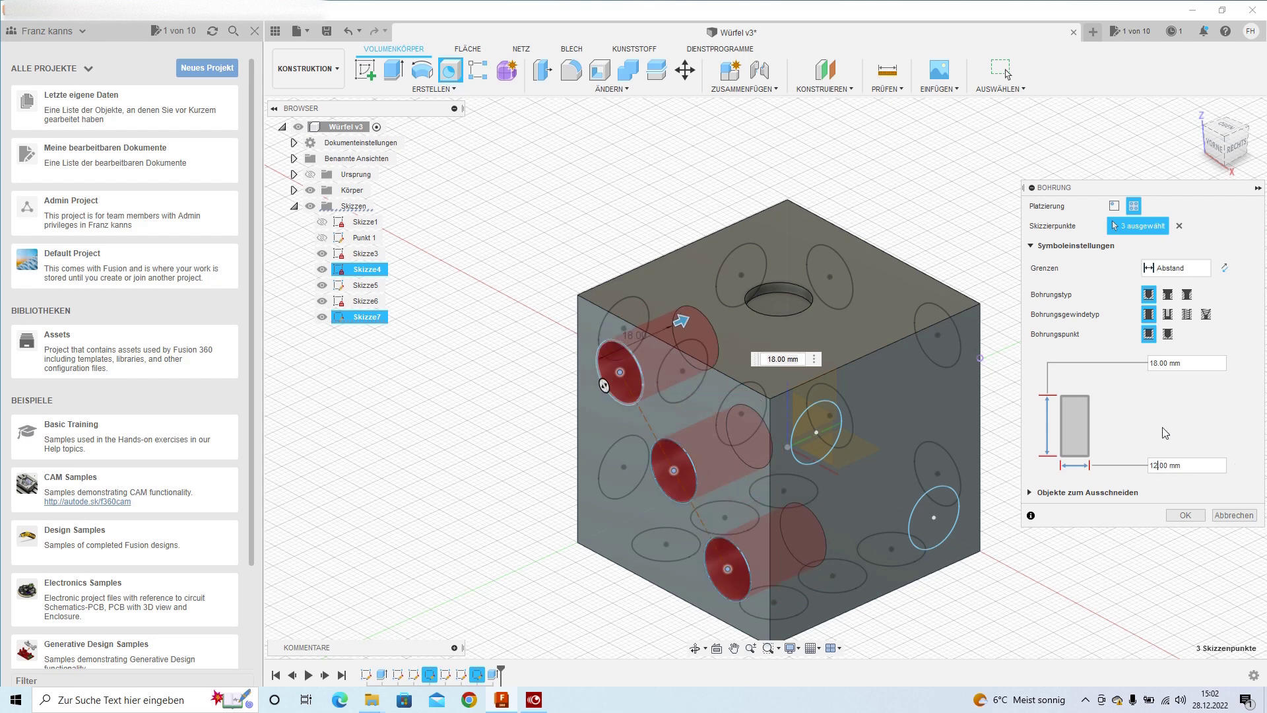
click(1174, 364)
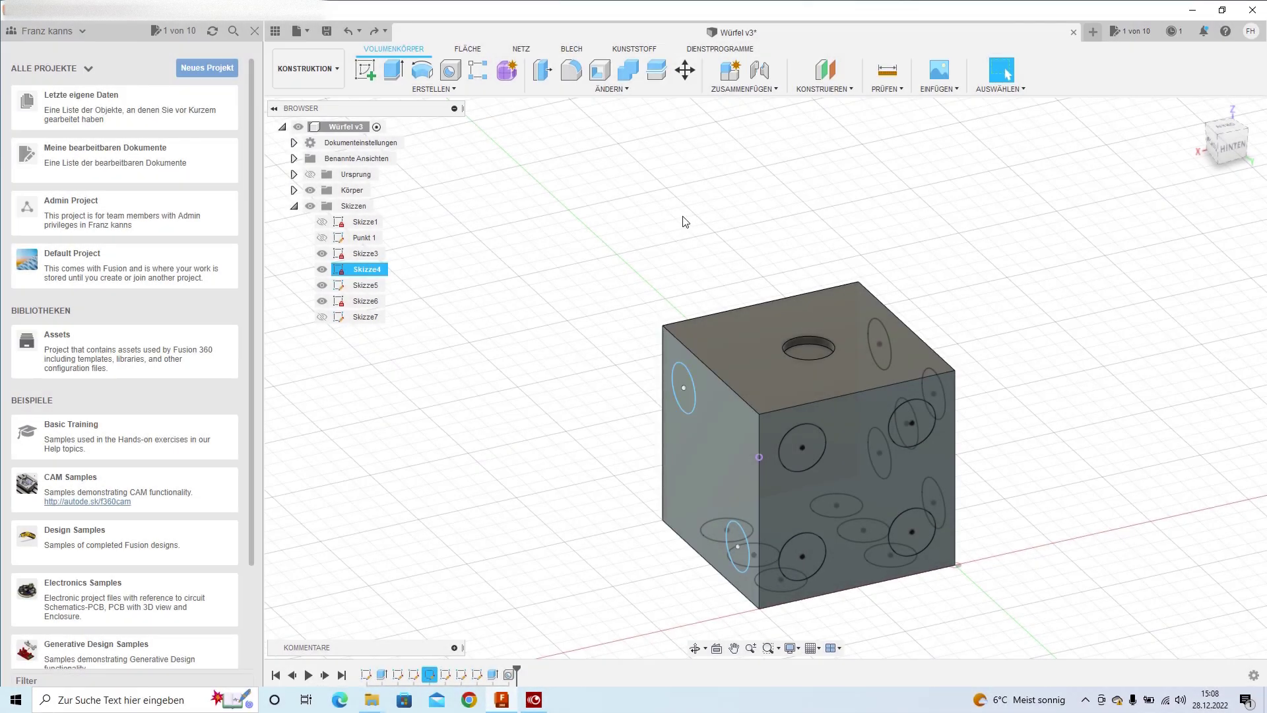
Step: Extrude the two left-face pip circles by -2 mm as a cut
drag(1233, 138, 1247, 132)
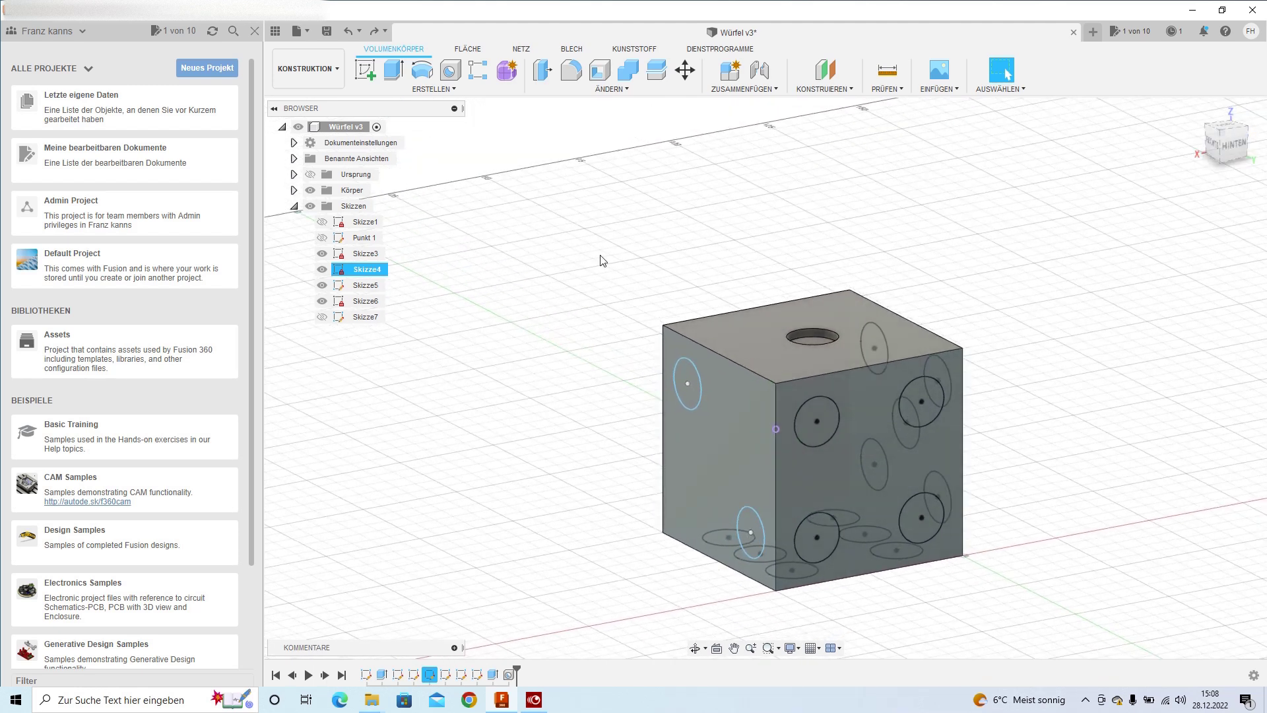
key(e)
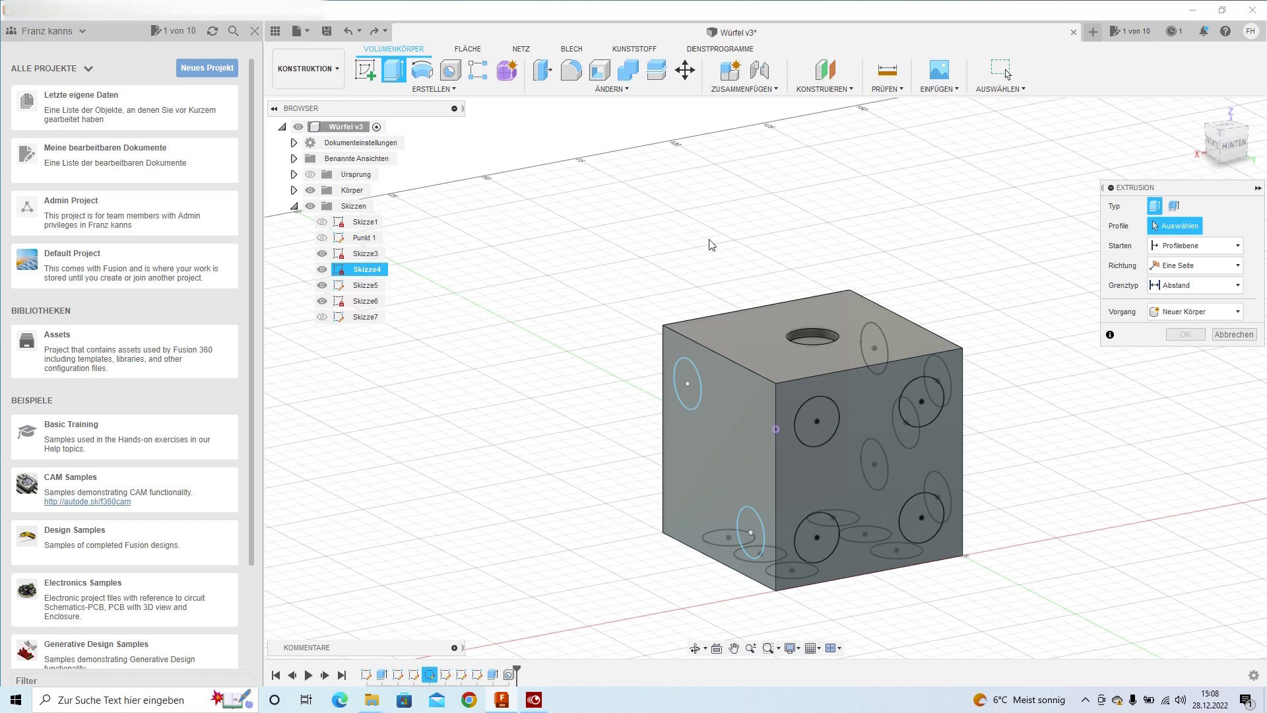
click(697, 388)
text(-2)
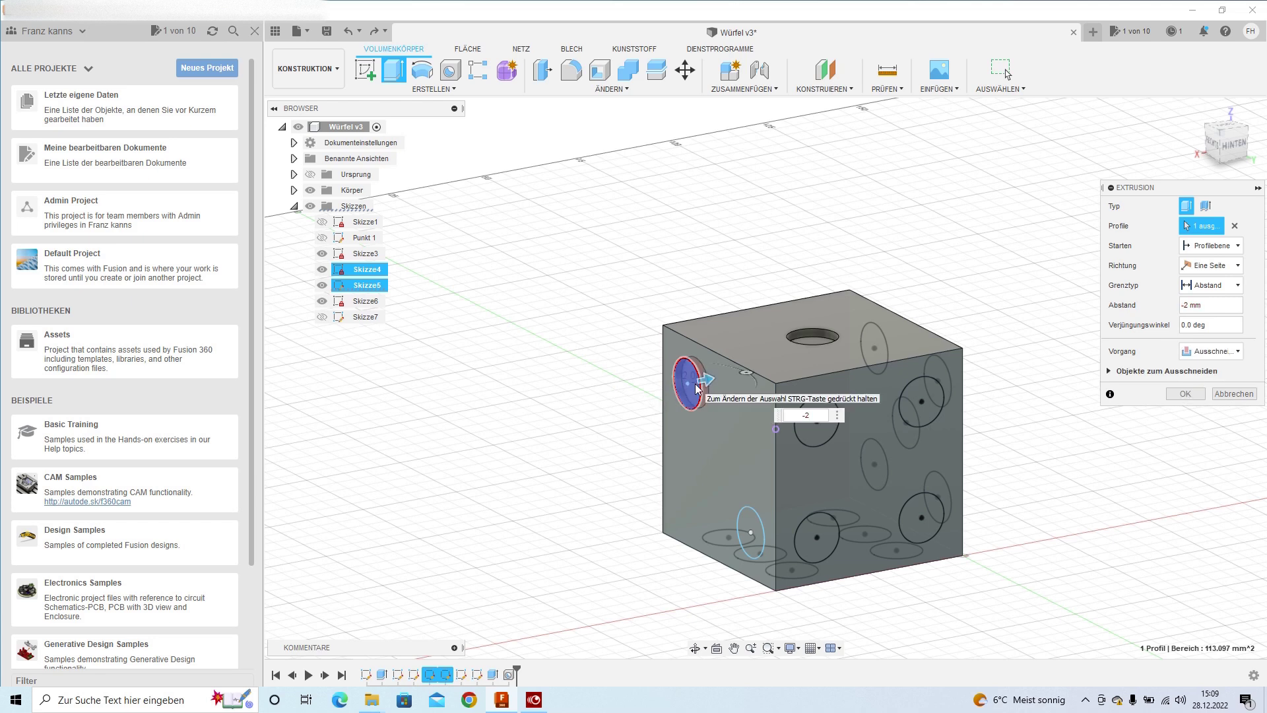
click(753, 535)
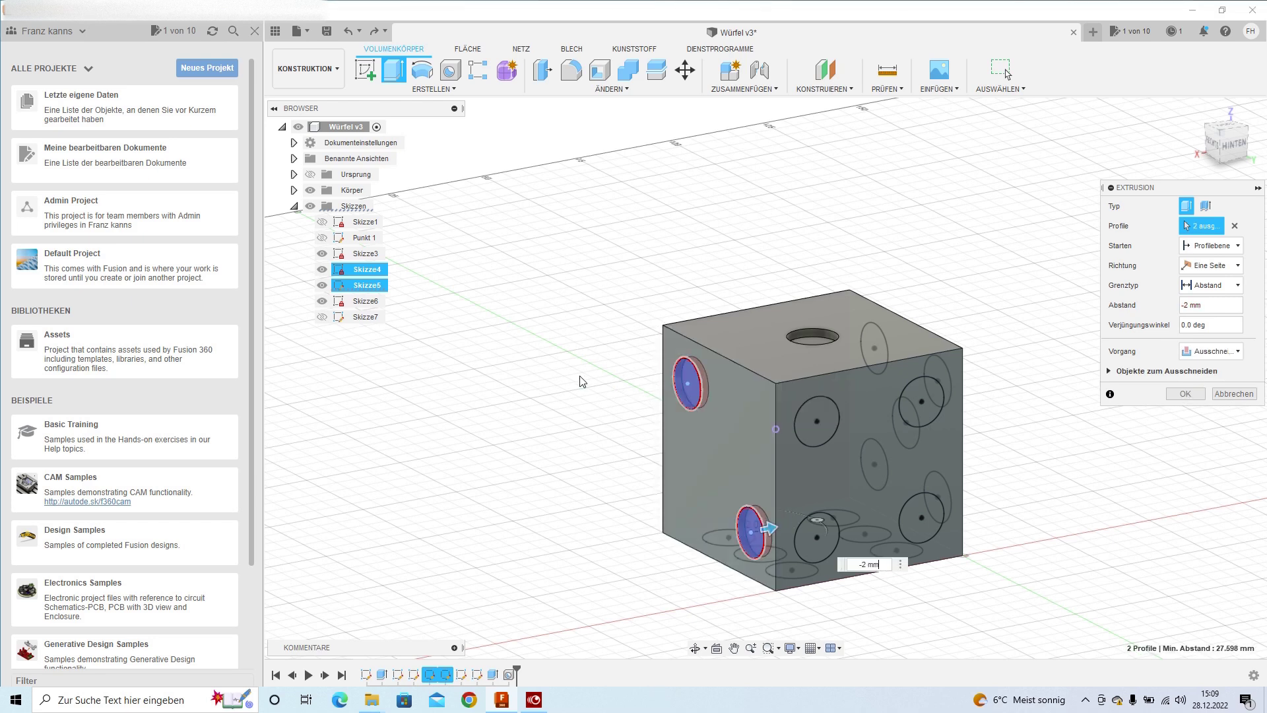
click(1186, 394)
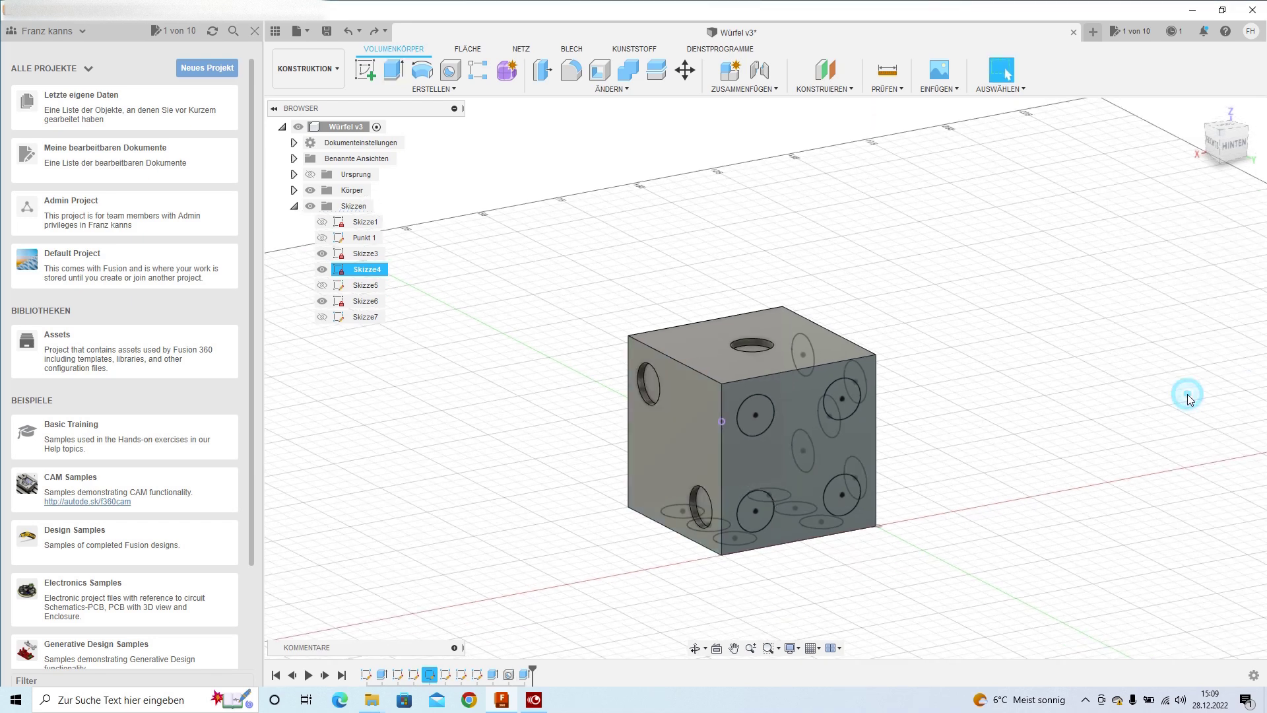
Step: Cut the four pip circles on the four-pip face 2 mm deep
key(e)
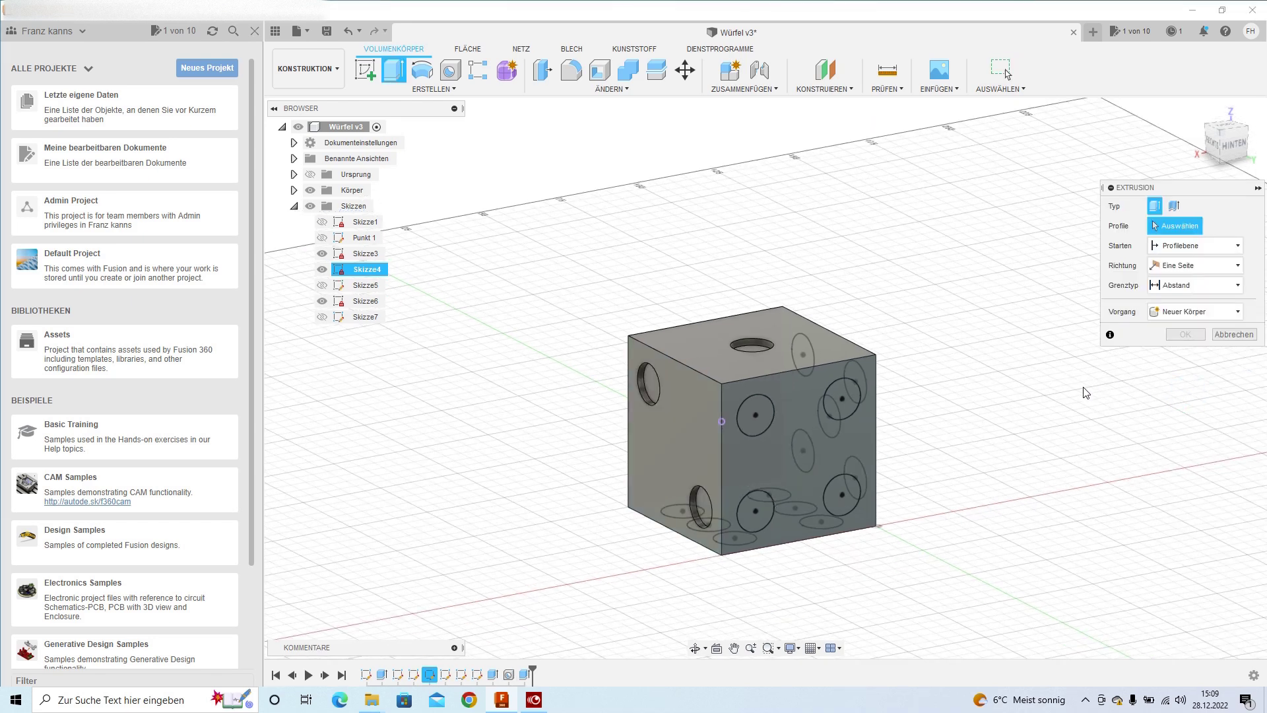
mouse_move(765, 378)
shift+middle_down()
mouse_move(700, 380)
mouse_move(738, 447)
shift+middle_up()
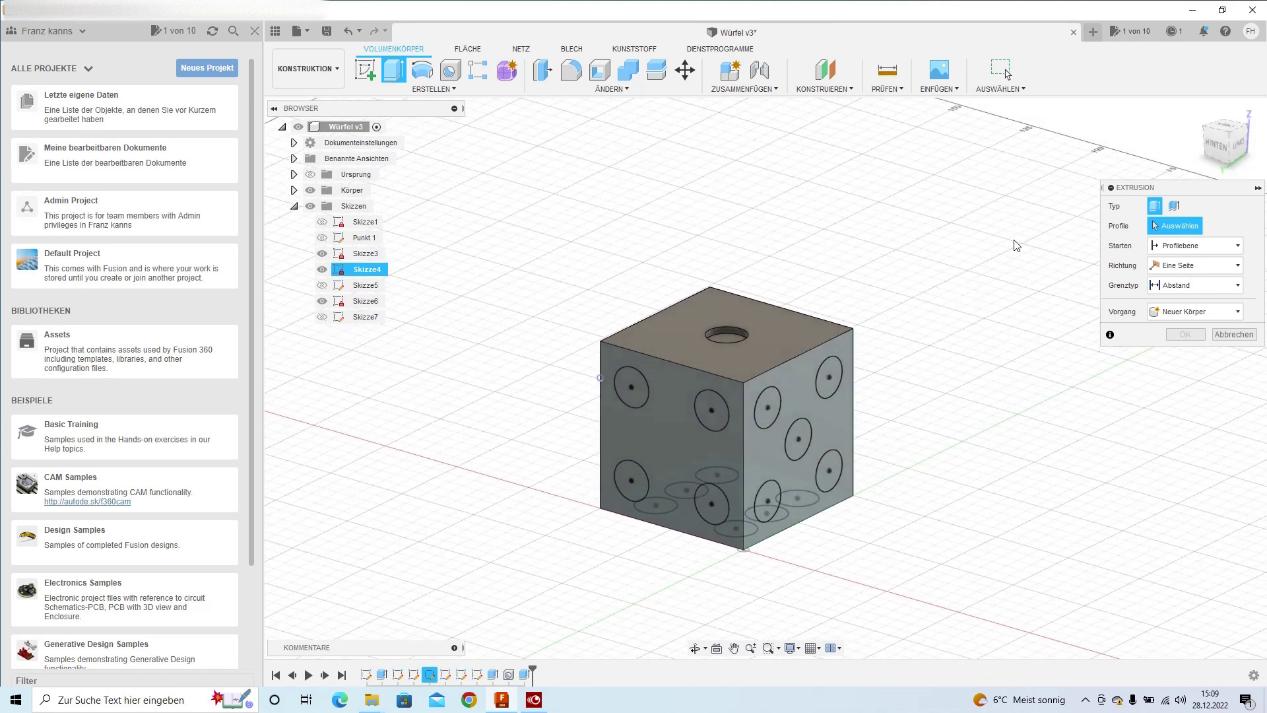
scroll(737, 447, up, 3)
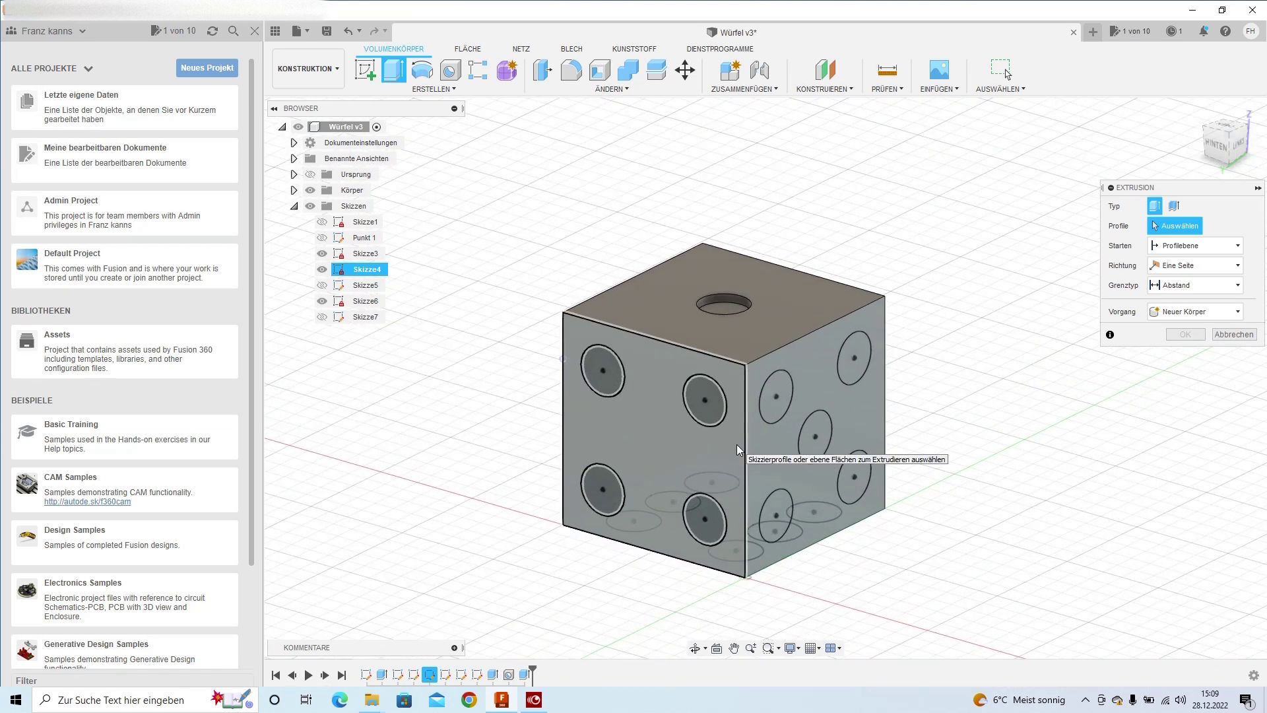
click(606, 371)
click(703, 399)
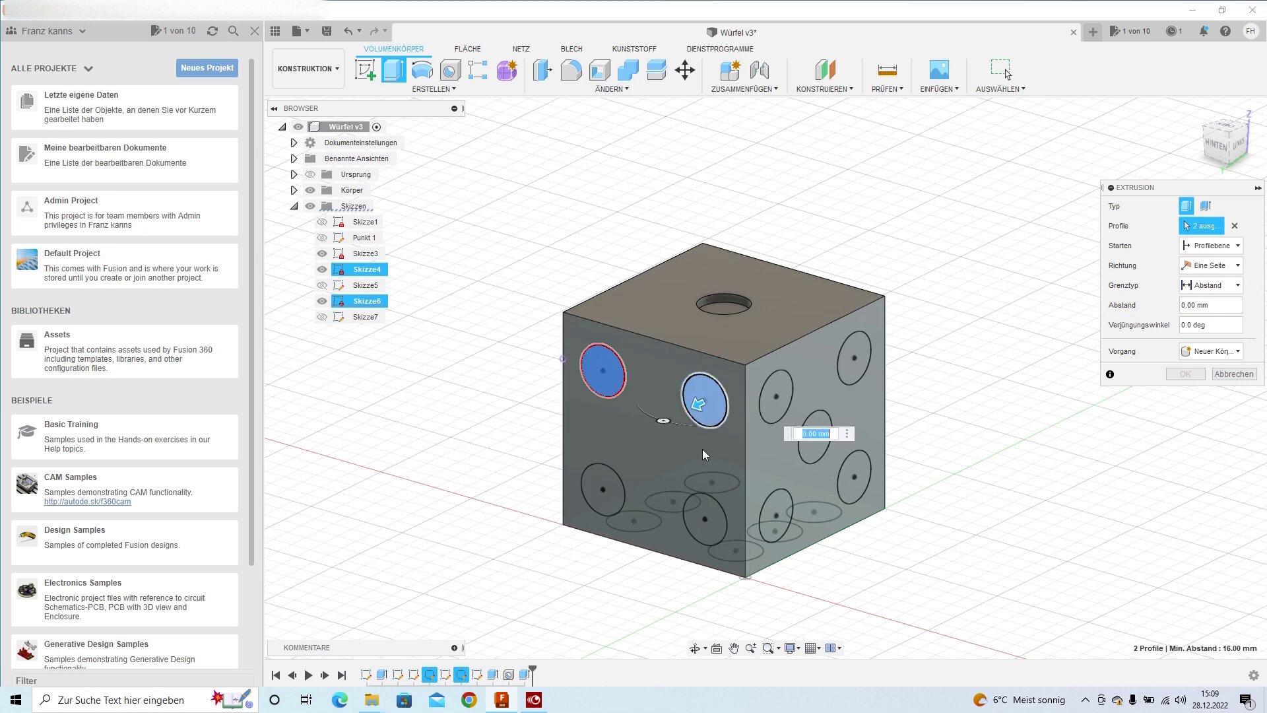
click(713, 518)
click(611, 502)
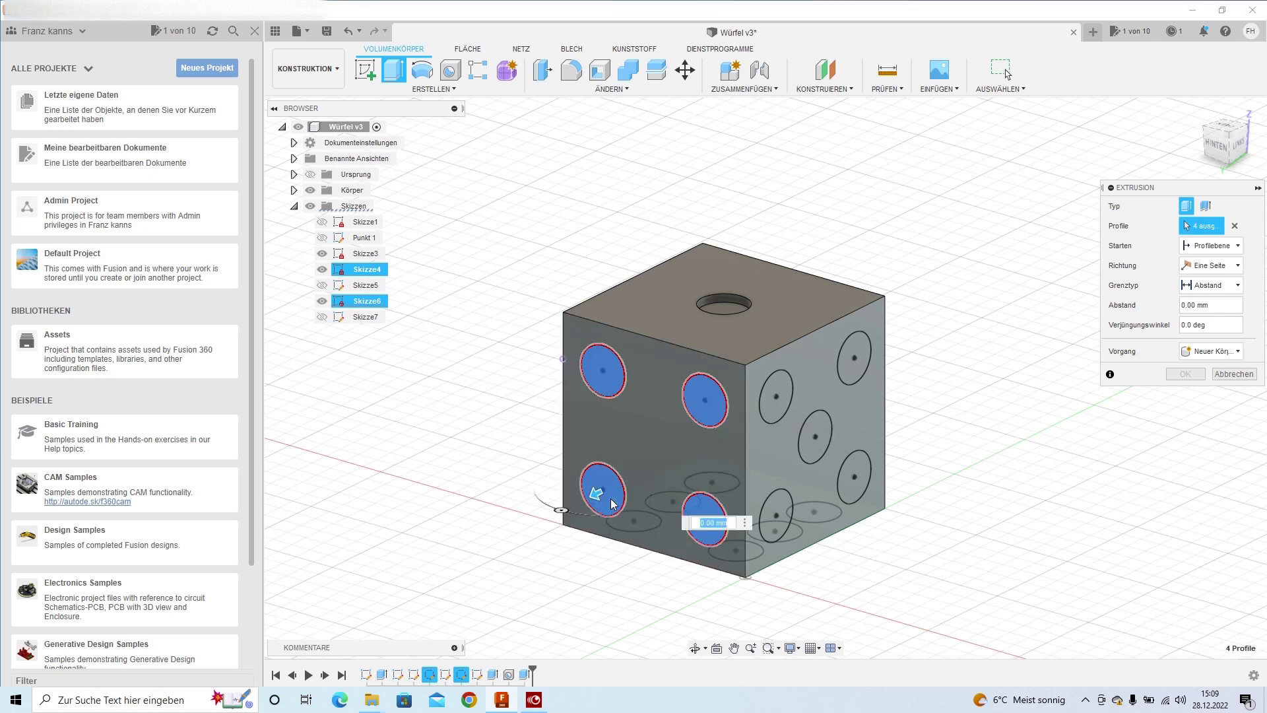
text(-2)
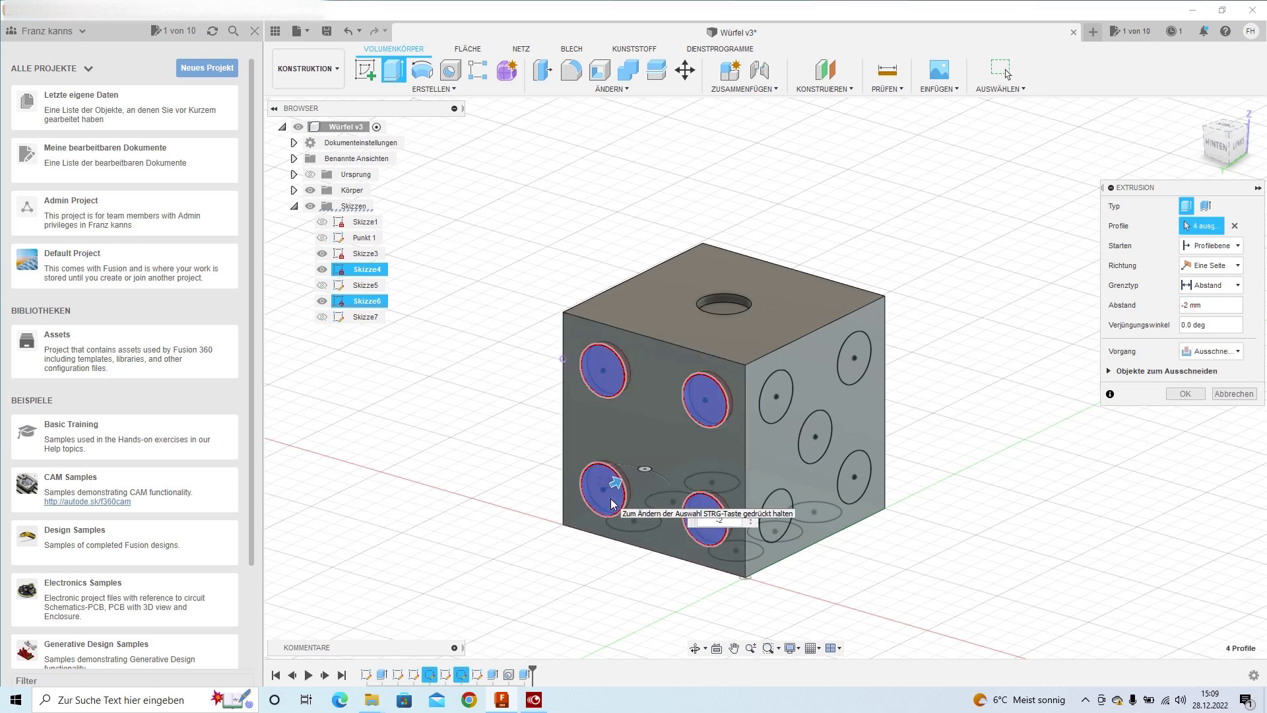
key(Return)
Step: Cut all five circles on the five-pip face 2 mm deep
drag(1246, 157, 1217, 161)
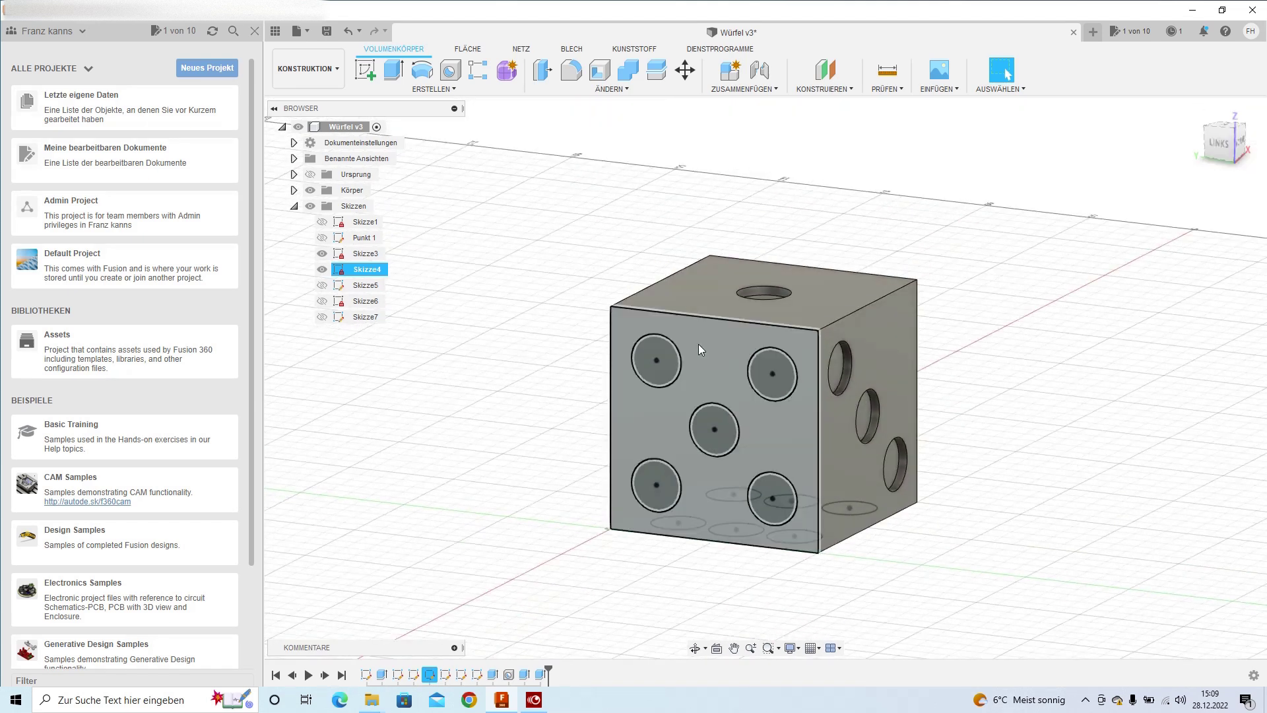
click(667, 373)
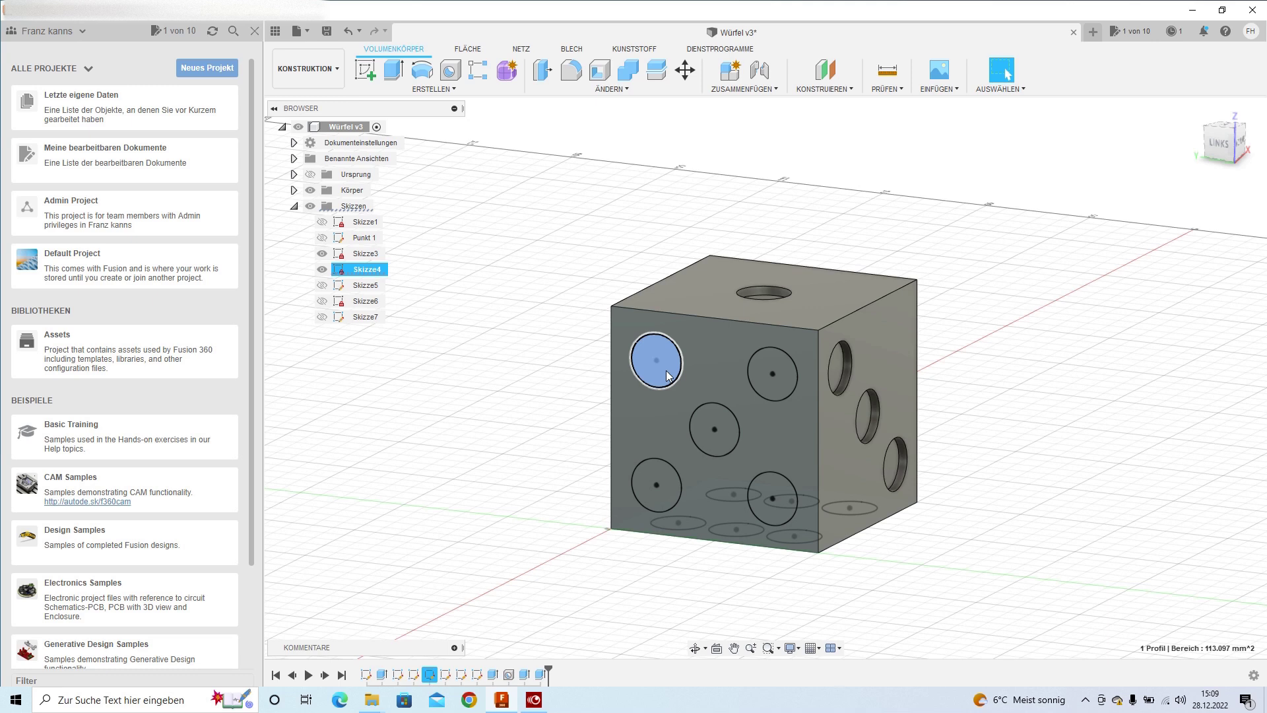
key(e)
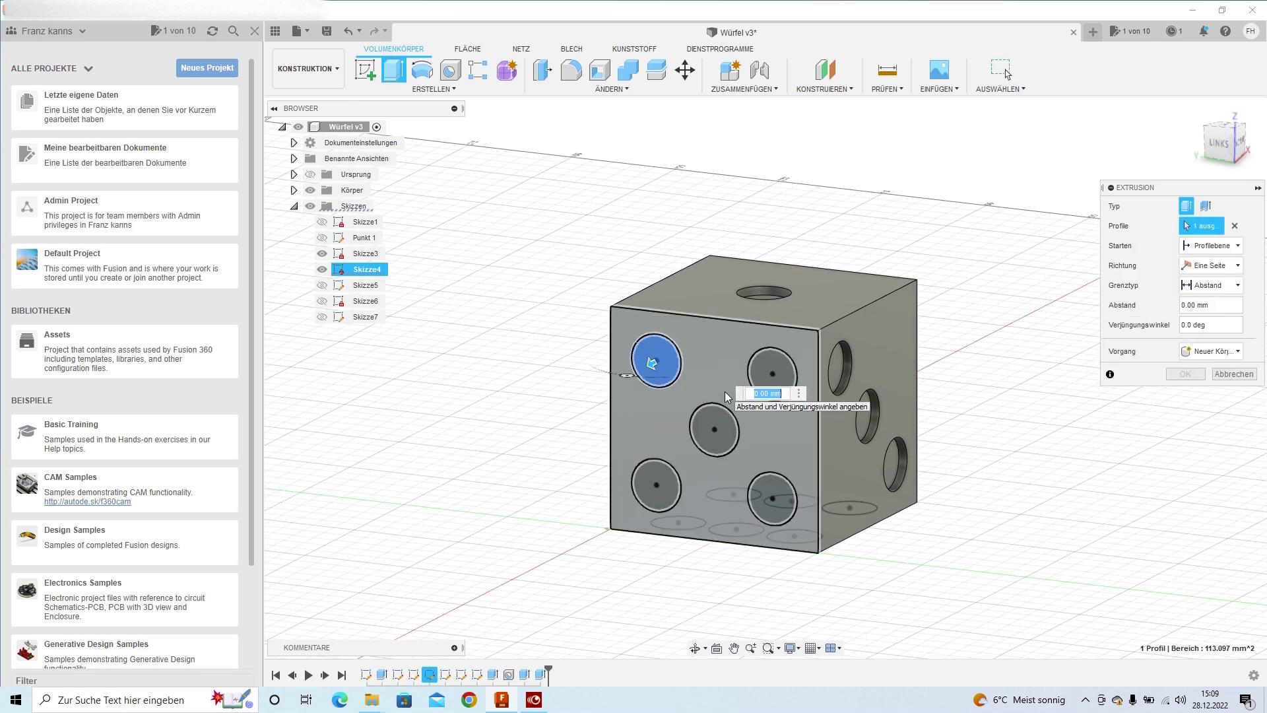
text(-2)
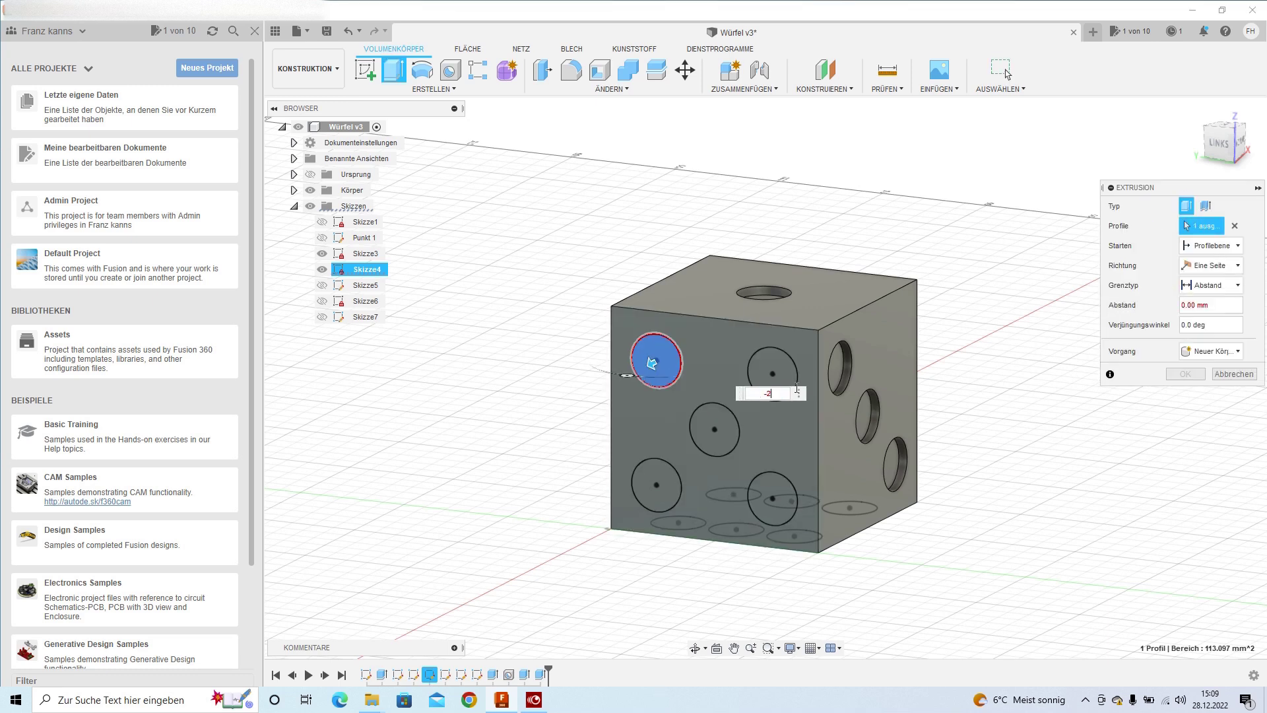
click(772, 373)
click(706, 450)
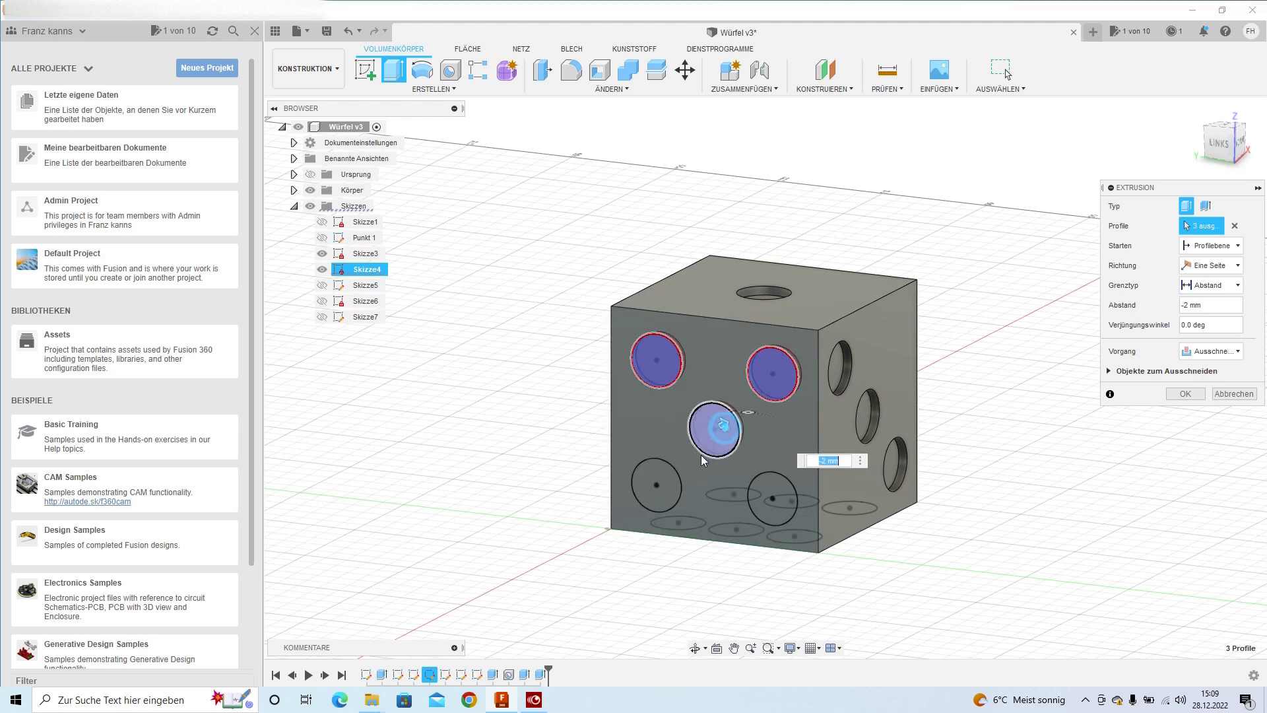
click(656, 485)
click(771, 500)
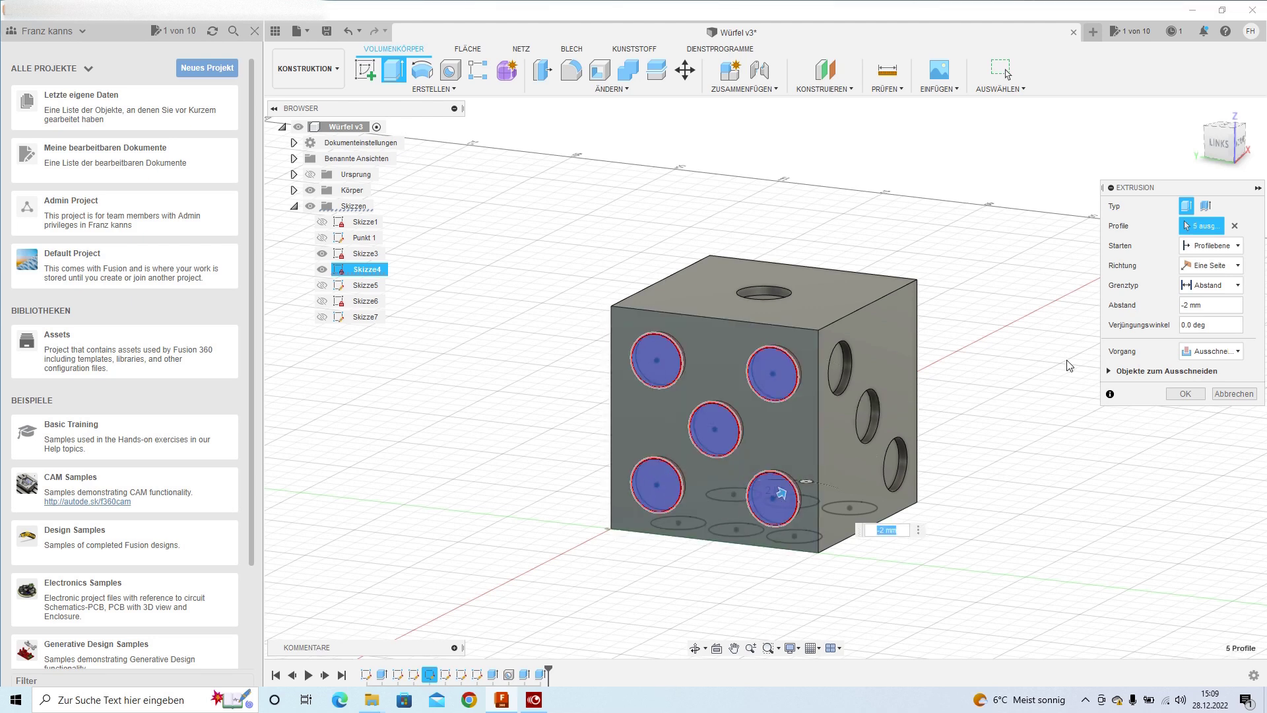
click(1185, 394)
drag(1223, 144, 793, 470)
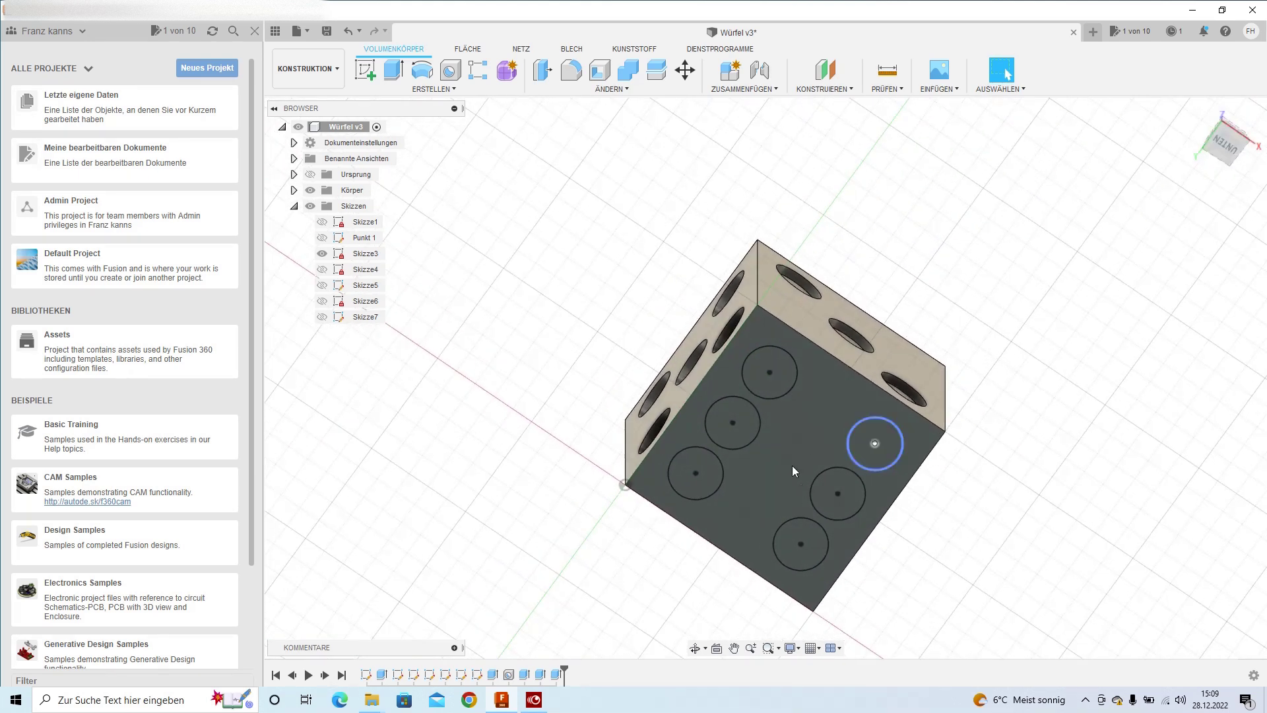
Step: Extrude all six underside pip circles by -2 mm as a cut
click(770, 373)
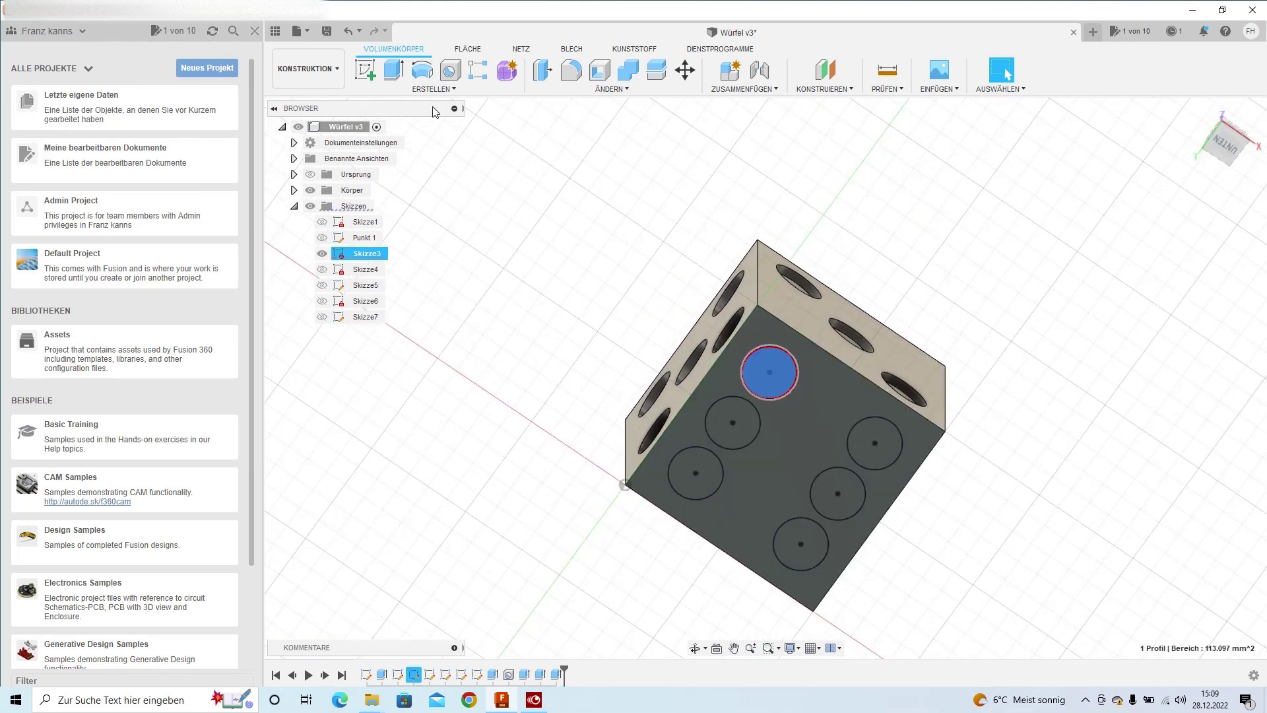
click(392, 70)
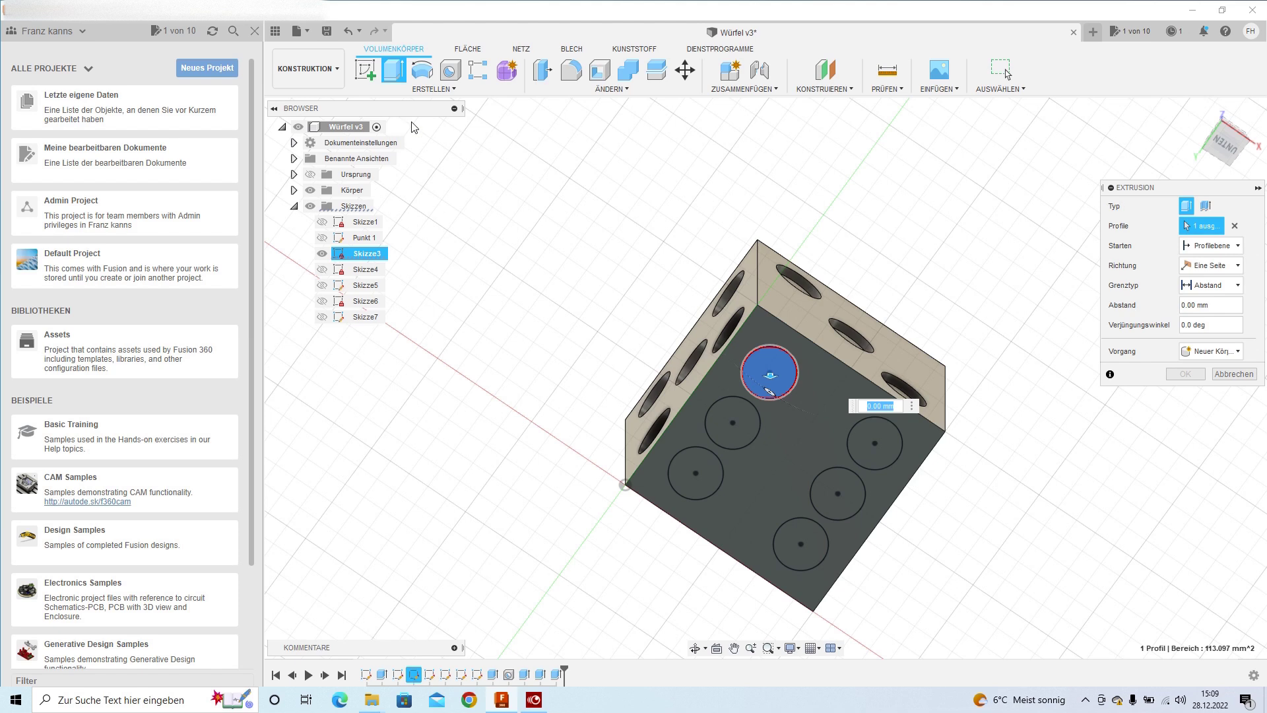
text(-2)
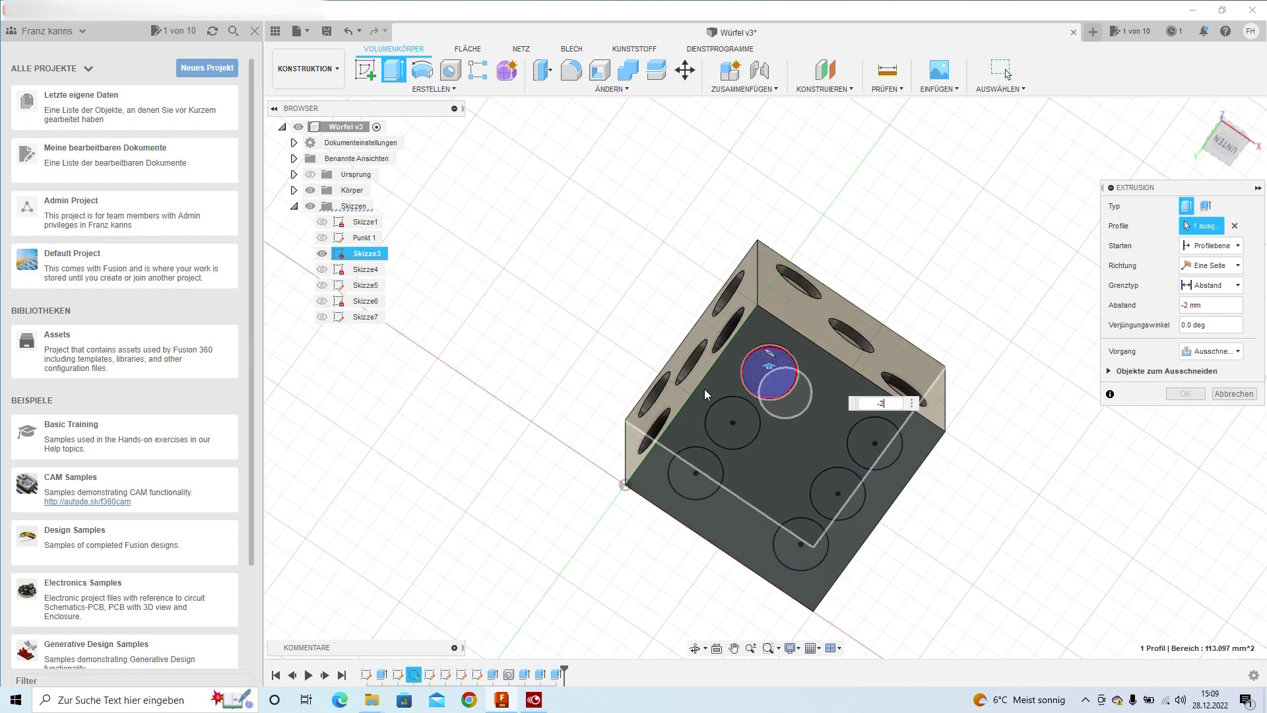
click(751, 437)
click(718, 482)
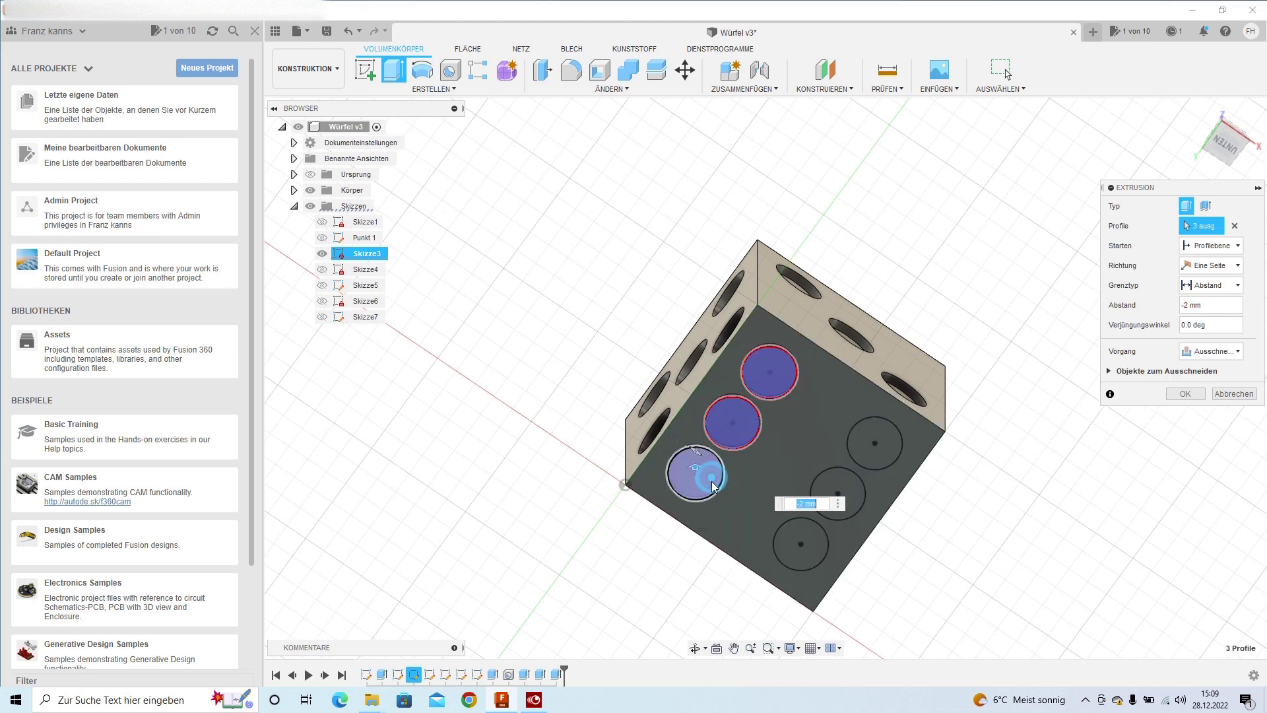
click(810, 549)
click(848, 513)
click(873, 454)
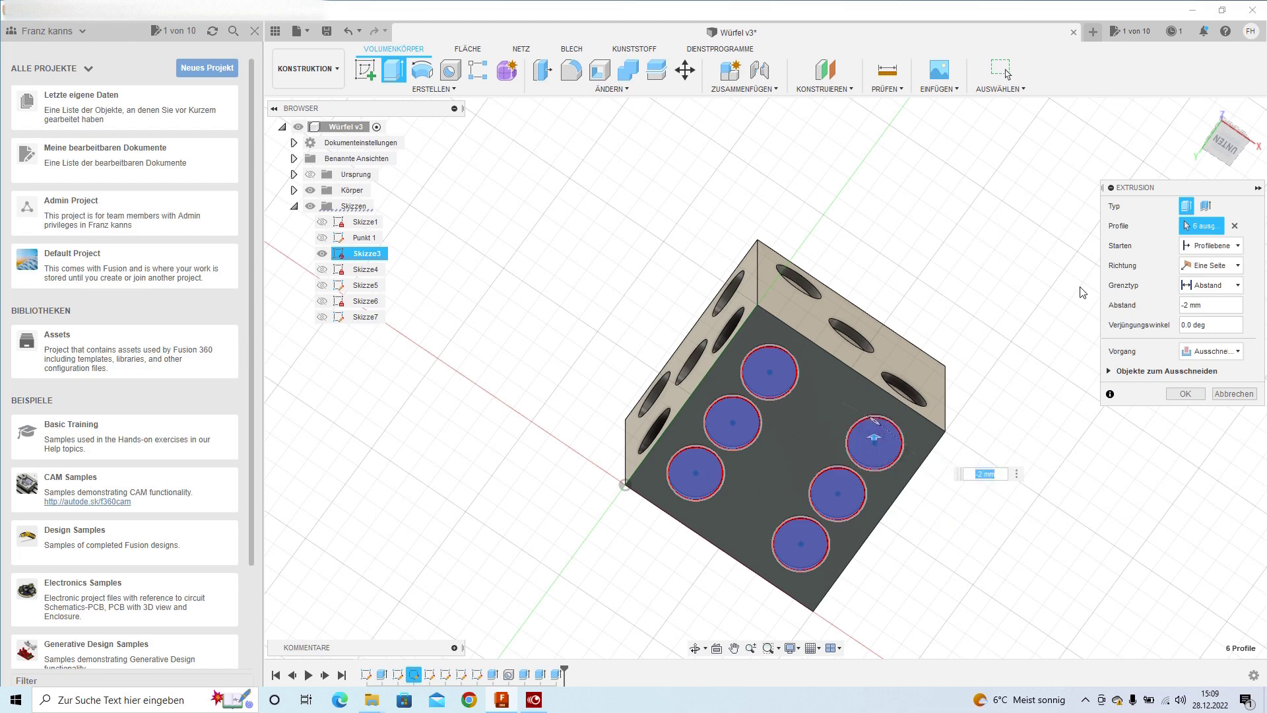
click(1185, 393)
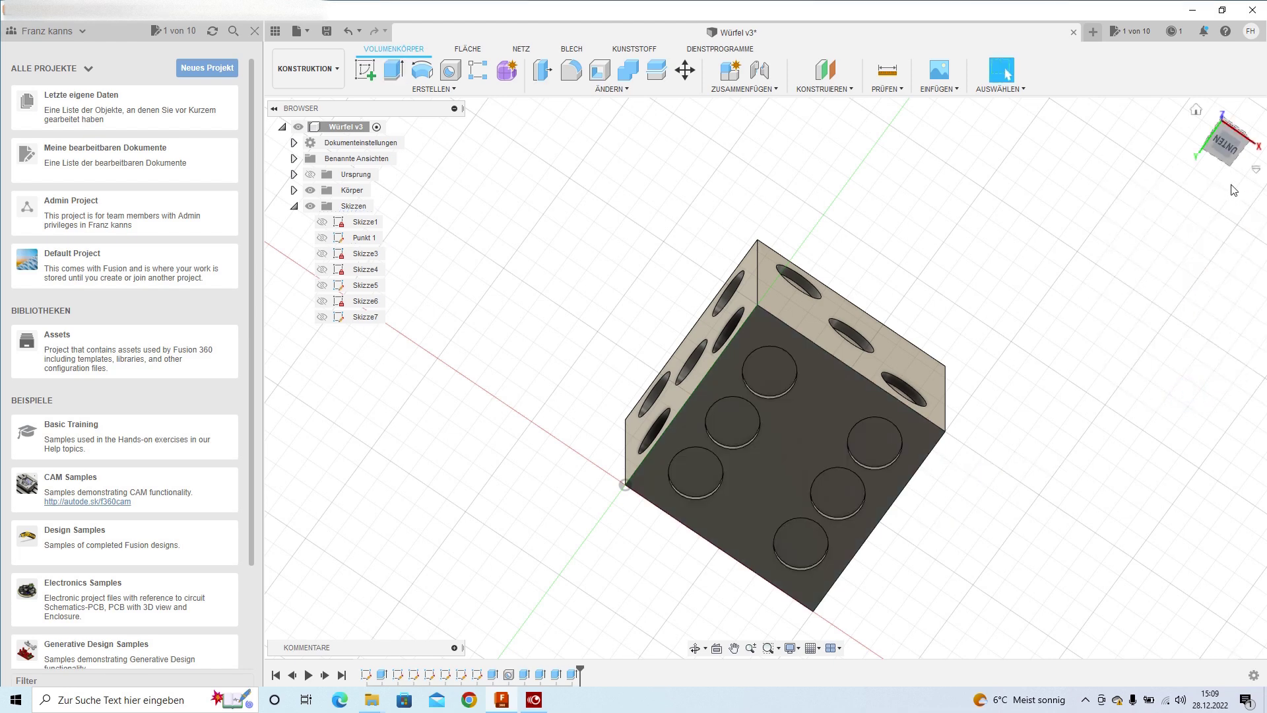
mouse_move(1228, 153)
shift+middle_down()
mouse_move(1149, 356)
mouse_move(1135, 284)
mouse_move(1122, 343)
mouse_move(1069, 264)
mouse_move(846, 235)
shift+middle_up()
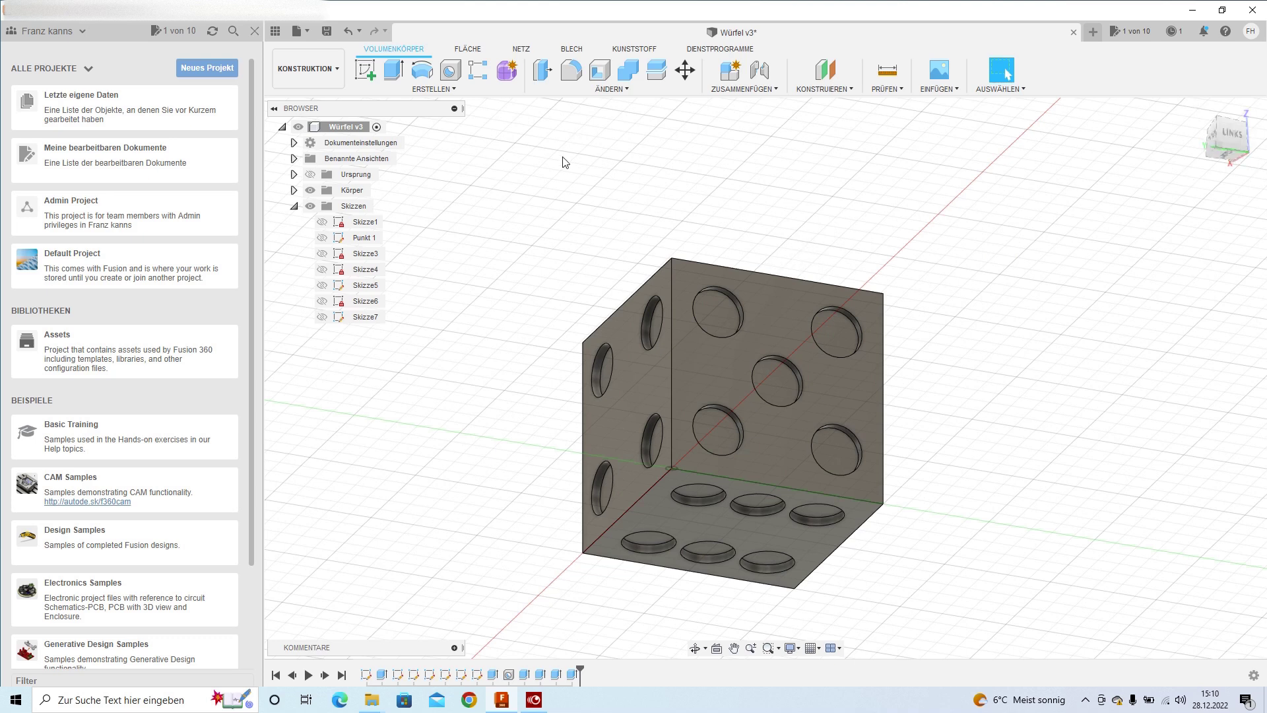
Step: Trial a fillet on one top edge, adjusting the radius to 1.00 mm, then cancel it
click(568, 73)
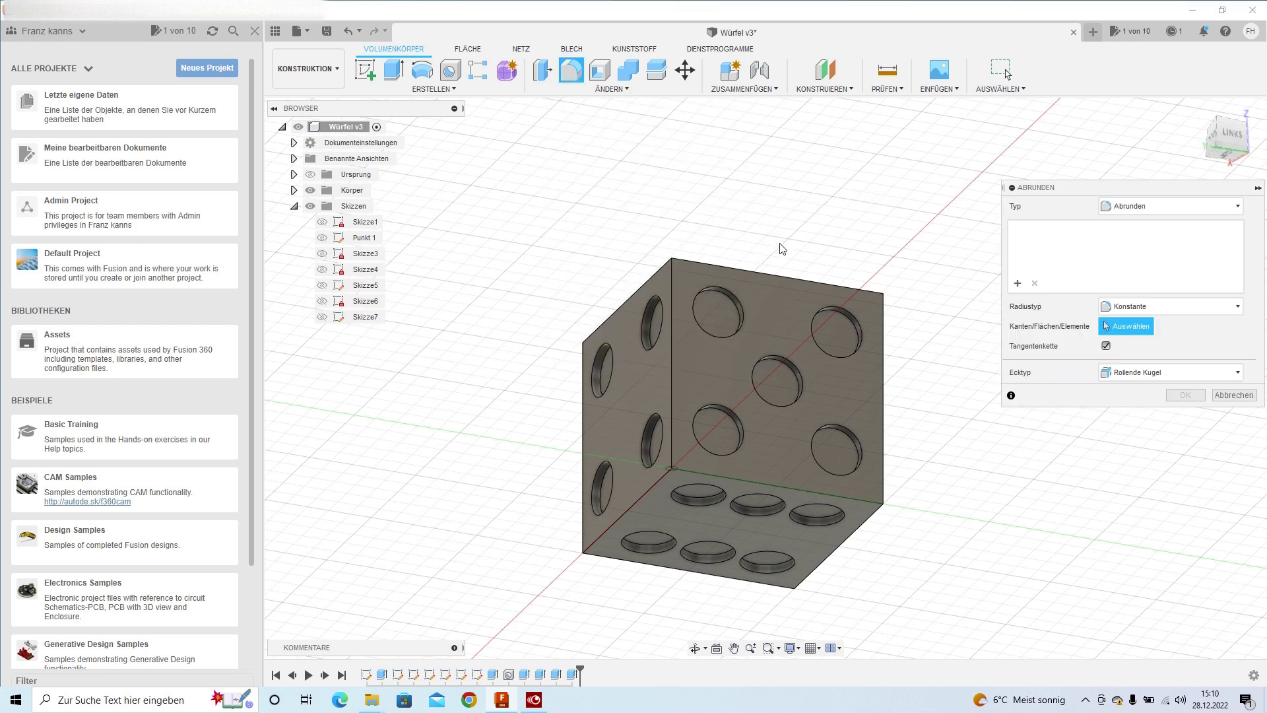
click(777, 276)
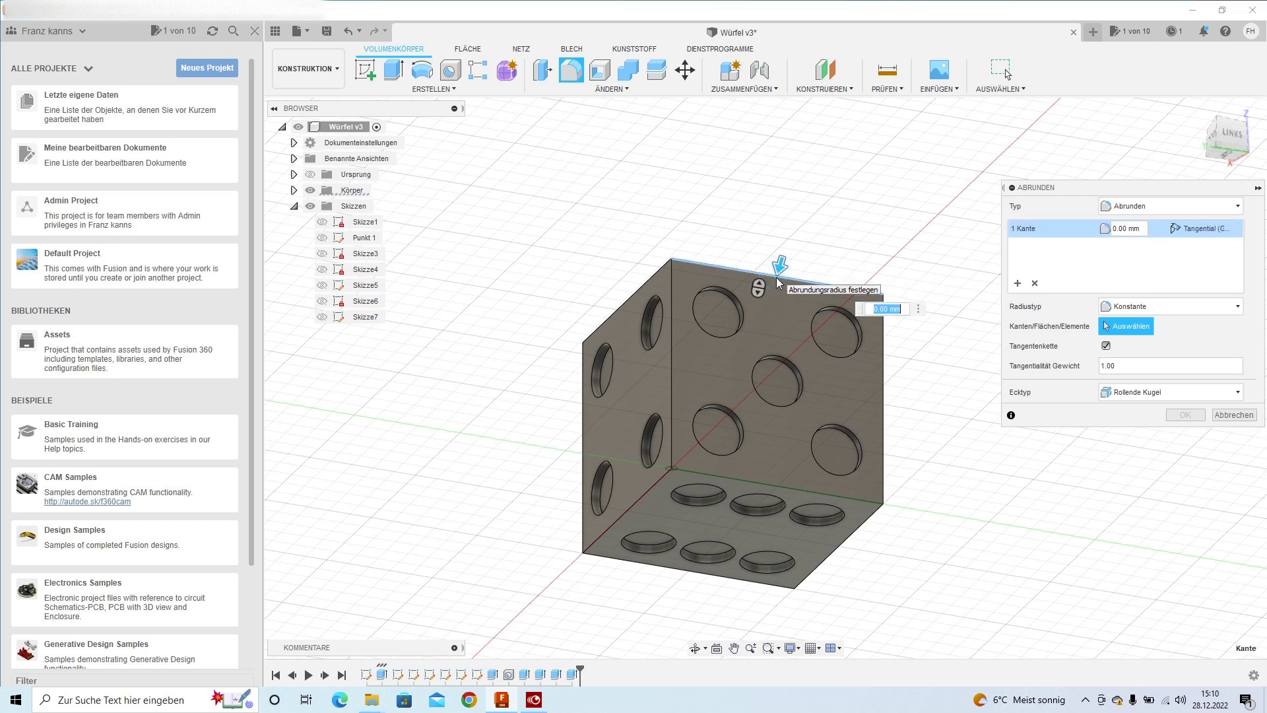
scroll(793, 283, up, 5)
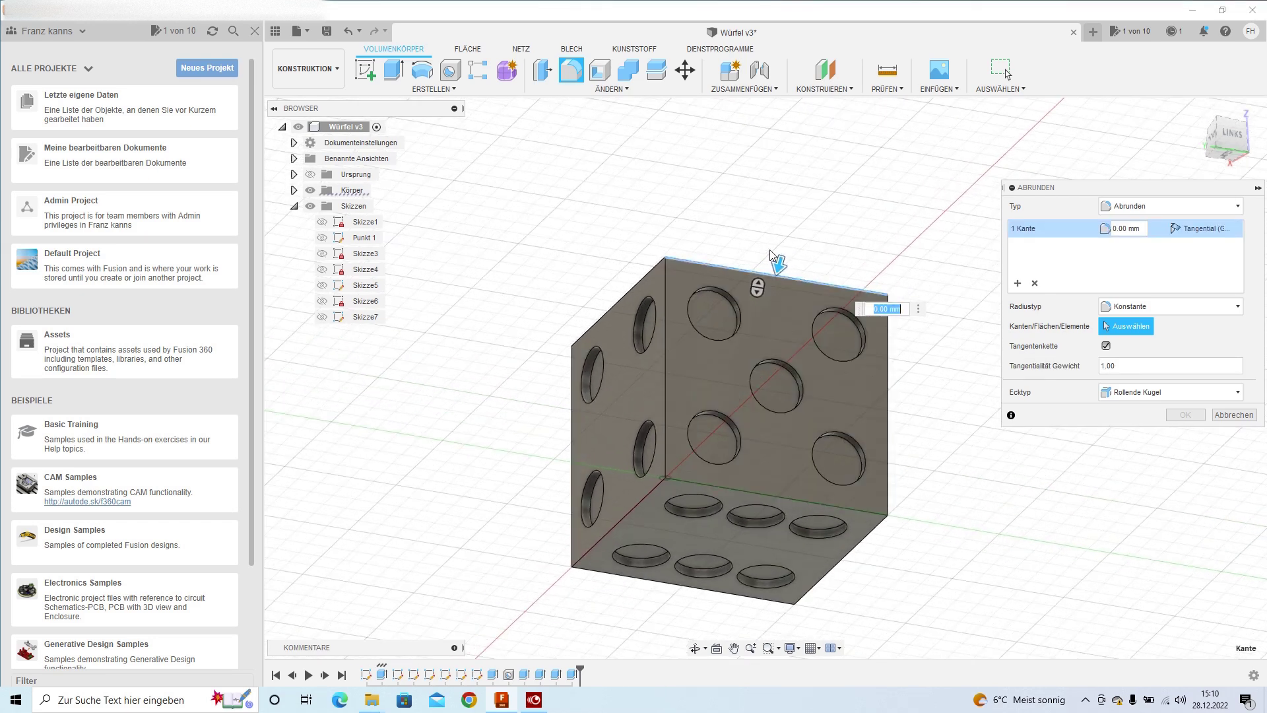
scroll(770, 255, up, 2)
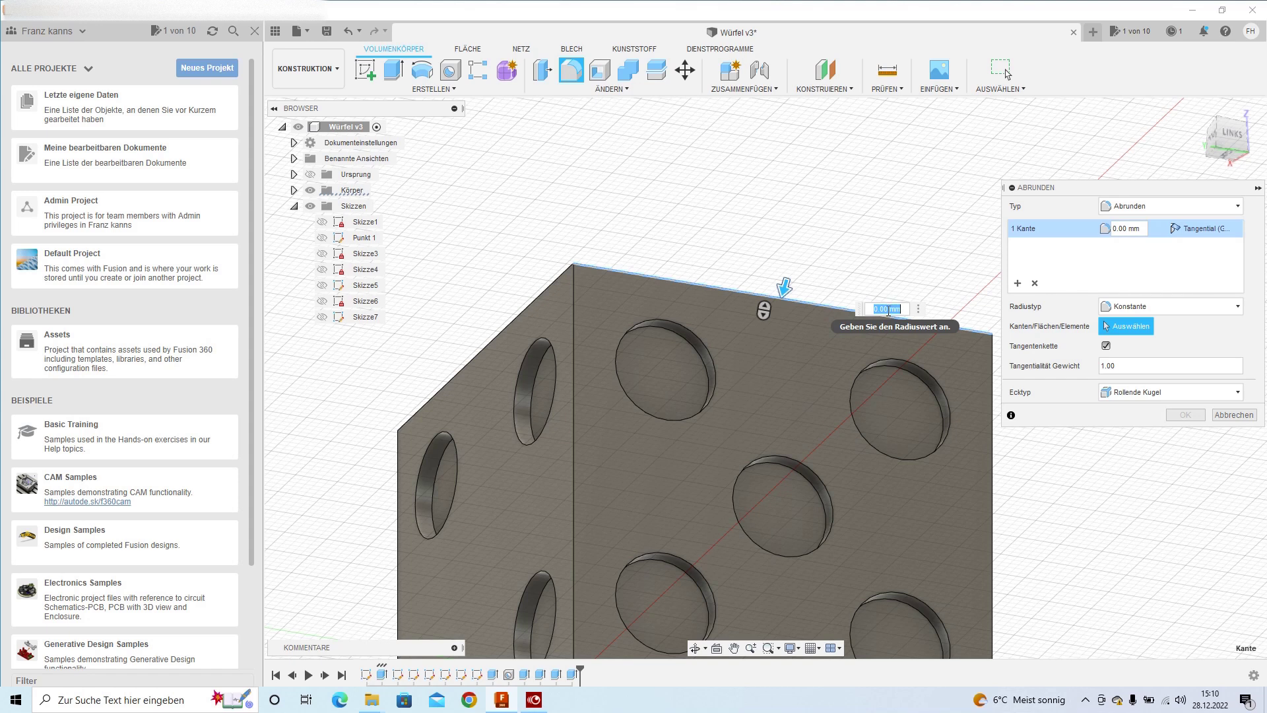
scroll(811, 278, up, 2)
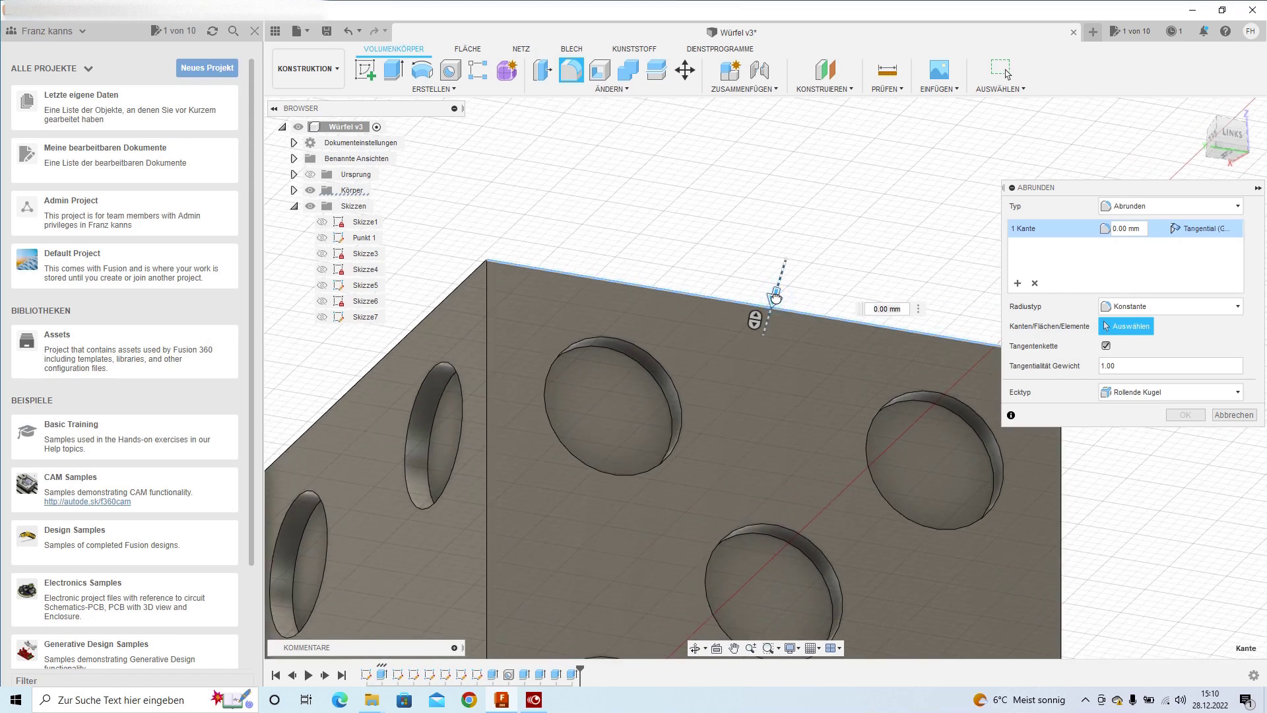
drag(776, 297, 769, 313)
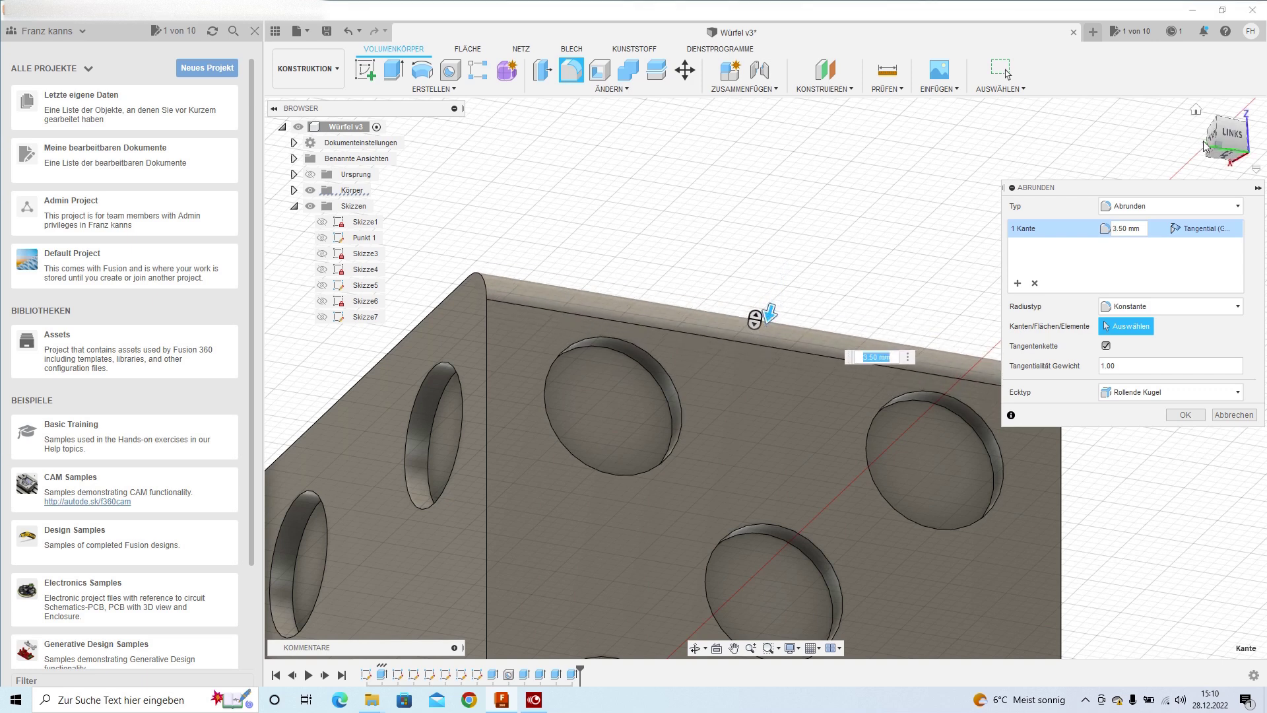
click(1232, 138)
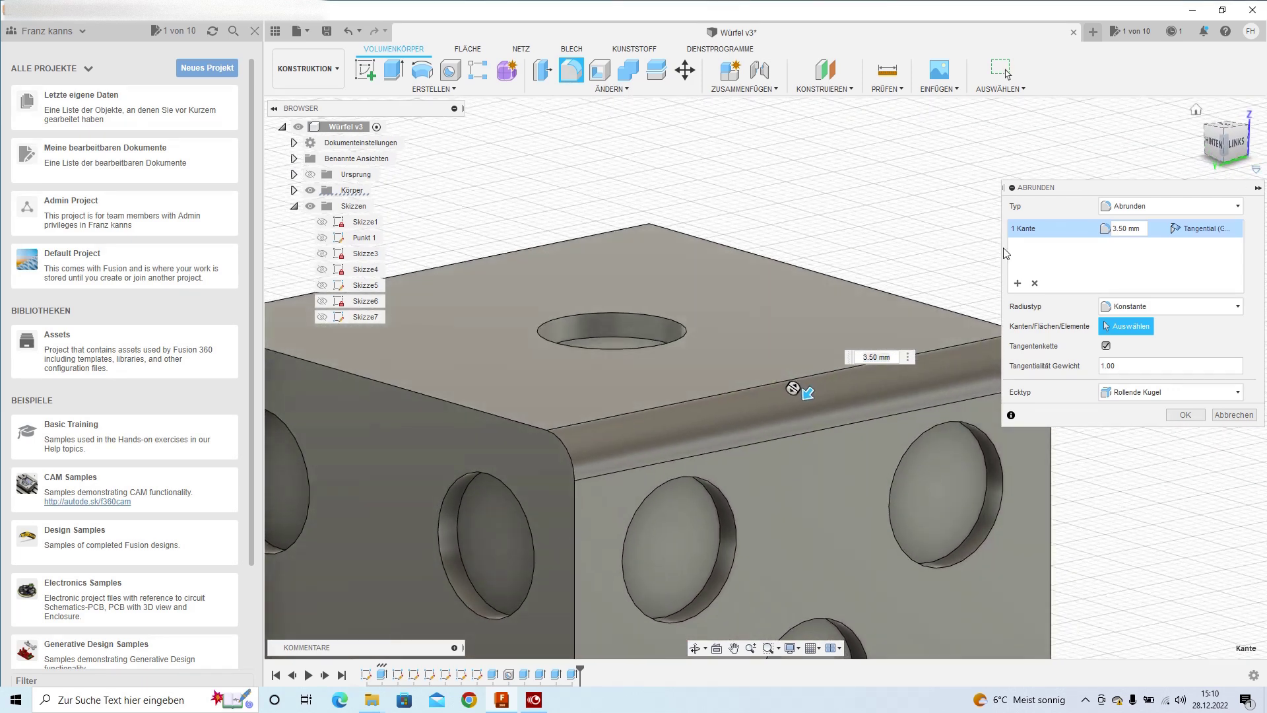
drag(807, 384, 813, 387)
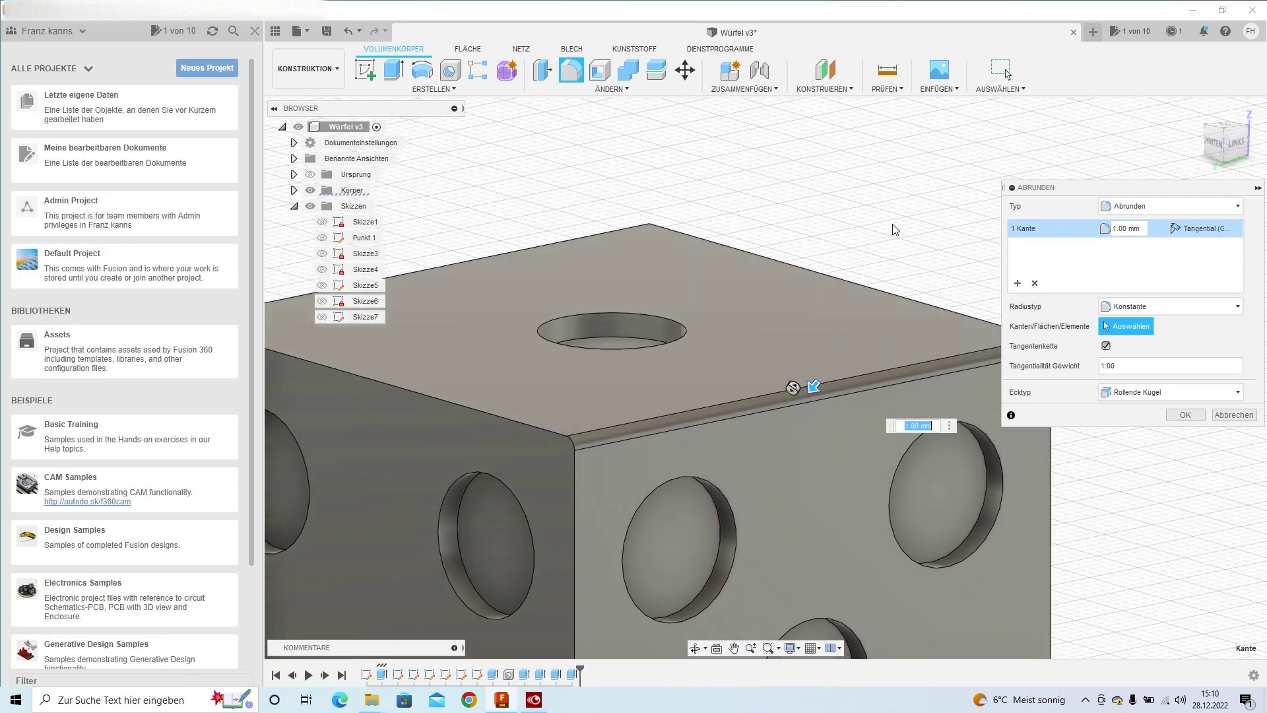
scroll(805, 264, down, 3)
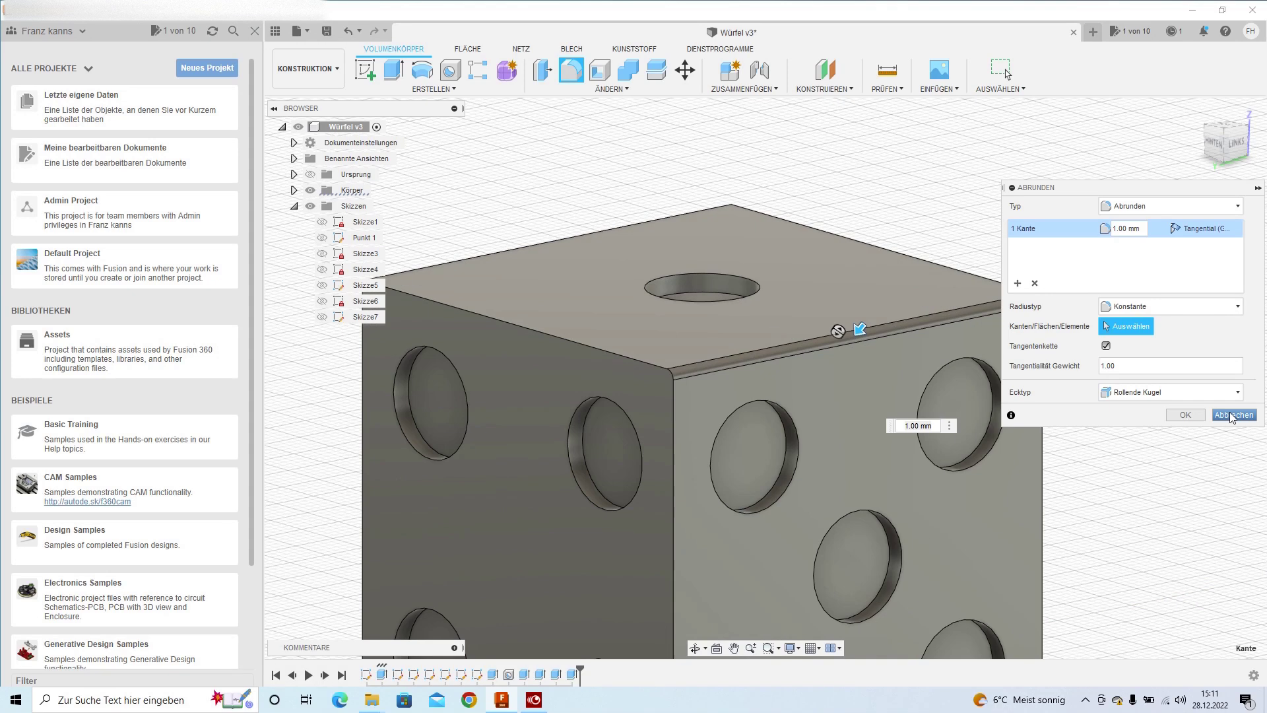
key(Return)
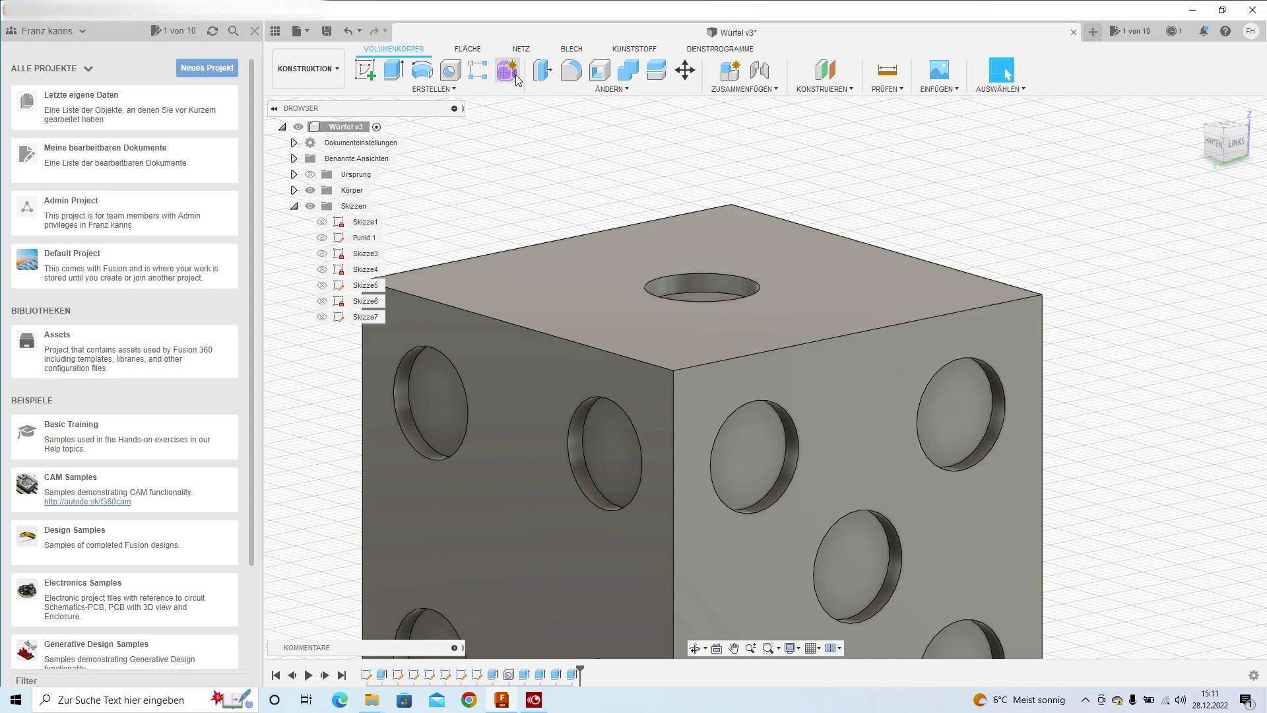
Step: Start an edge fillet and select the cube's four top edges and three vertical edges
click(573, 73)
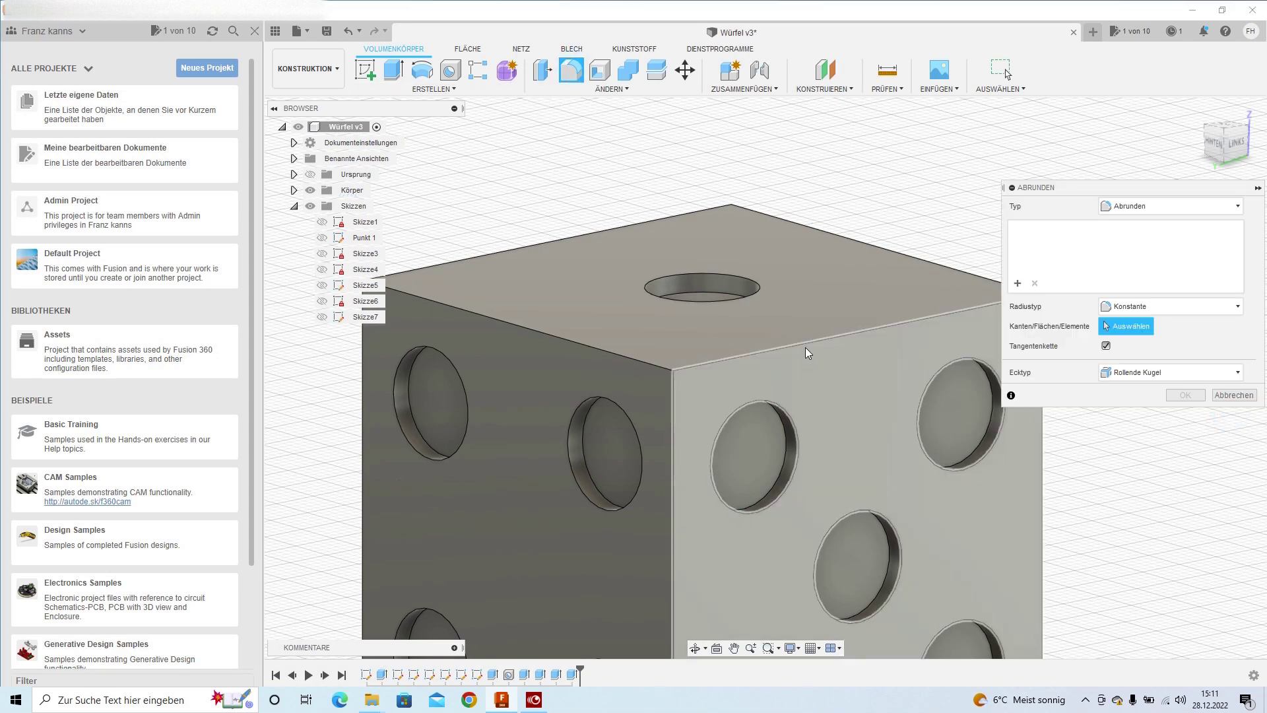
click(807, 345)
click(644, 362)
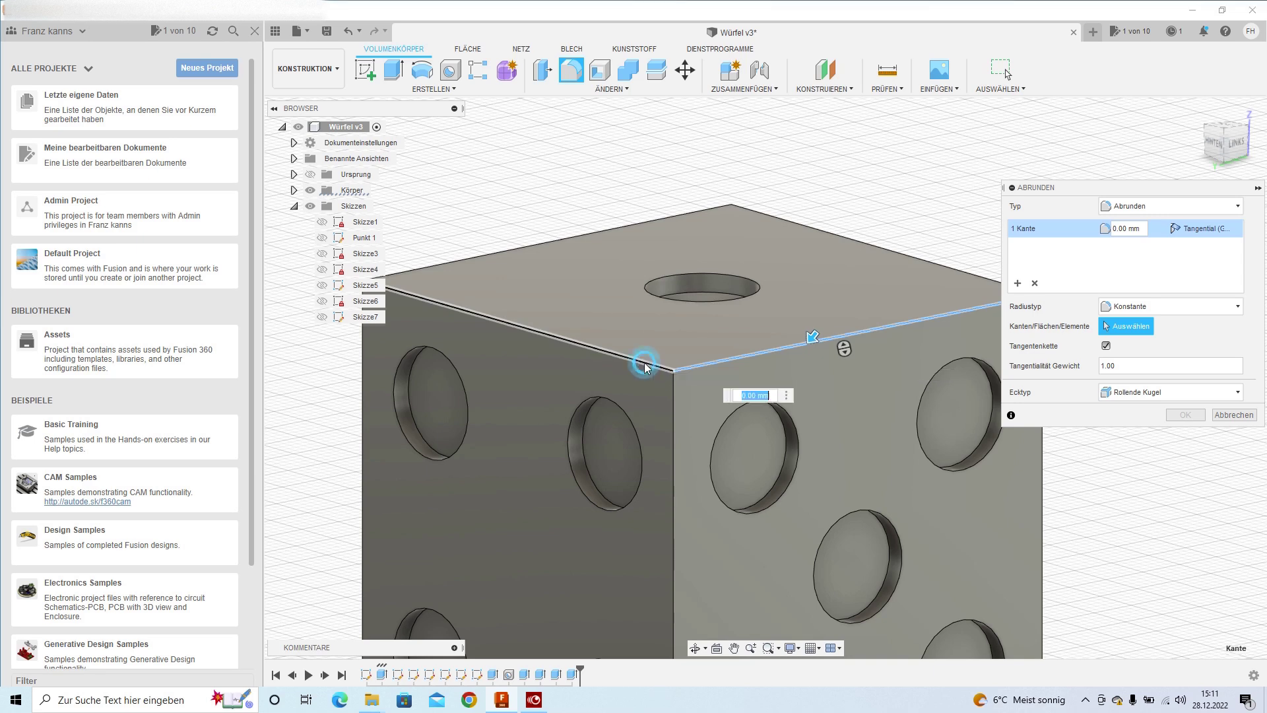
click(554, 246)
click(862, 238)
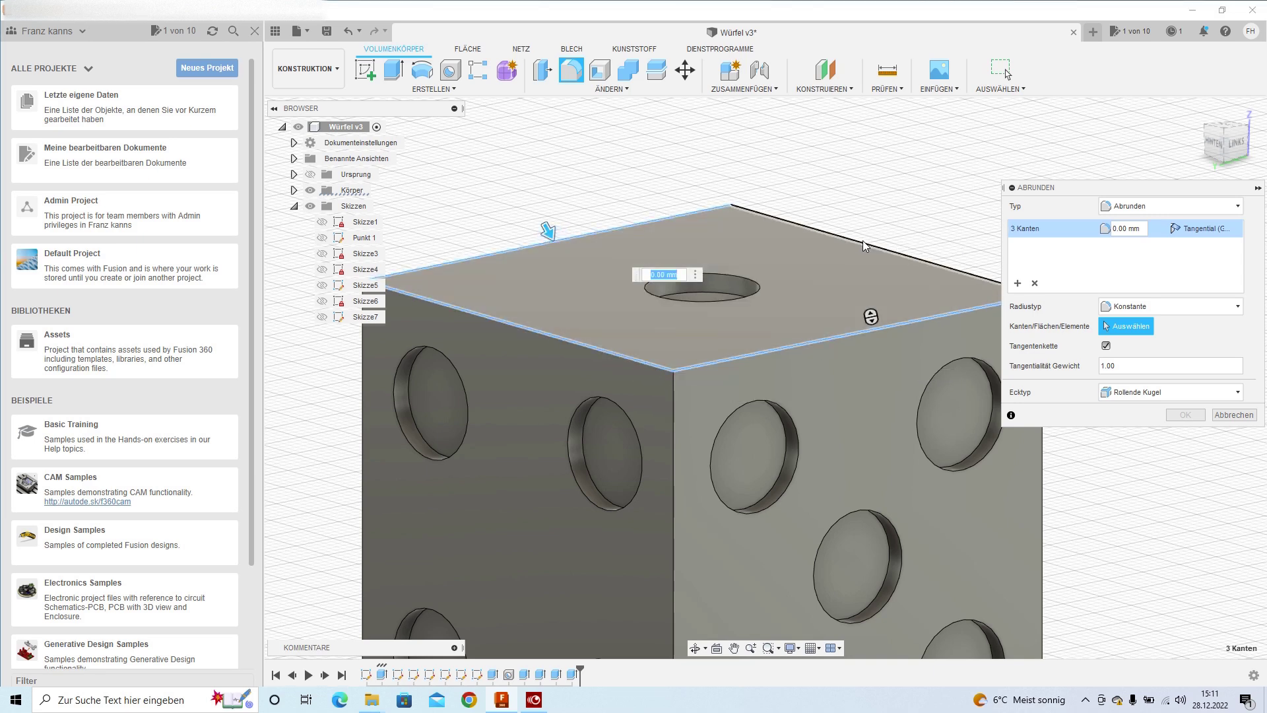
shift+middle_drag(809, 243, 853, 357)
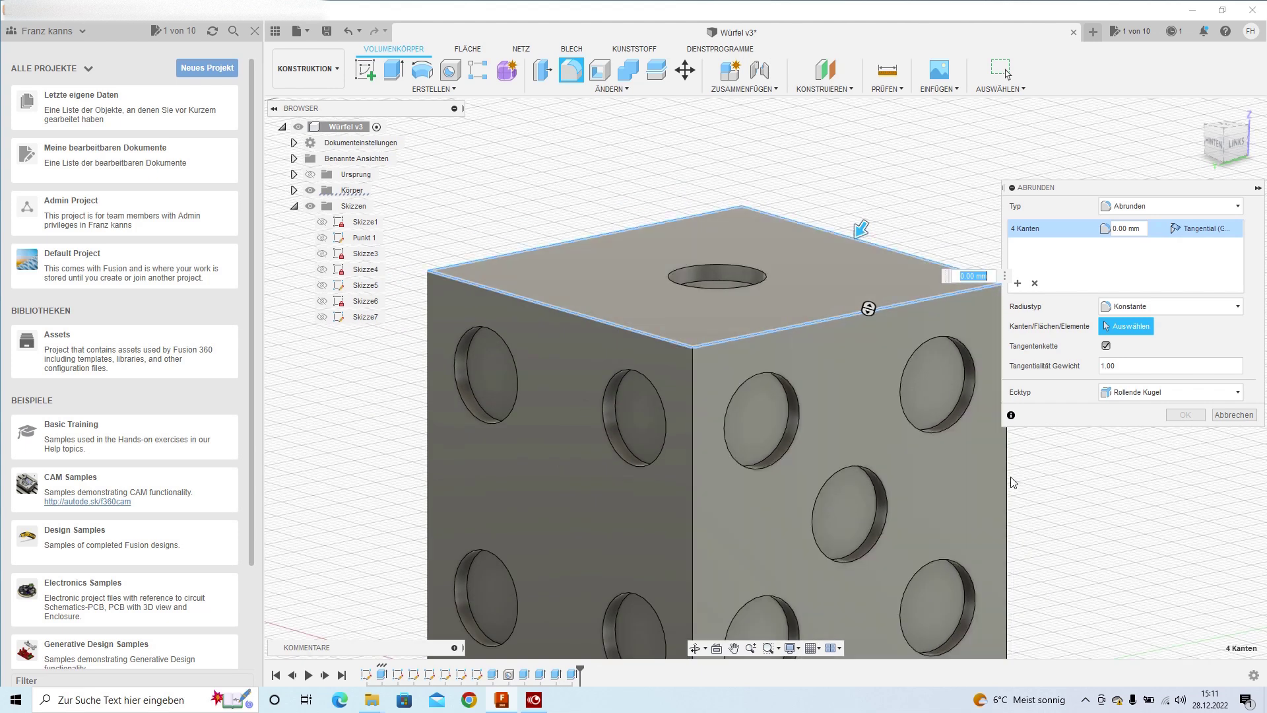
click(1005, 477)
click(692, 486)
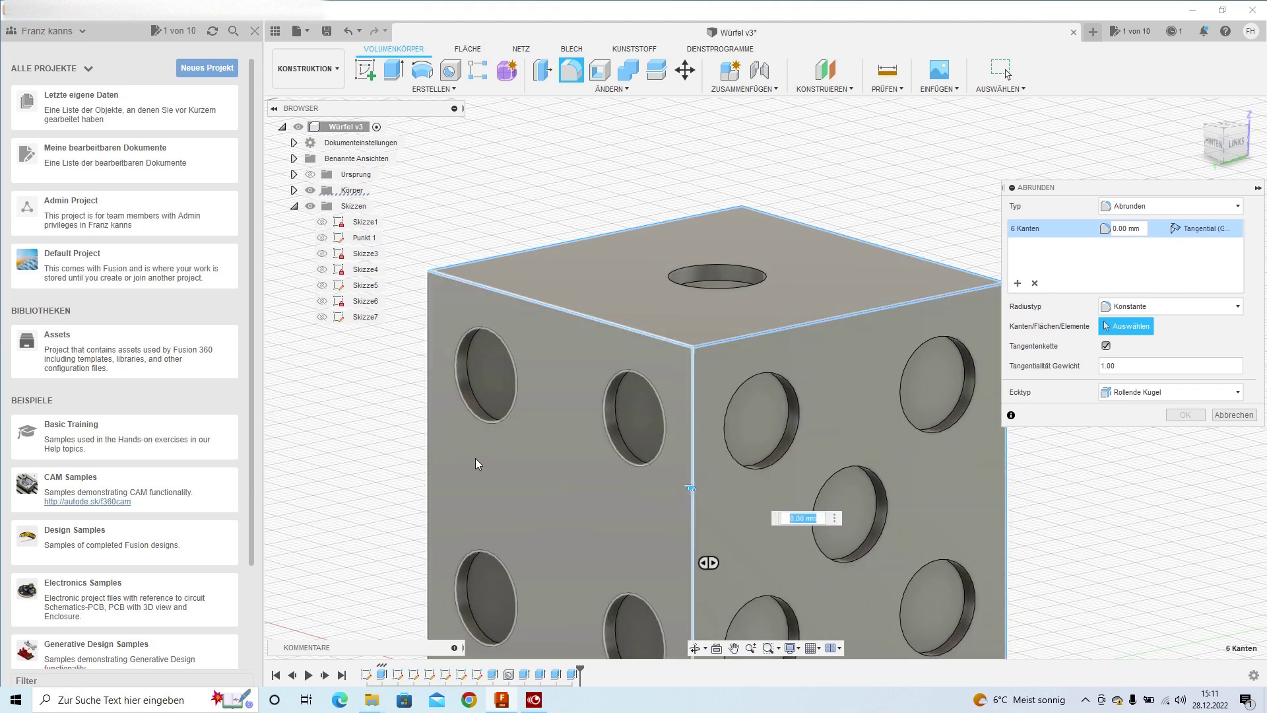
click(426, 455)
Step: Add the remaining vertical and bottom edges so all twelve cube edges are selected
scroll(730, 246, down, 3)
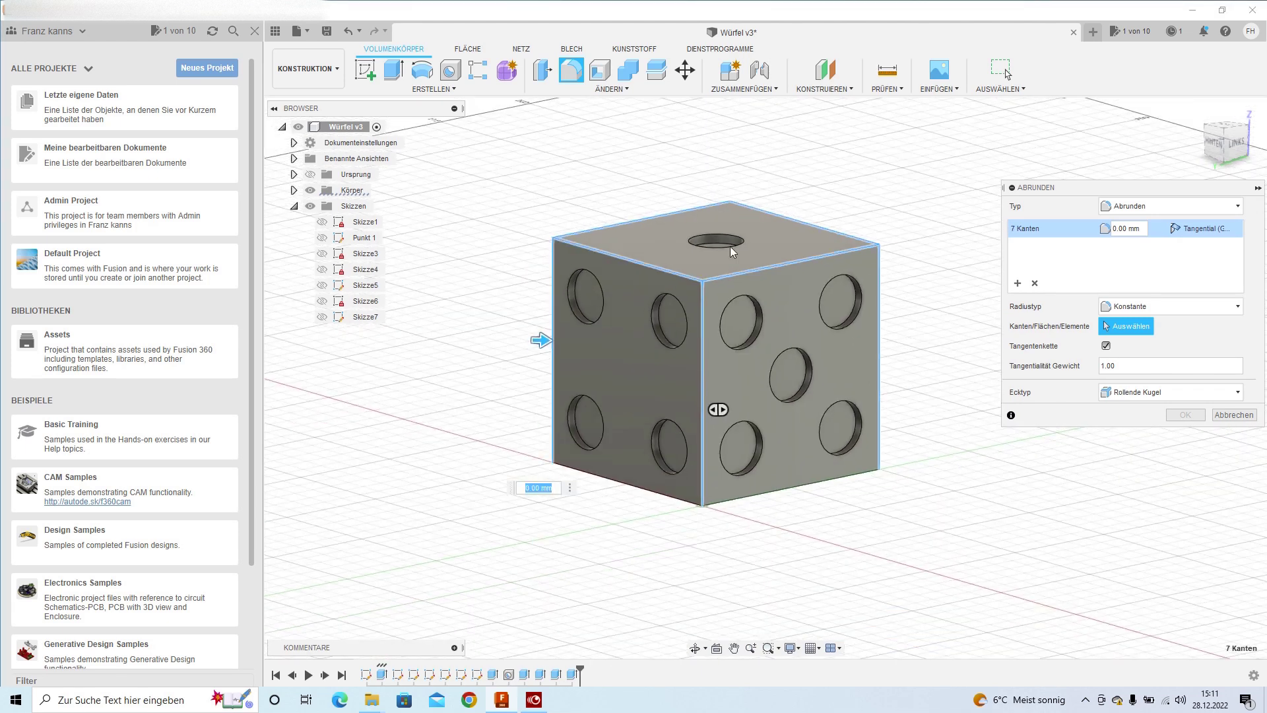
scroll(719, 553, up, 2)
click(751, 469)
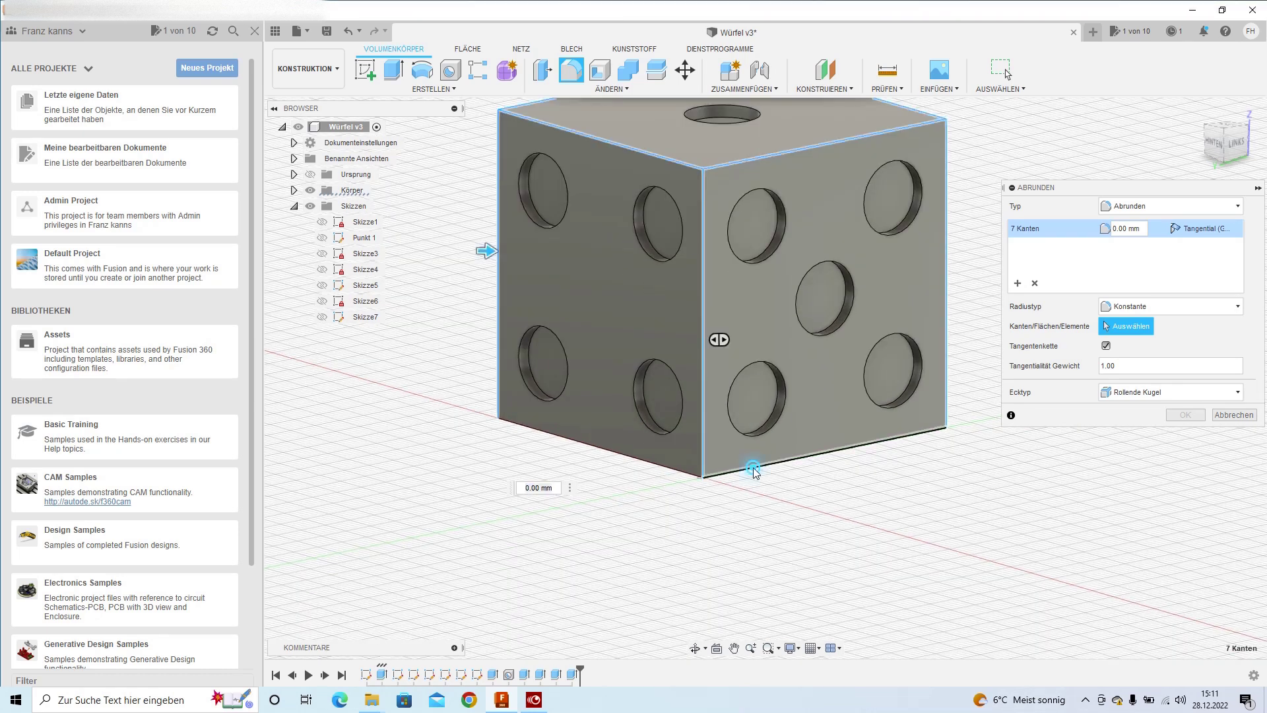
click(668, 473)
scroll(593, 587, down, 3)
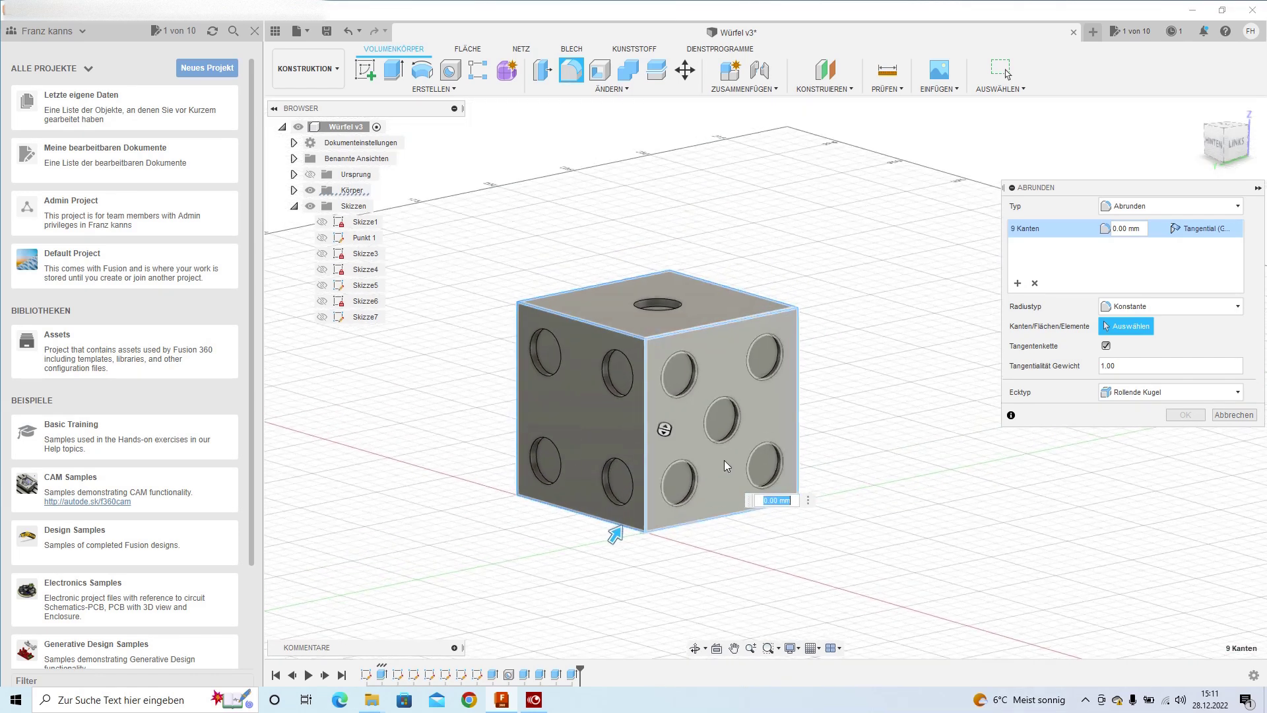
shift+middle_drag(664, 429, 761, 430)
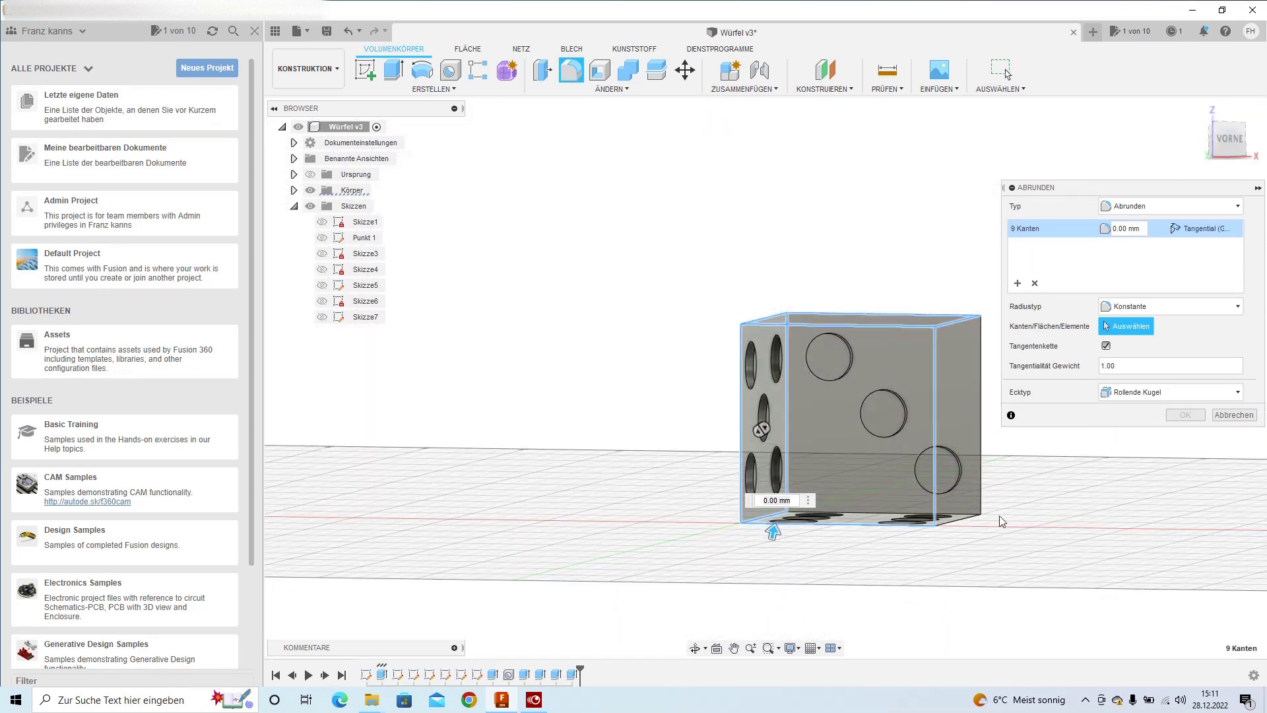
click(984, 472)
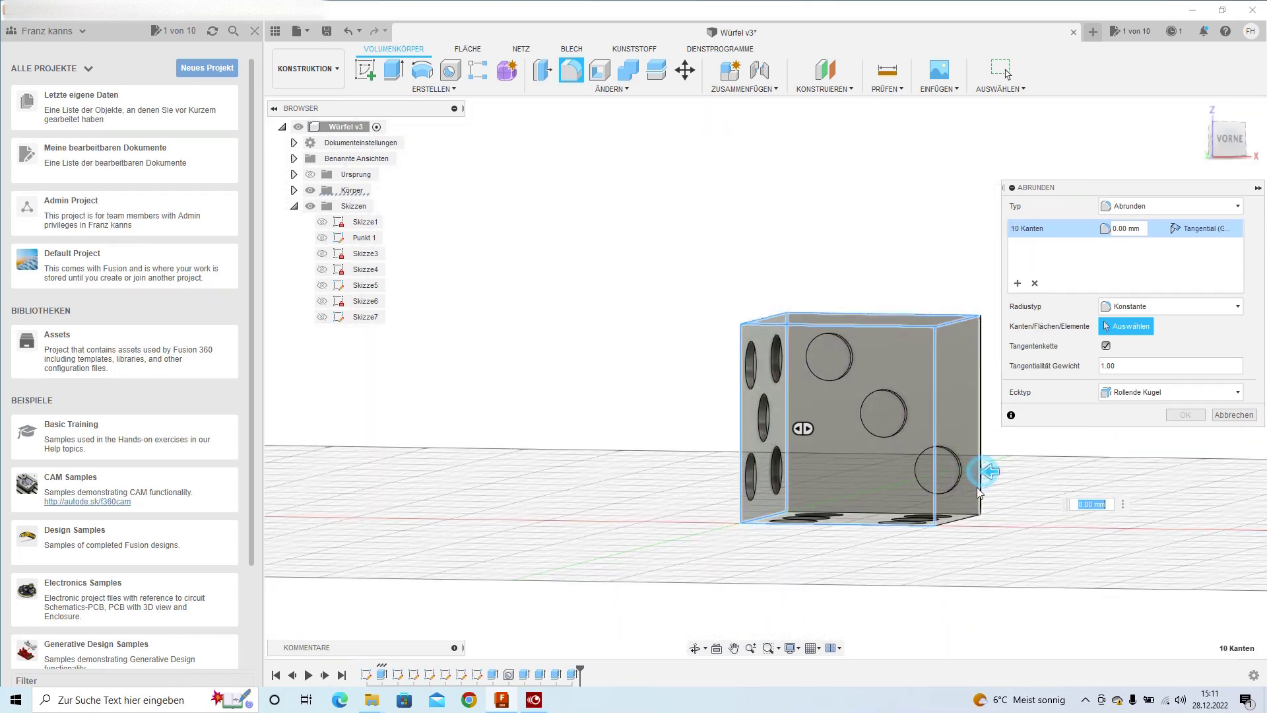
click(970, 523)
click(865, 519)
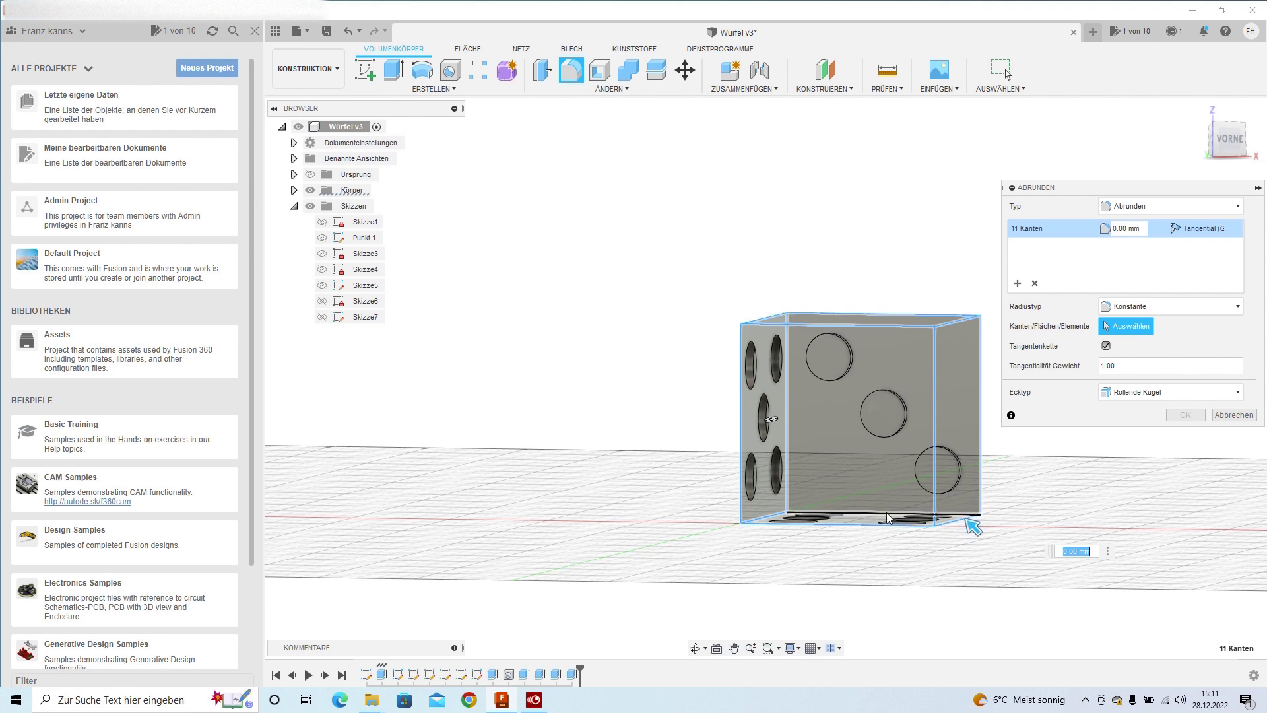
scroll(904, 487, down, 2)
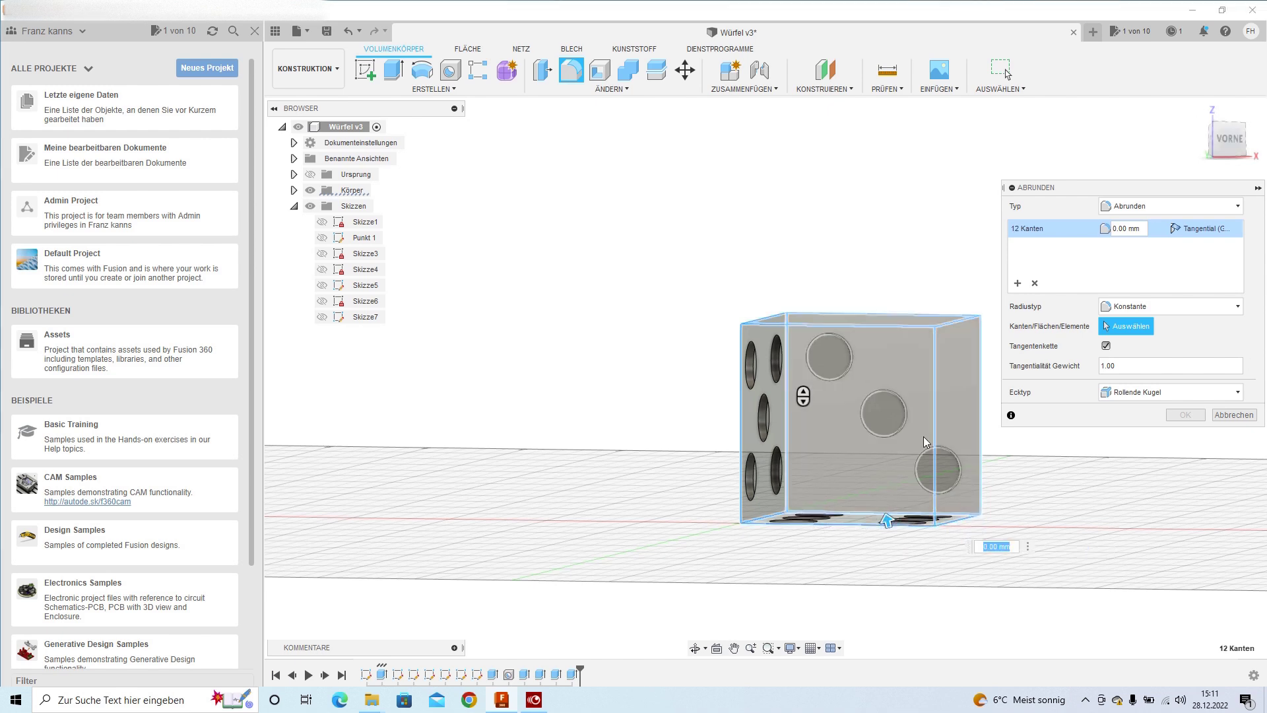
scroll(905, 487, up, 4)
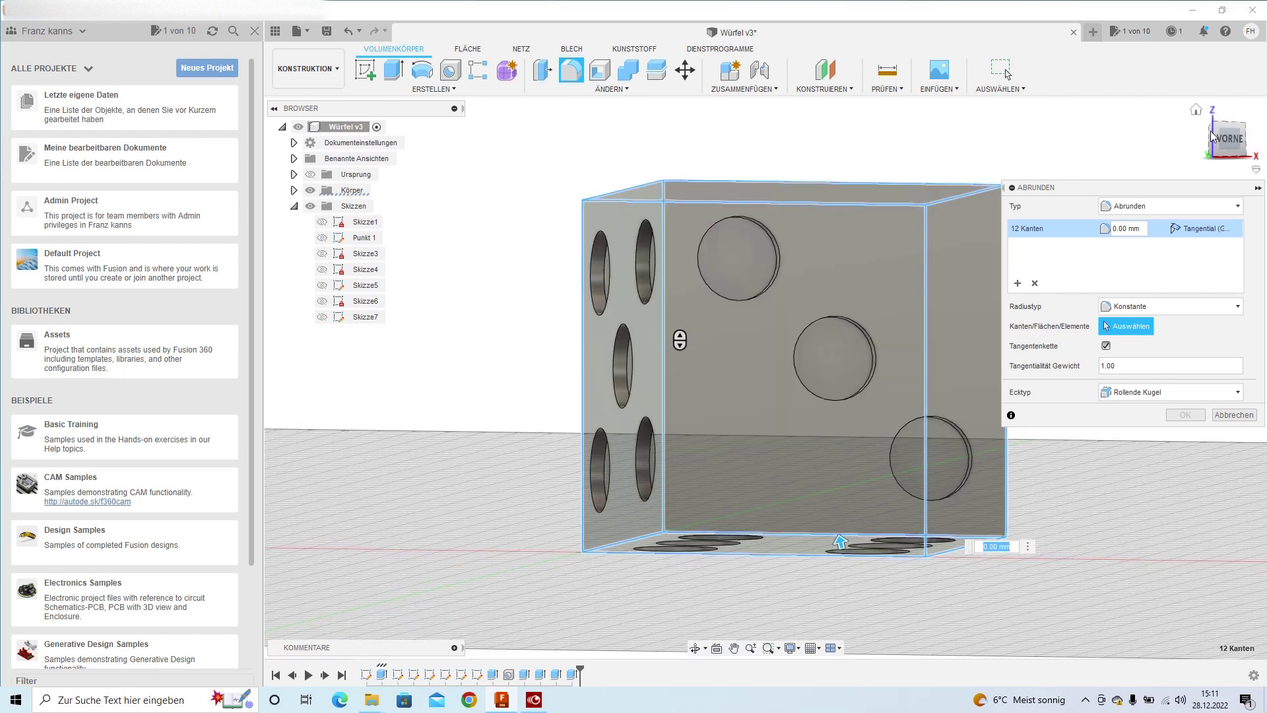
Step: Set the fillet radius to 3.00 mm for all twelve edges
click(1231, 145)
drag(1232, 145, 1217, 153)
shift+middle_drag(644, 344, 839, 328)
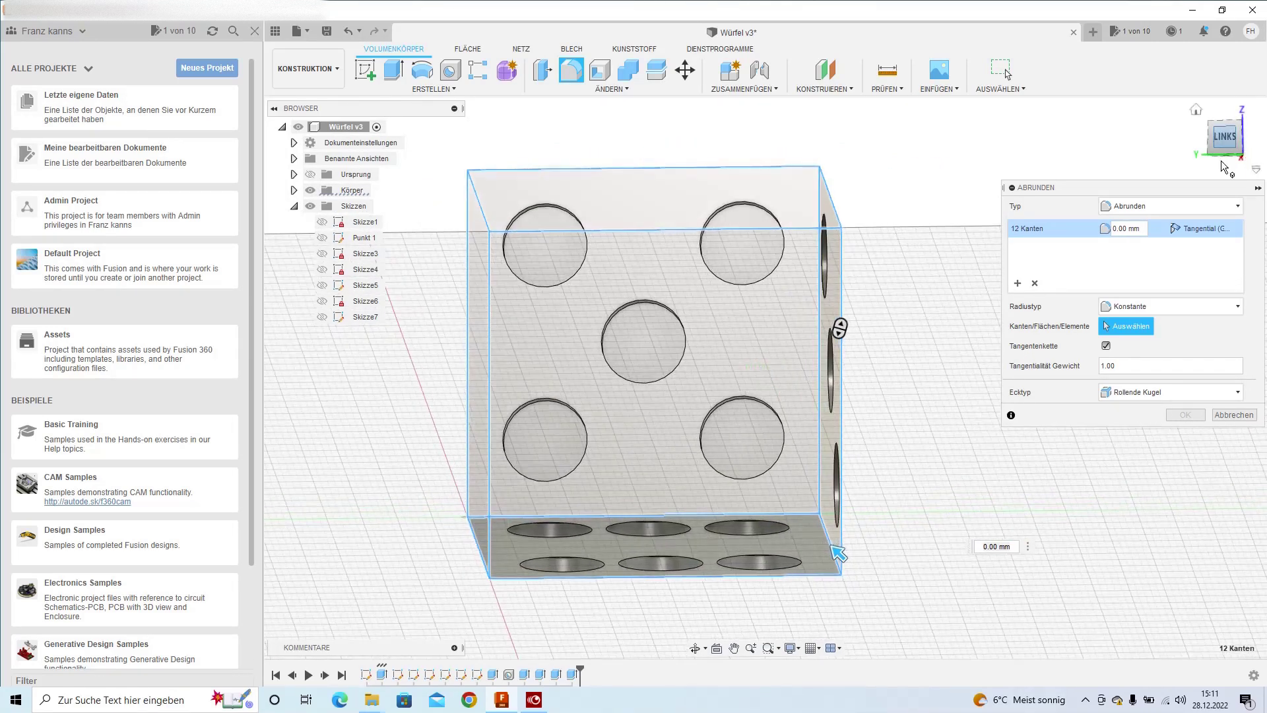
mouse_move(839, 555)
mouse_down()
mouse_move(830, 533)
mouse_move(838, 548)
mouse_up()
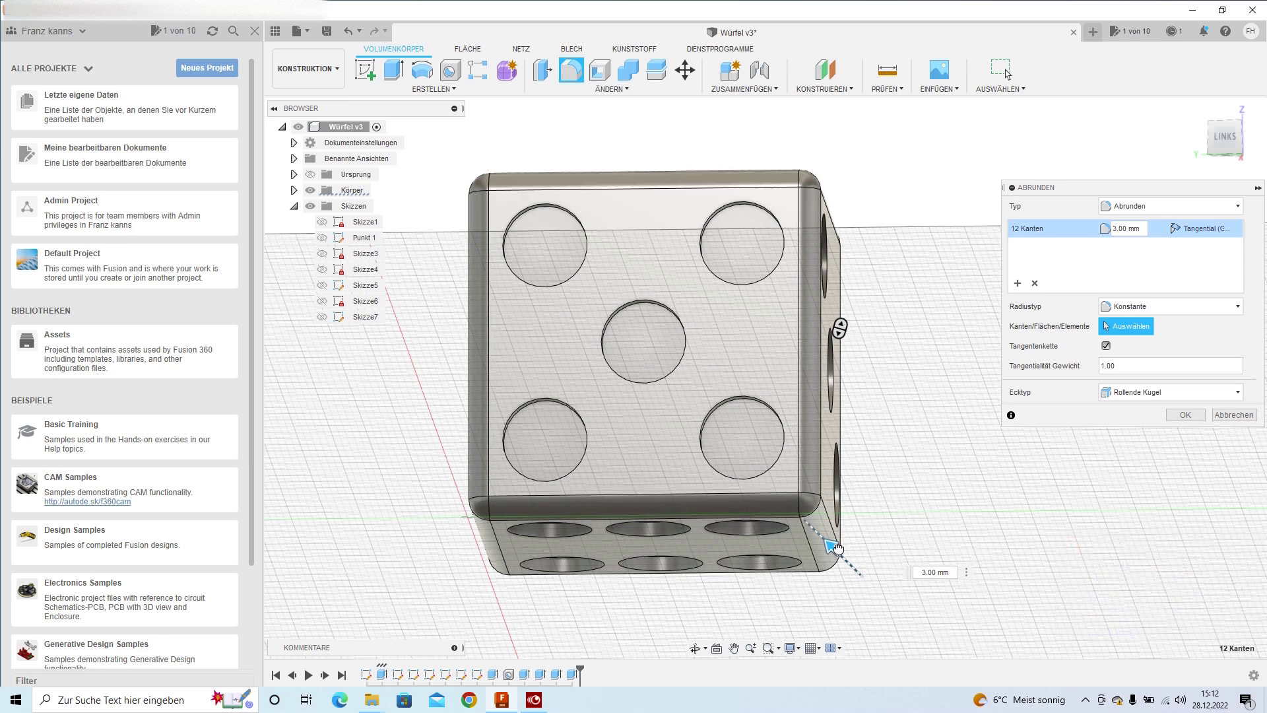
Step: Check the 3.00 mm radius value and return to a corner view of the die
click(929, 573)
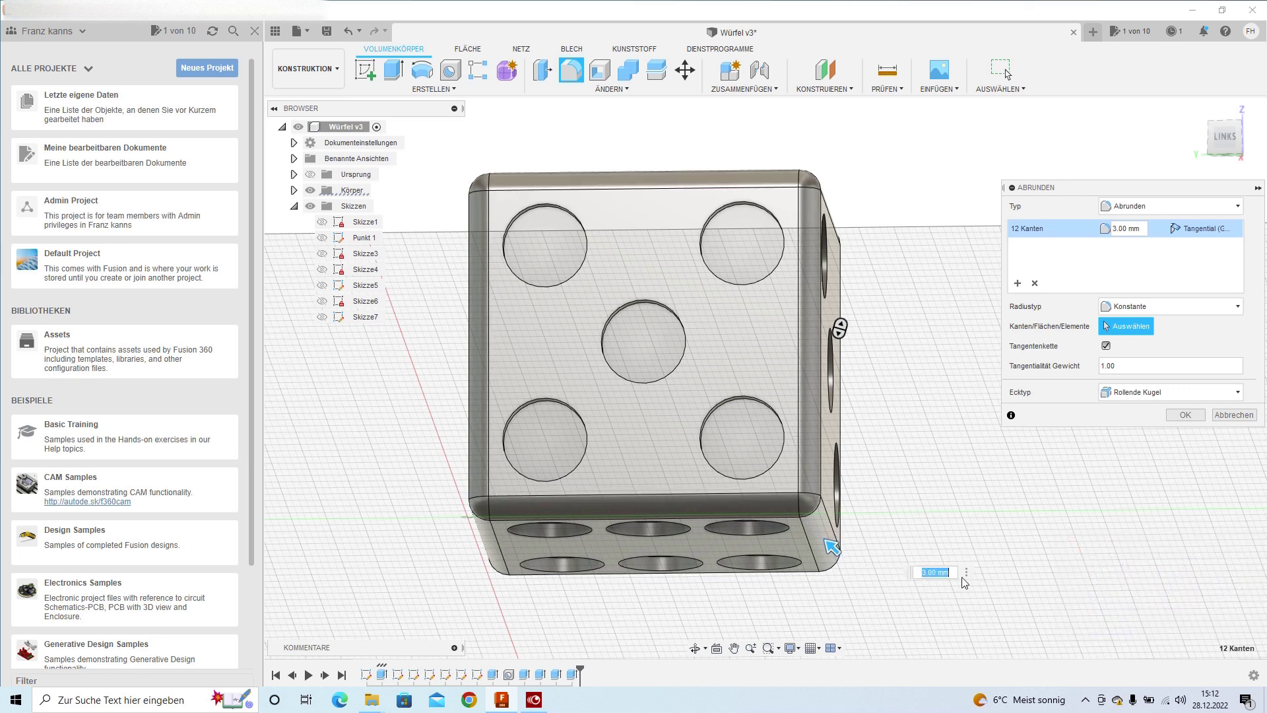
click(1243, 122)
scroll(752, 305, up, 6)
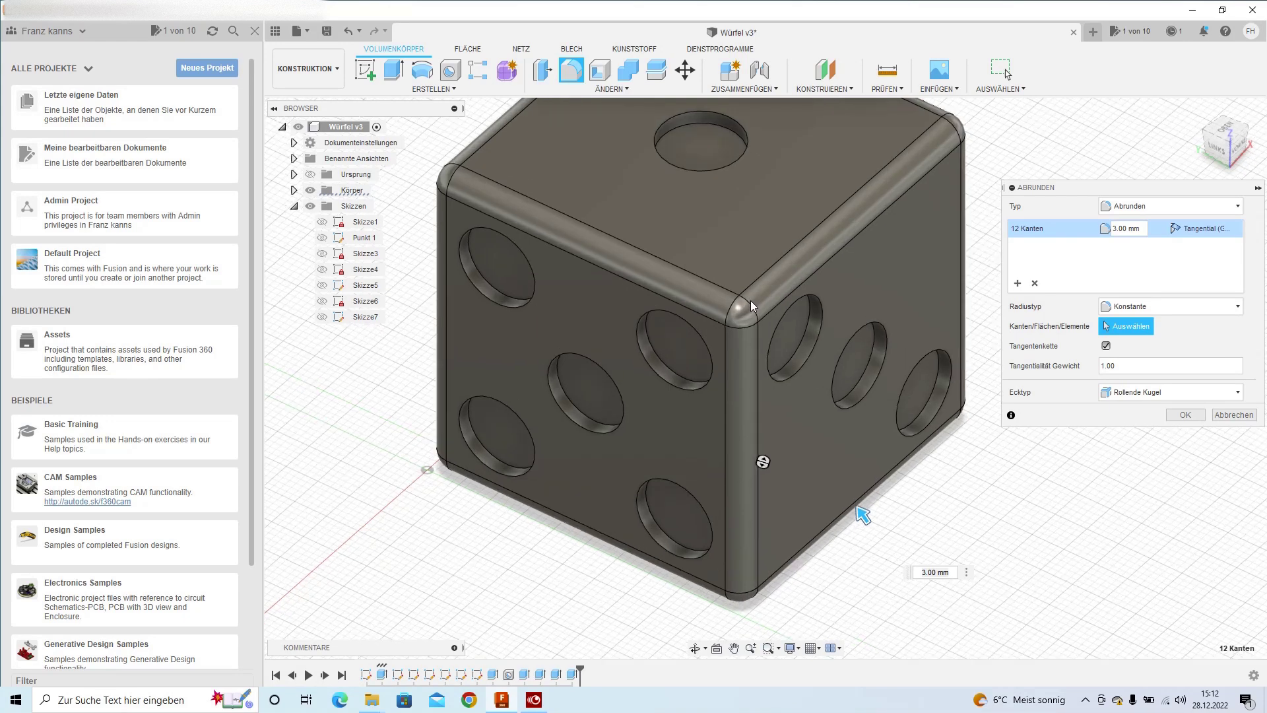
scroll(750, 301, up, 4)
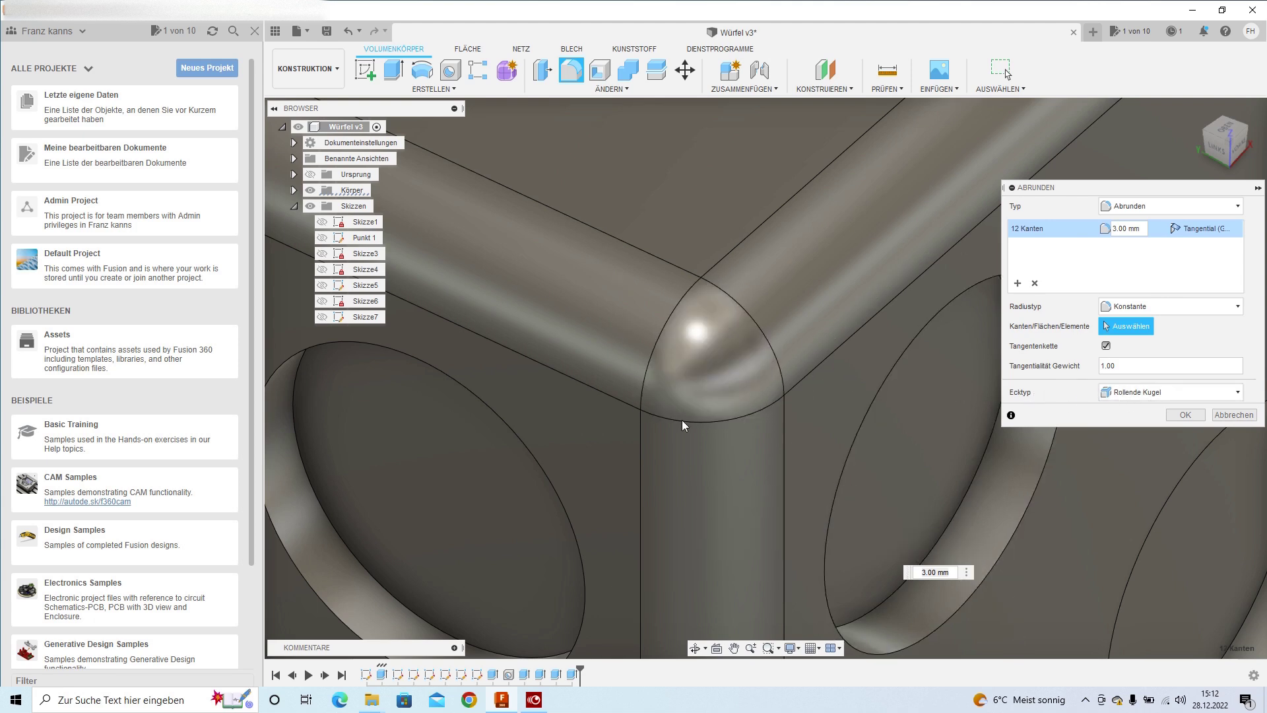
Step: Set the fillet corner type to Versatz and apply the 3 mm fillet to all 12 edges
click(1172, 392)
click(1135, 419)
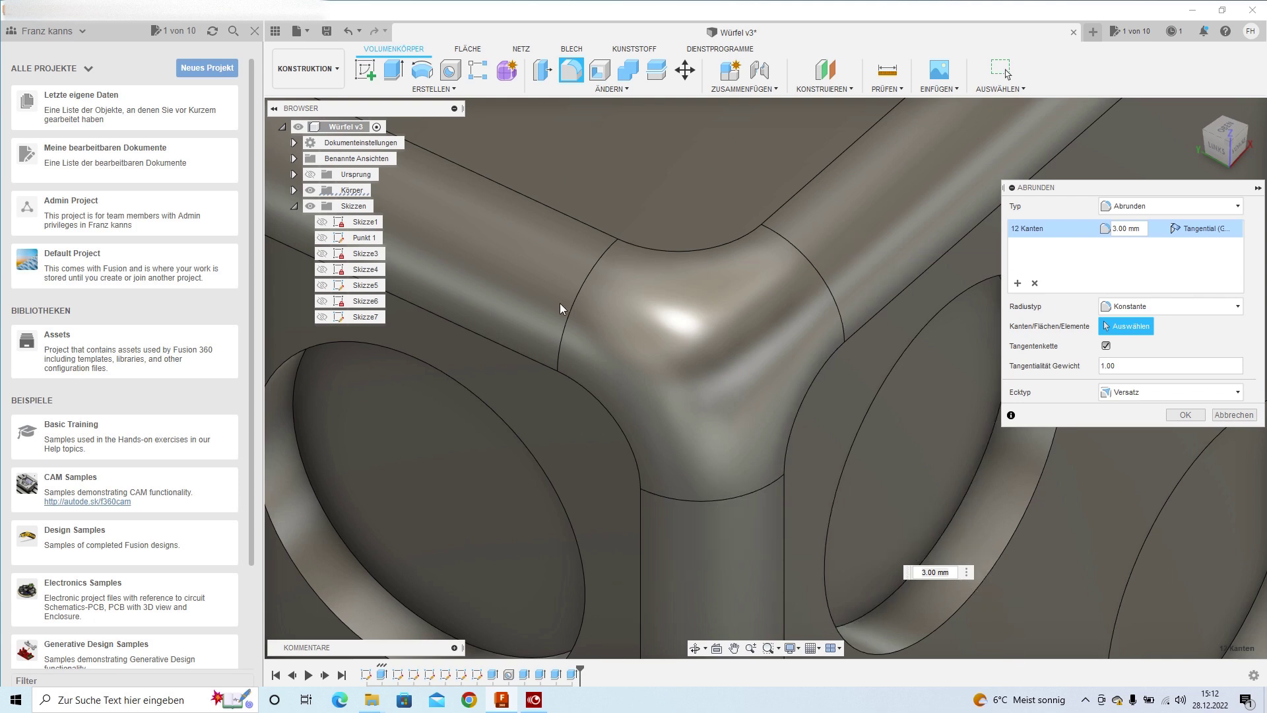
scroll(736, 401, down, 2)
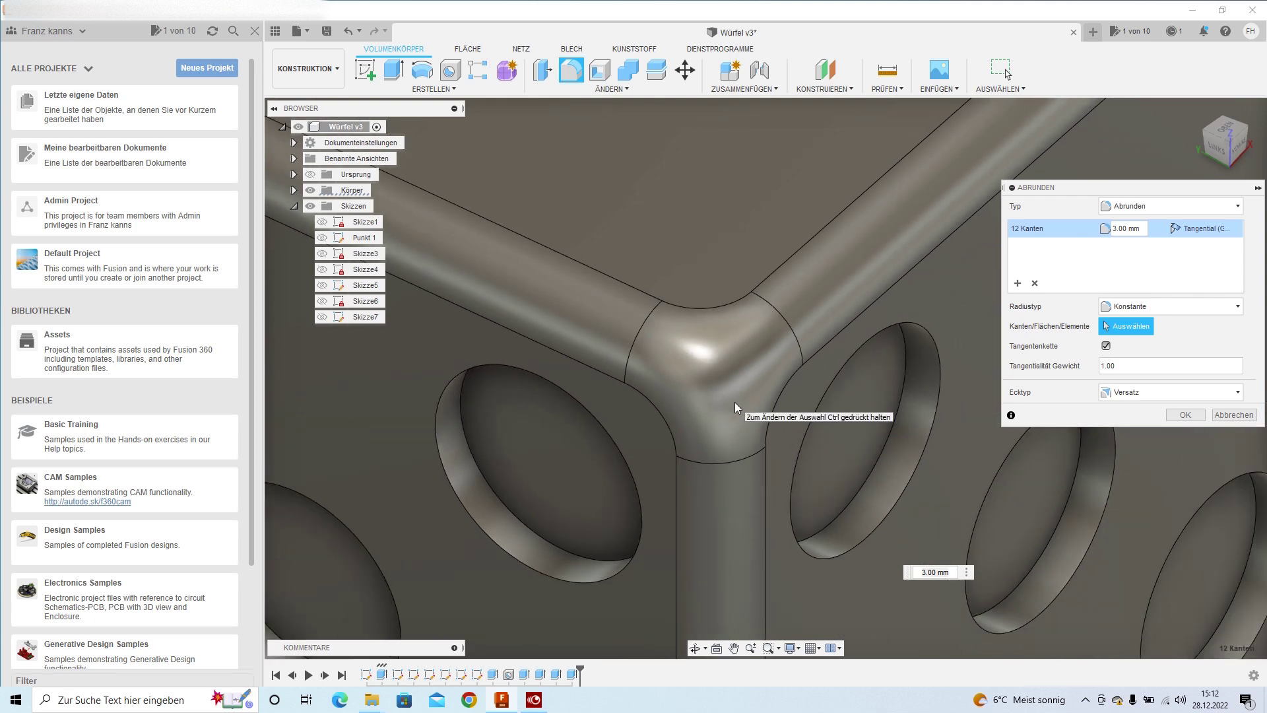
click(1170, 391)
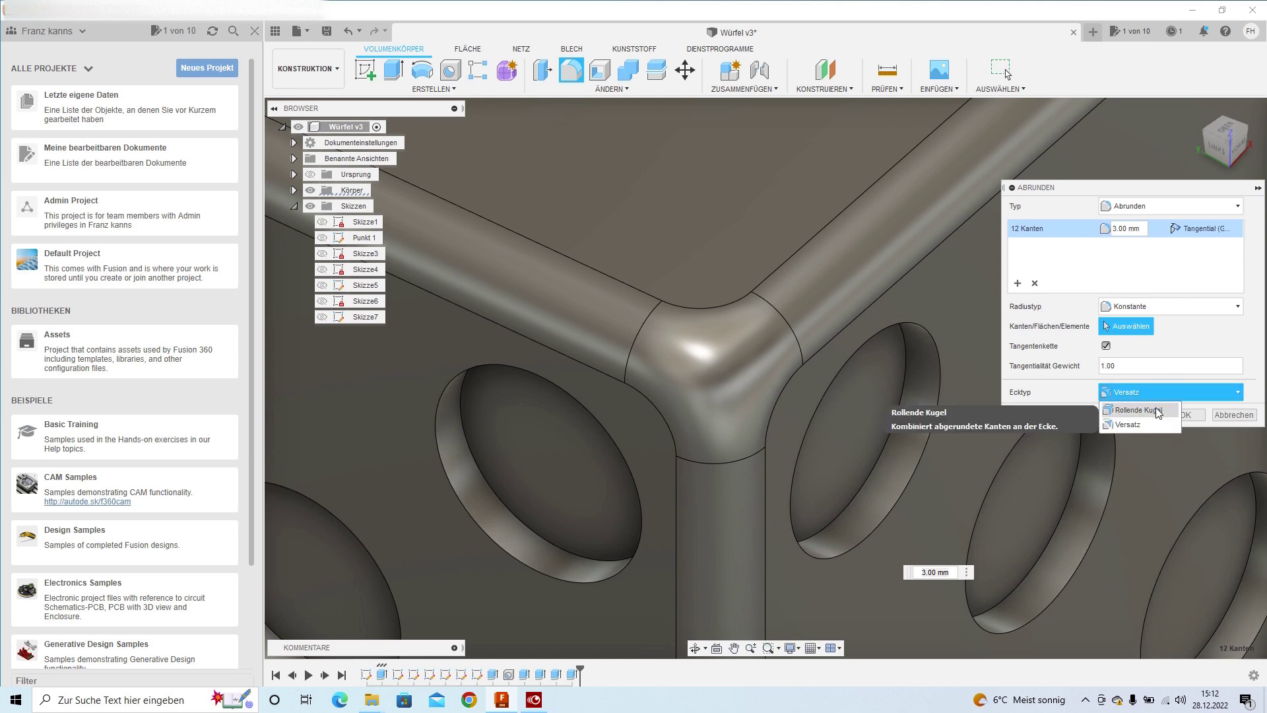
click(1139, 409)
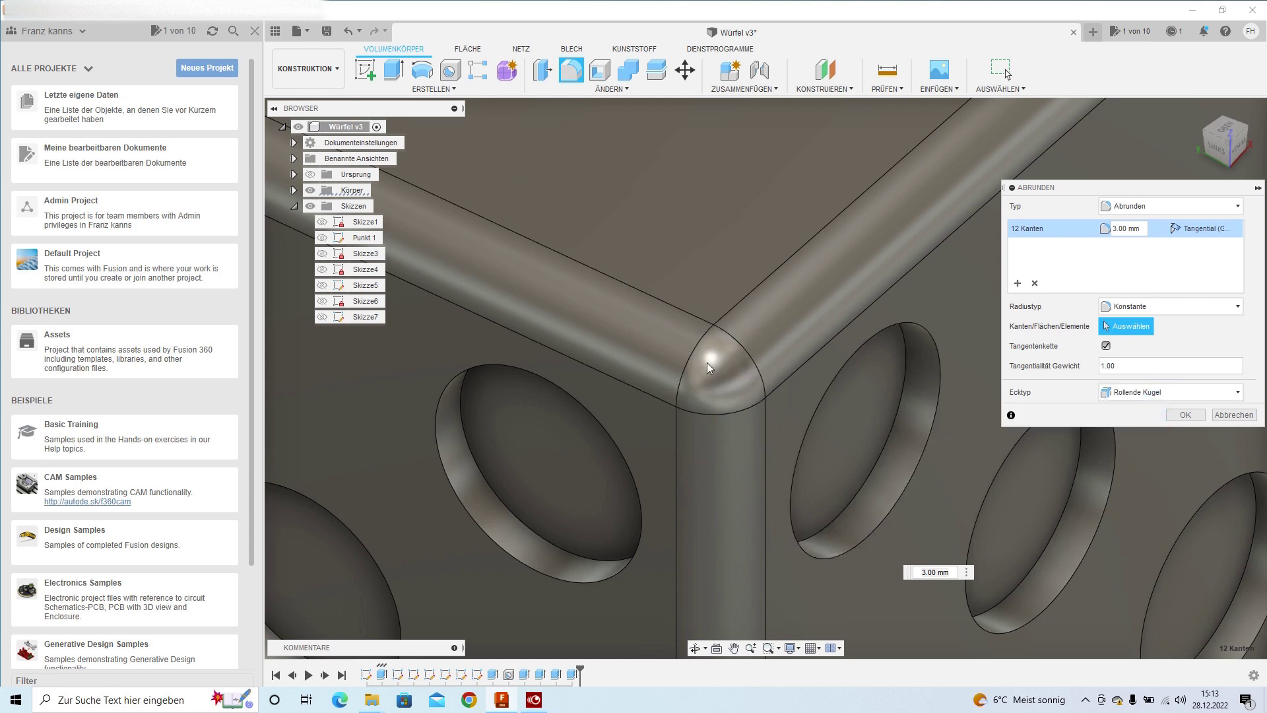
click(1197, 394)
click(1122, 417)
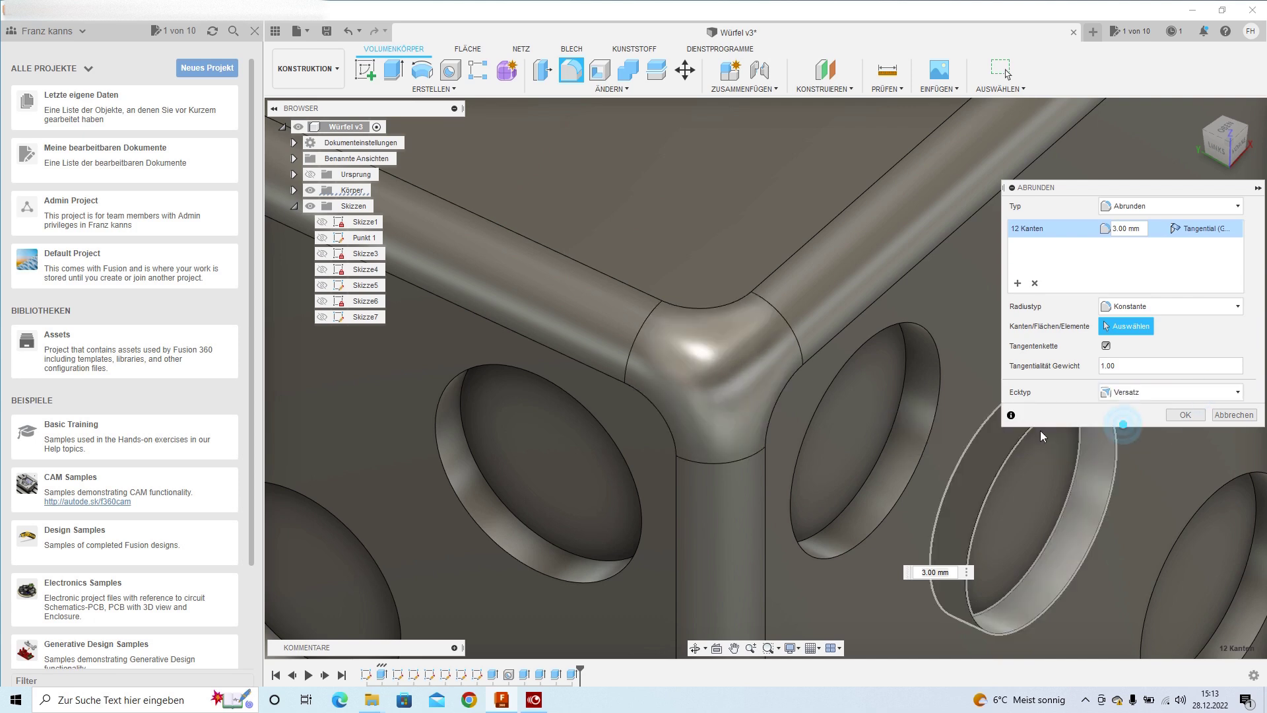
scroll(716, 432, down, 6)
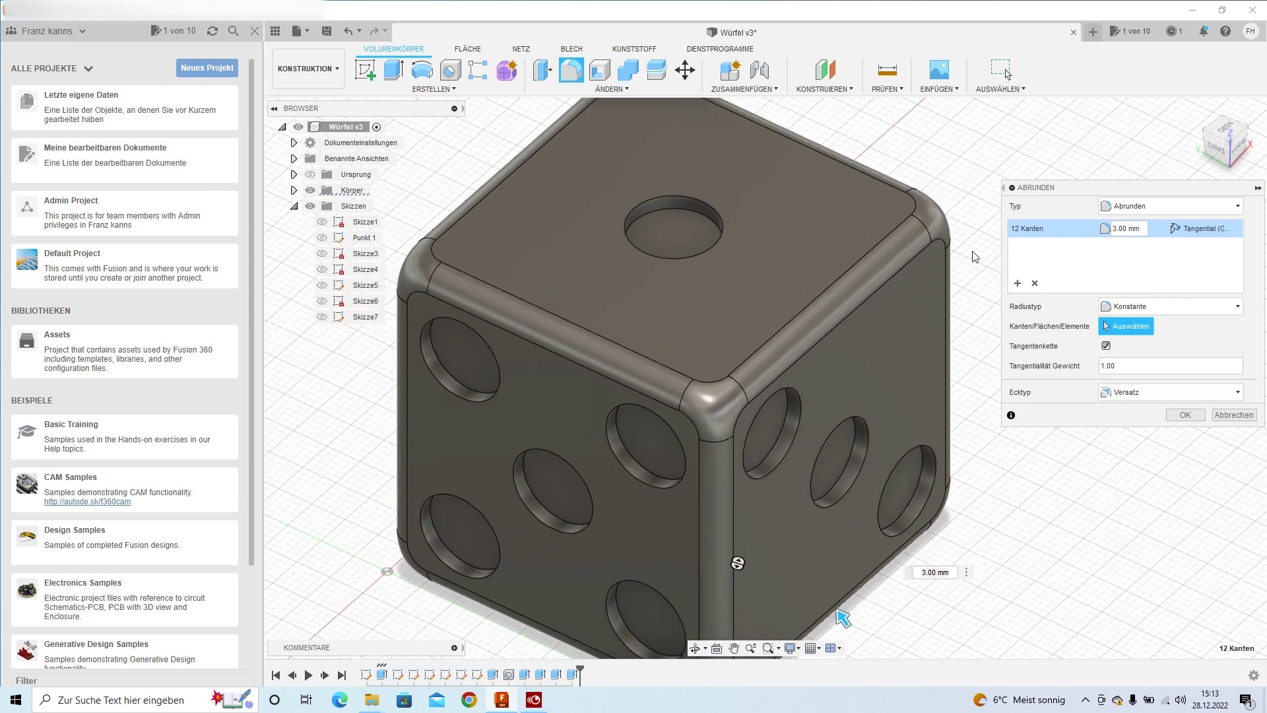
click(1185, 415)
shift+middle_drag(858, 429, 627, 310)
Step: Save the filleted die design as version Würfel v4
click(1207, 140)
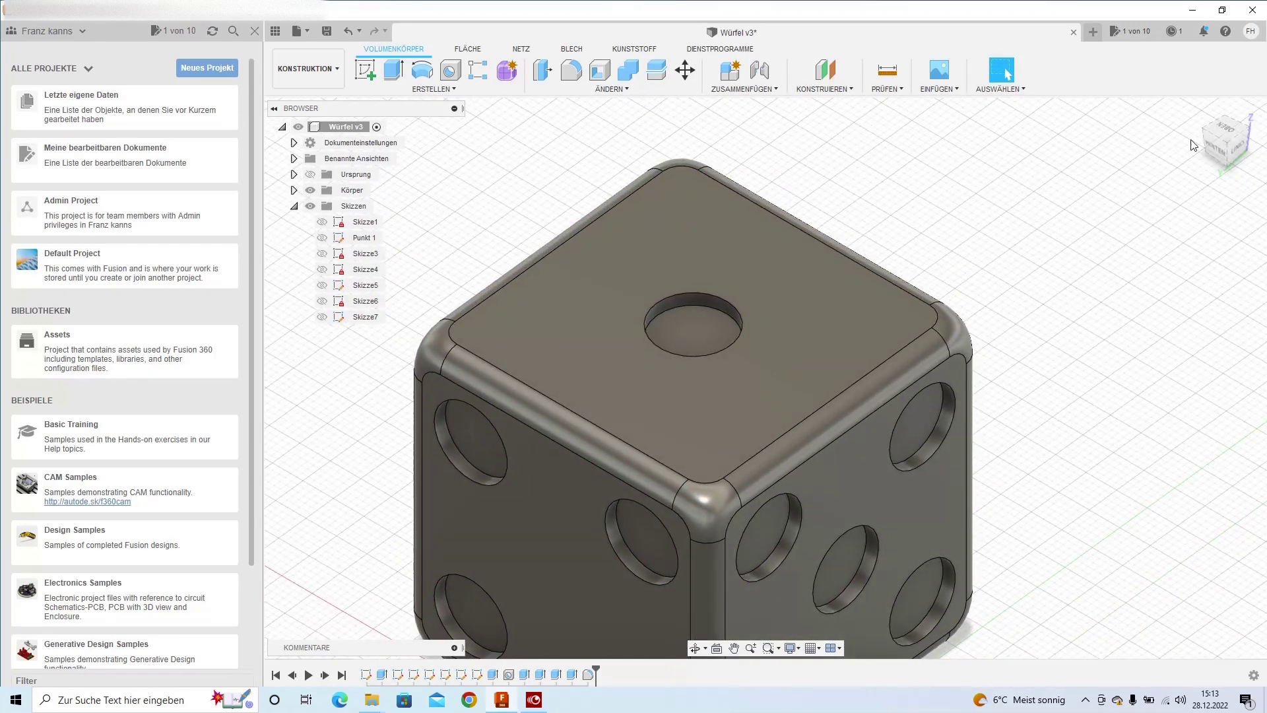
click(326, 31)
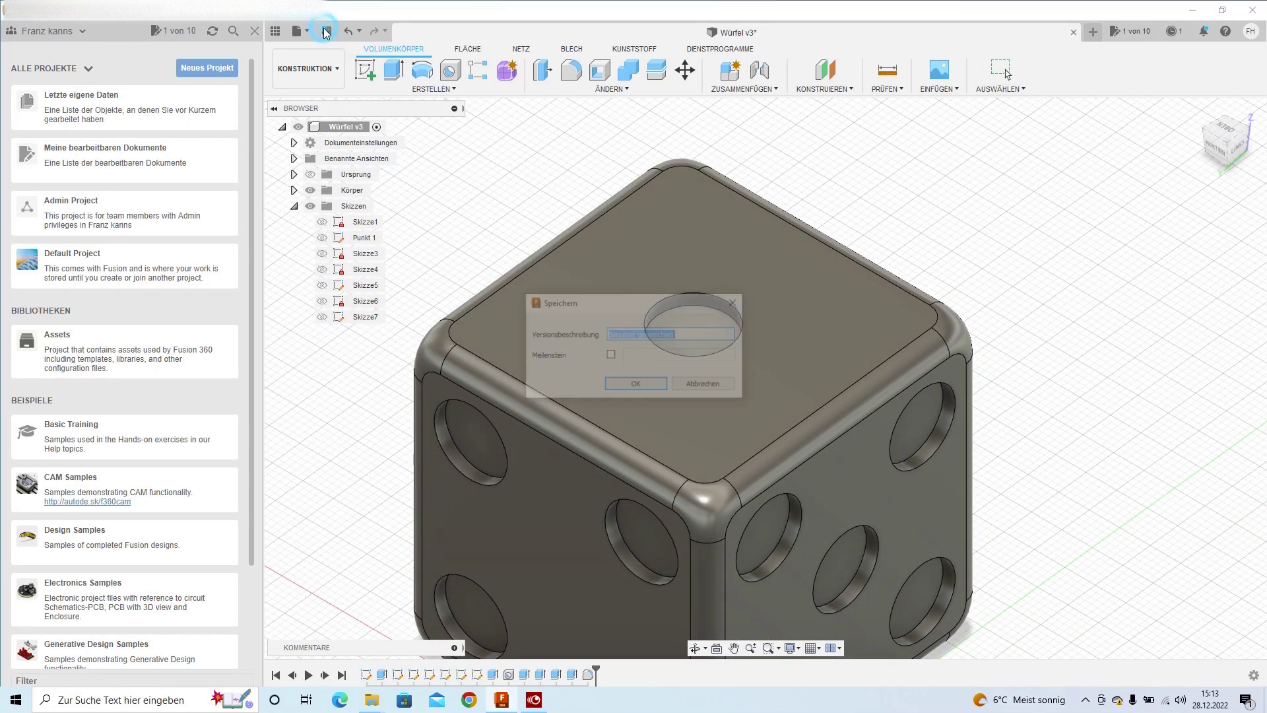
click(647, 387)
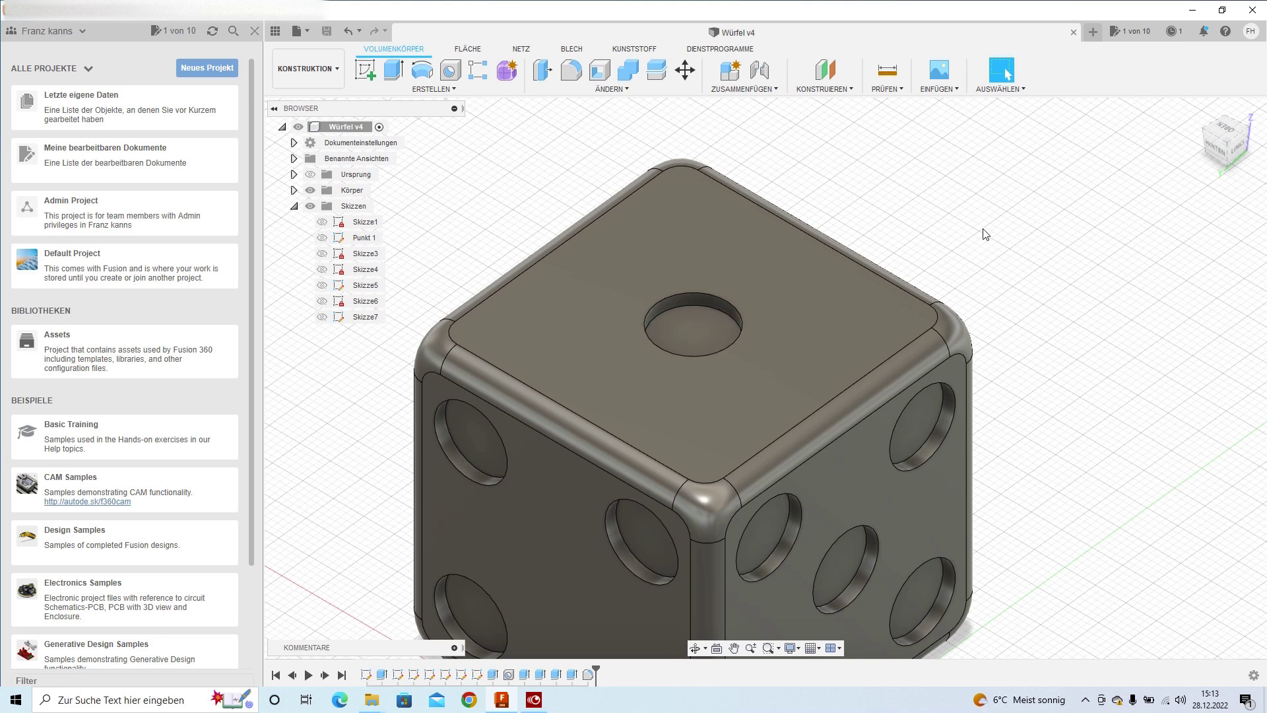
scroll(968, 241, up, 2)
scroll(968, 239, down, 3)
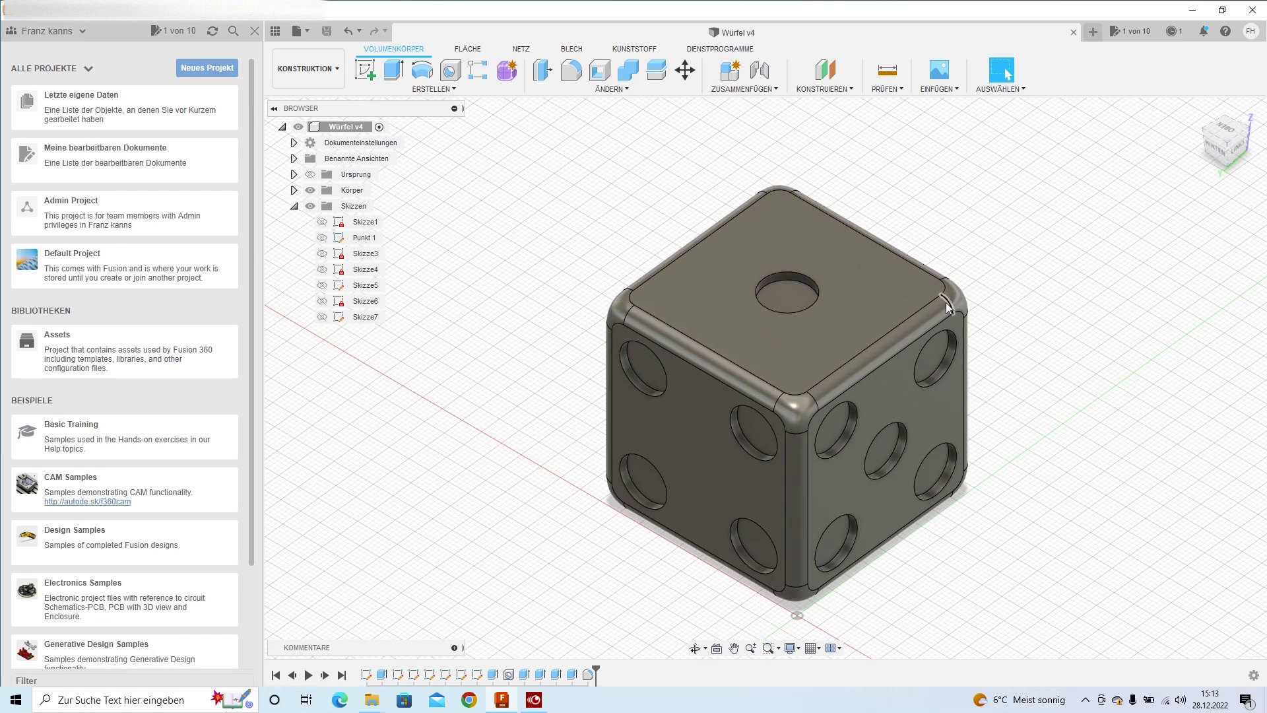
Step: Export the design as STL-Dateien (*.stl), producing Würfel v4.stl in Downloads
click(308, 32)
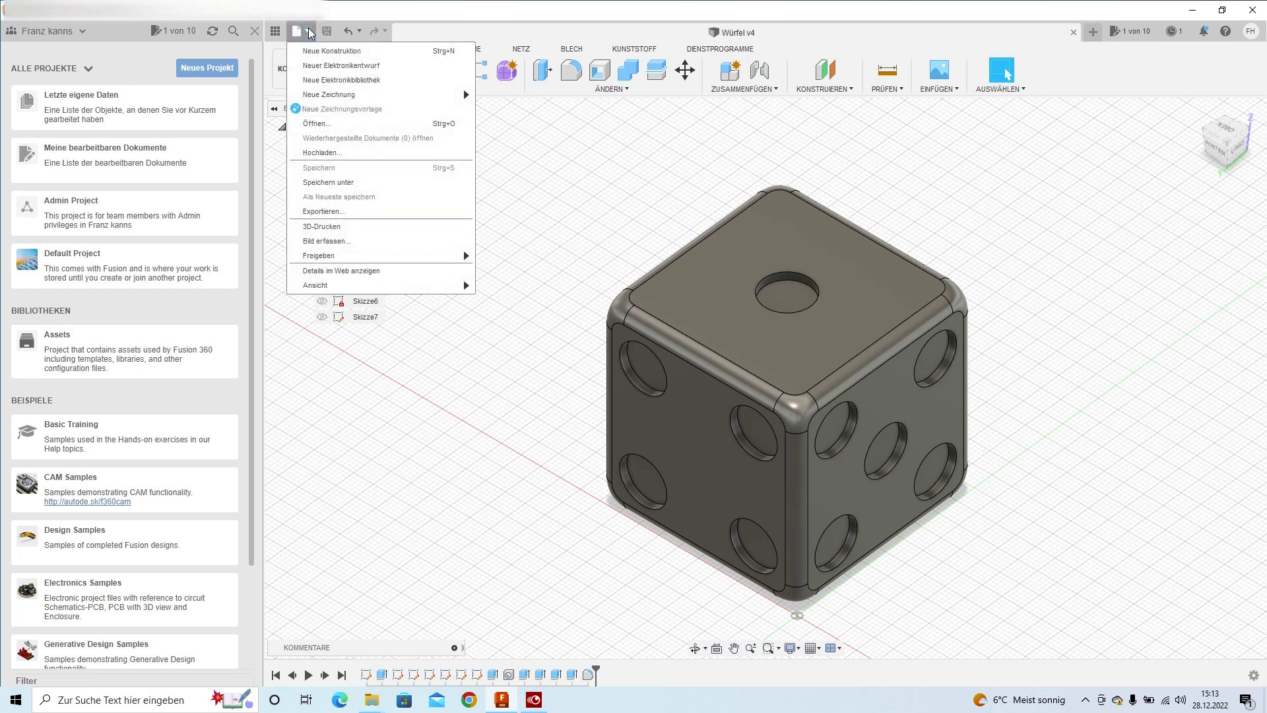
click(338, 212)
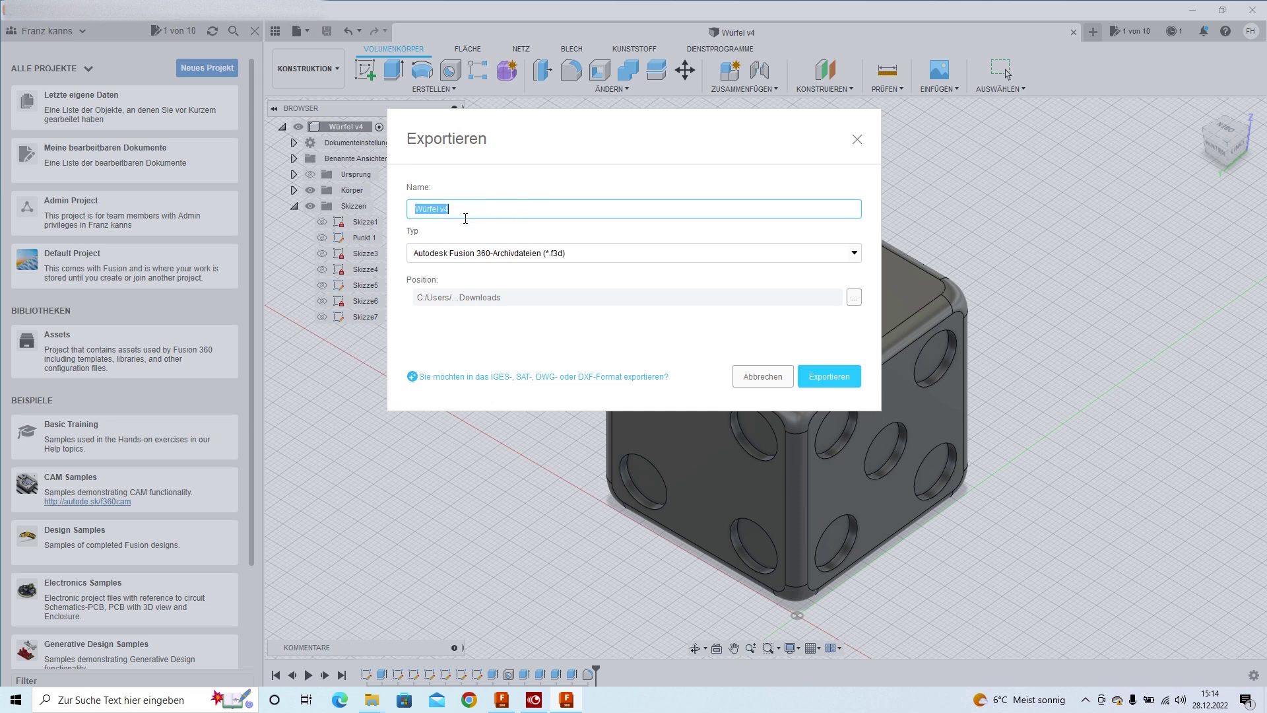
click(639, 254)
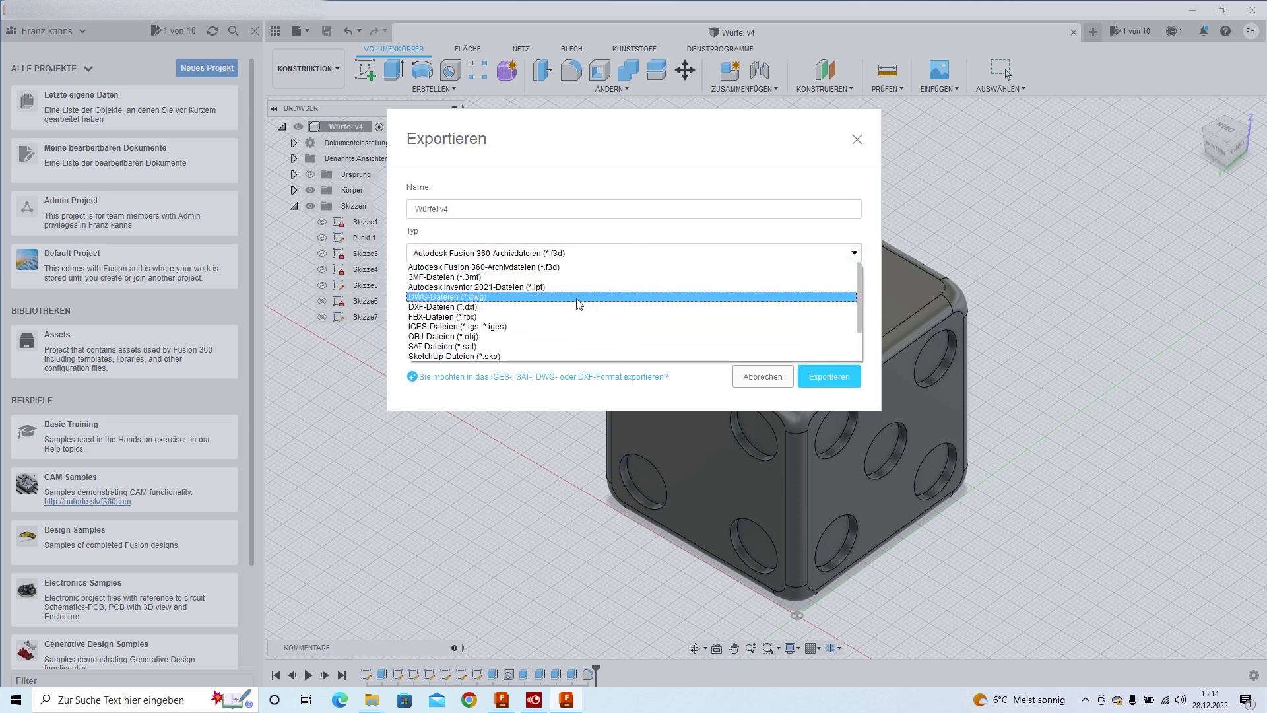
scroll(578, 303, down, 2)
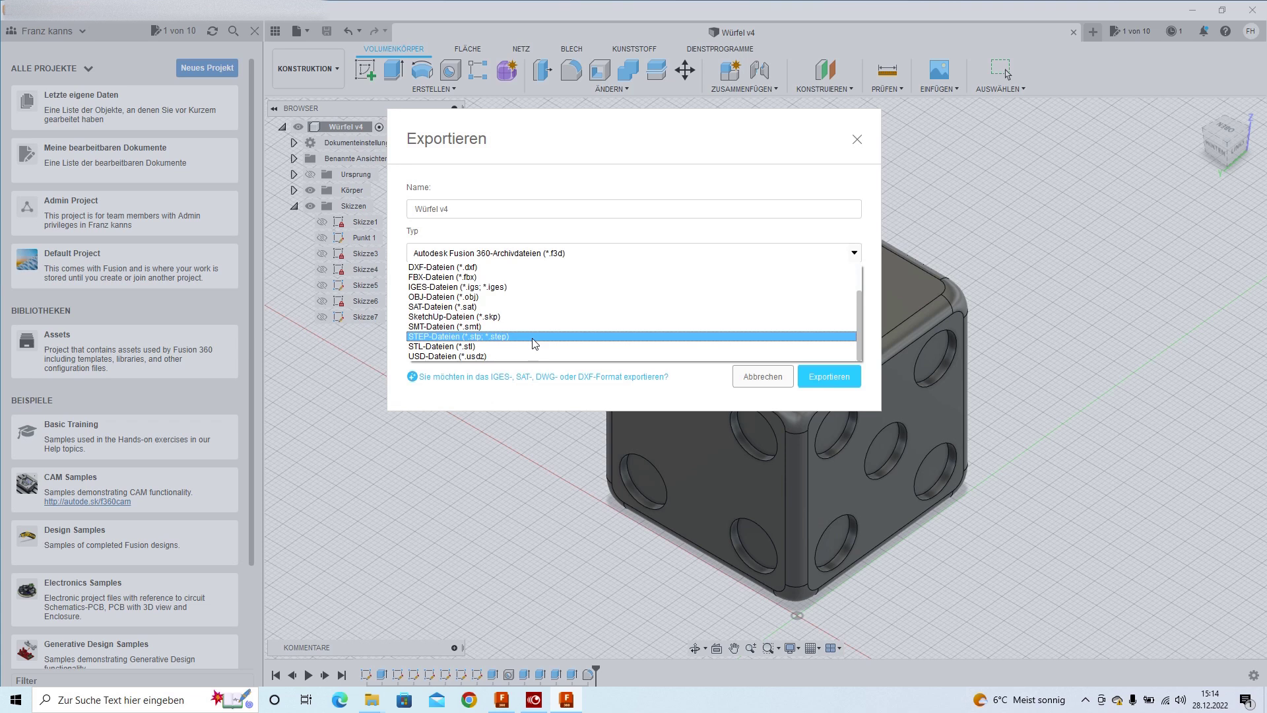
click(440, 347)
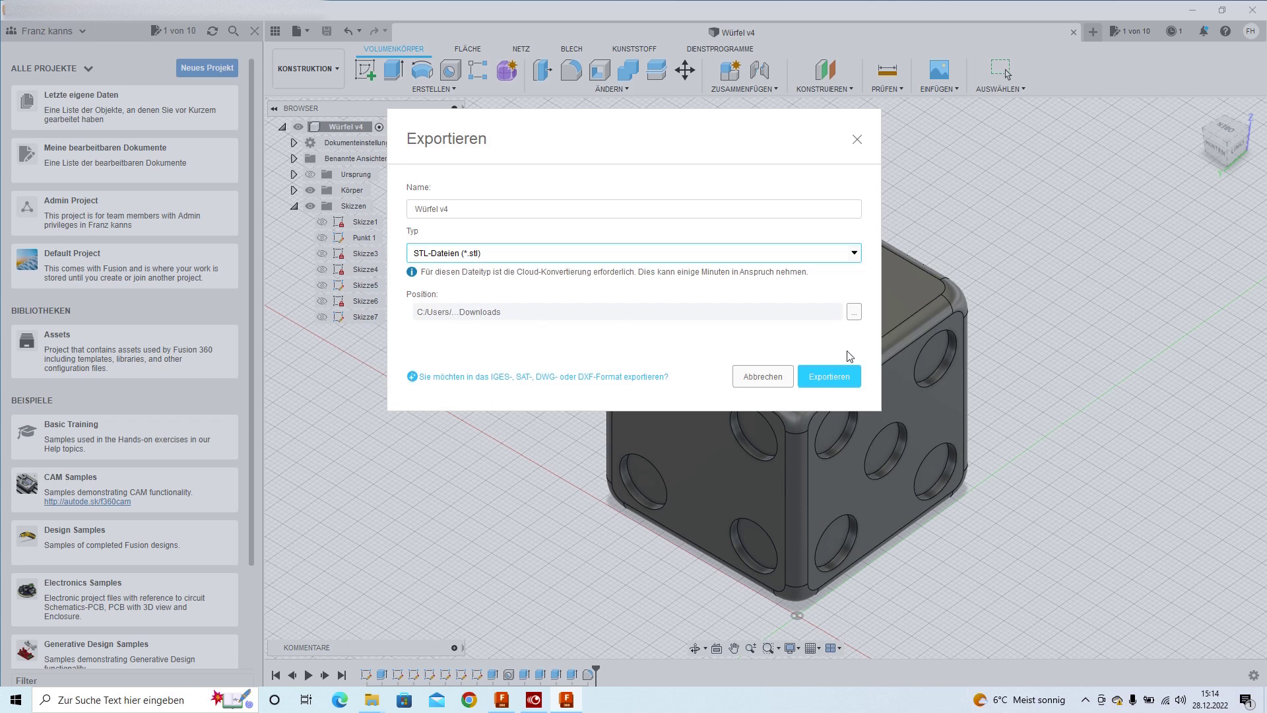
click(829, 377)
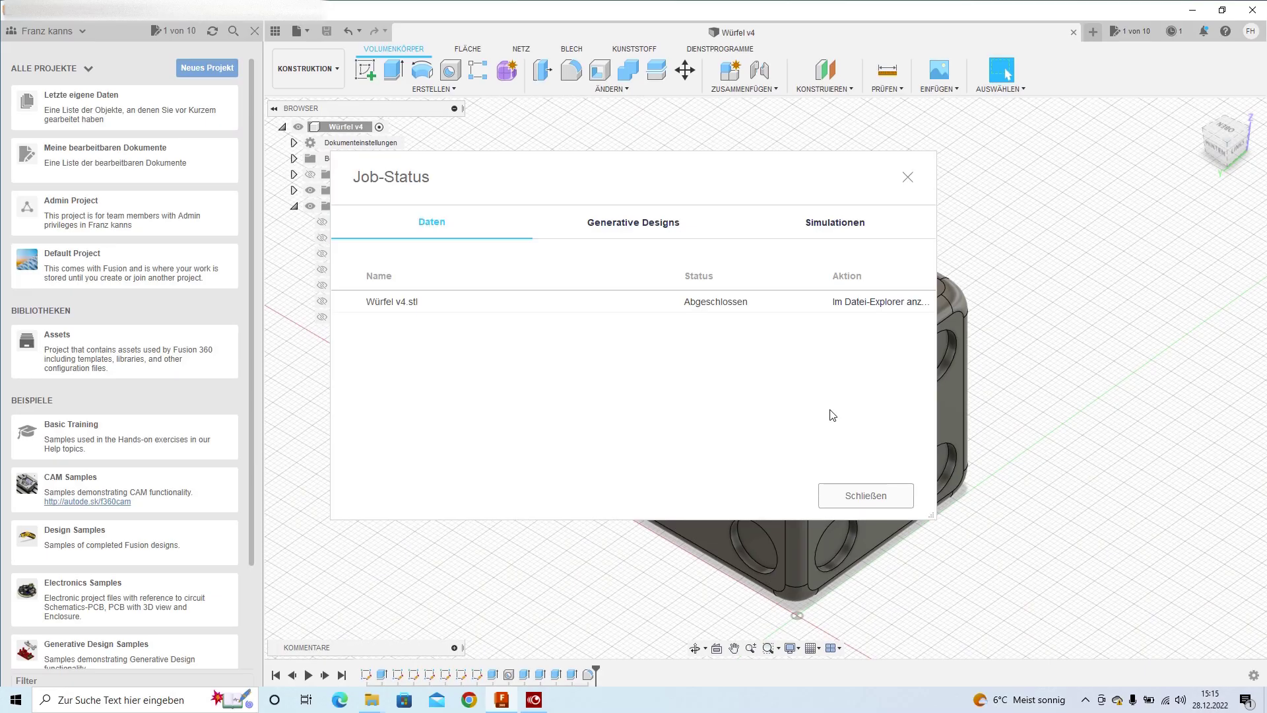
Step: Show Würfel v4.stl in Downloads and open it in Ultimaker Cura
click(866, 303)
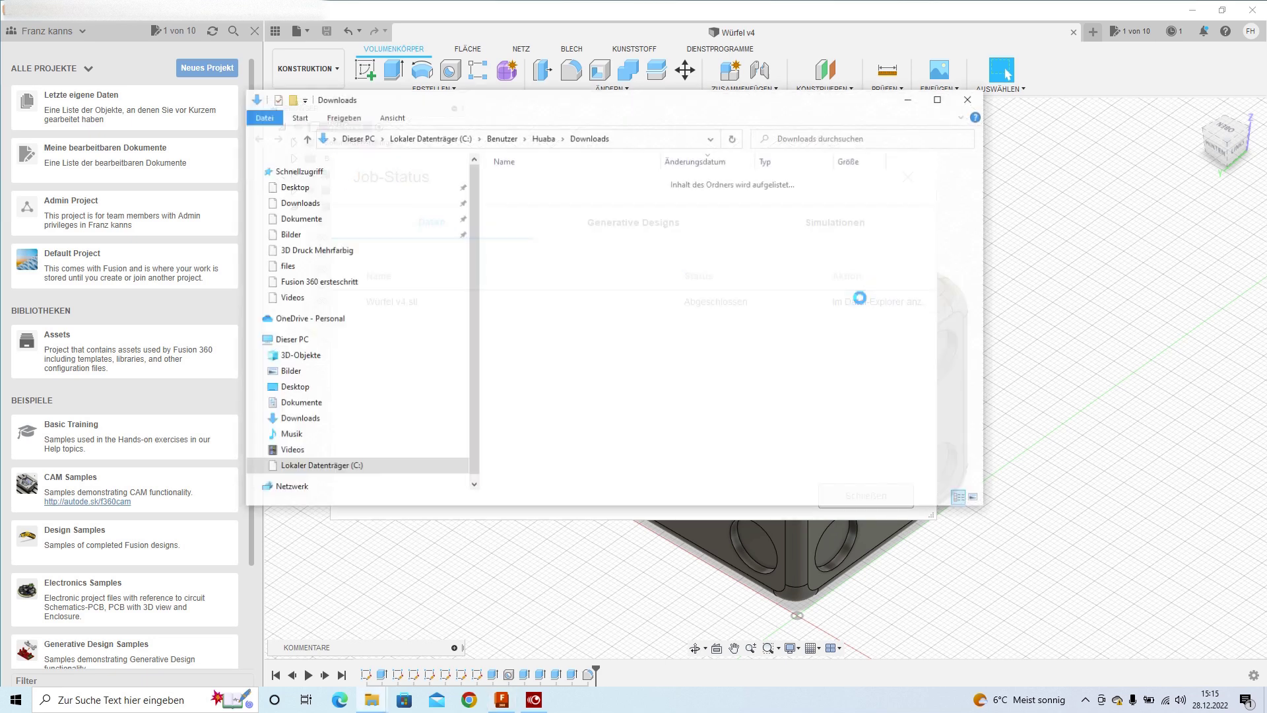
double_click(531, 200)
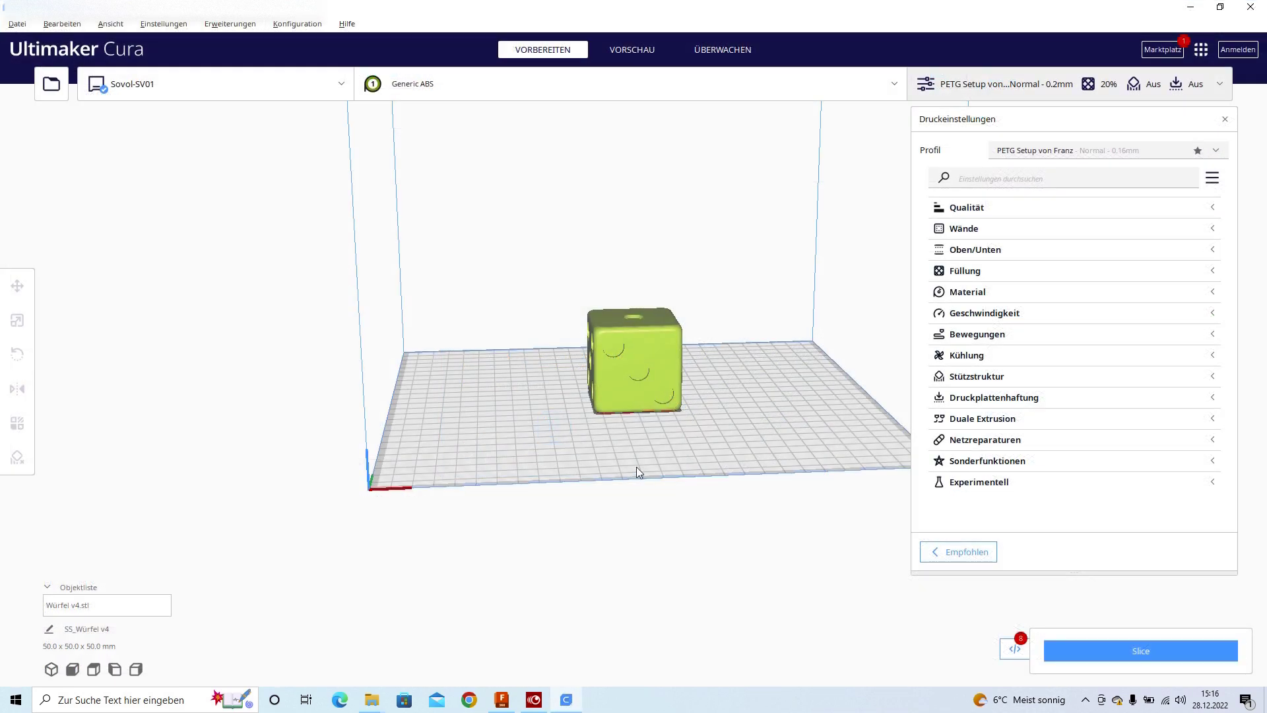
Step: Orbit and zoom Cura's view to inspect the 50 mm die on the build plate
click(644, 445)
right_drag(581, 477, 735, 455)
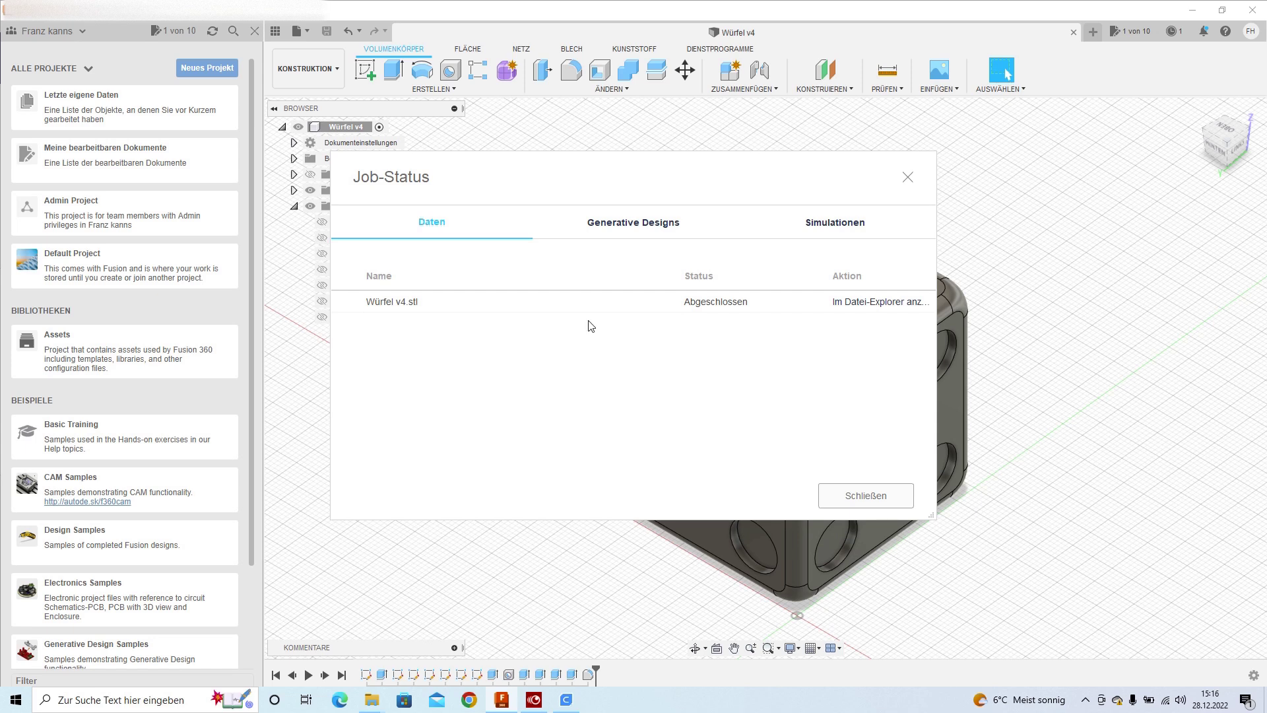
Step: Close Job-Status and create a new empty design
click(881, 491)
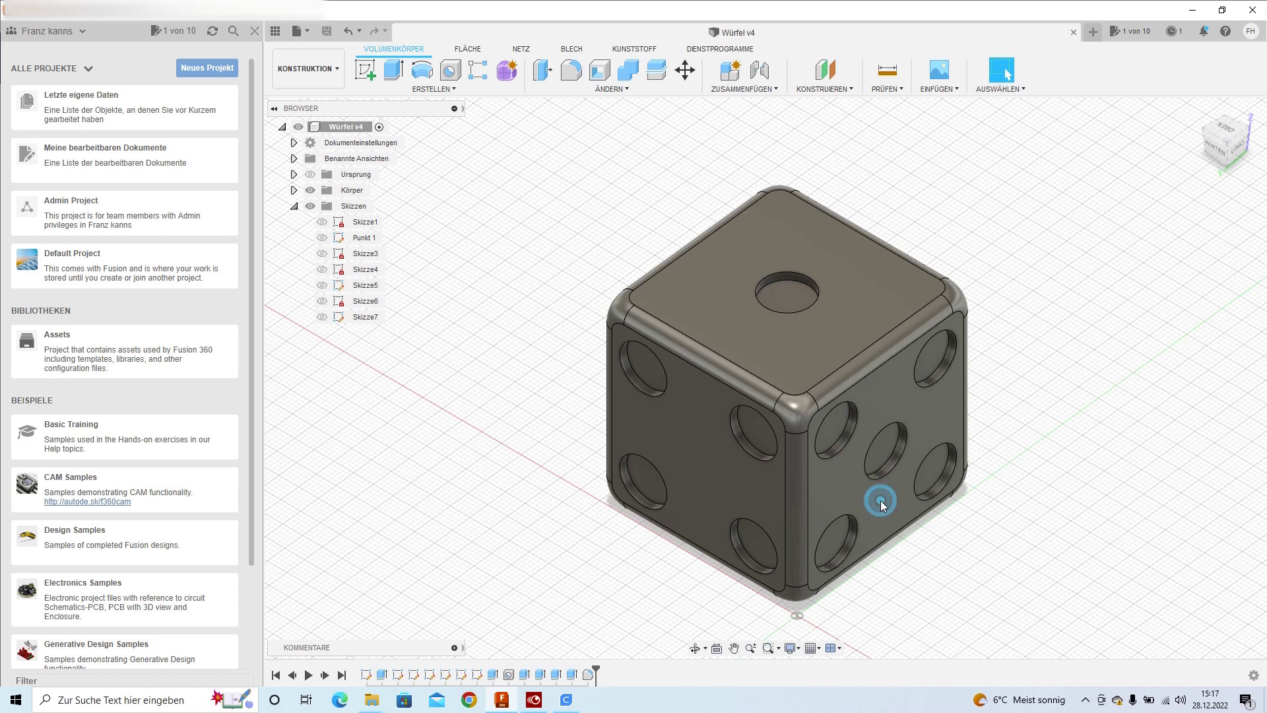
click(301, 31)
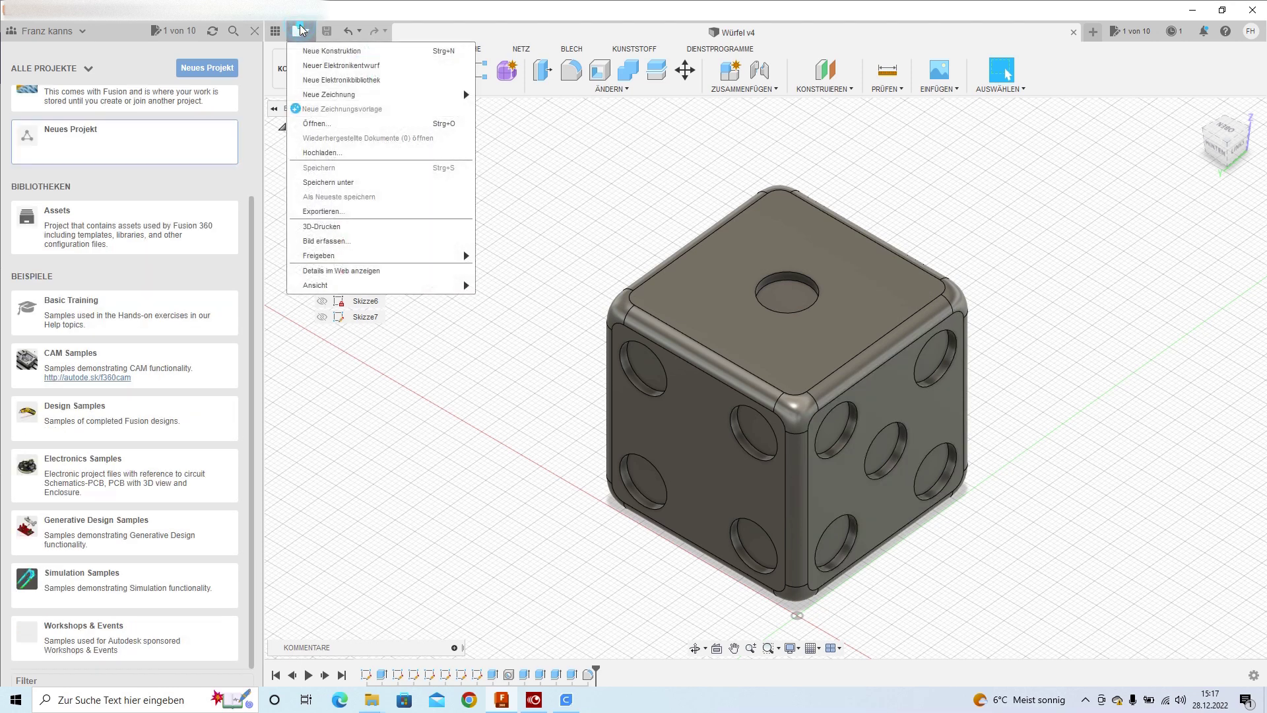
click(331, 51)
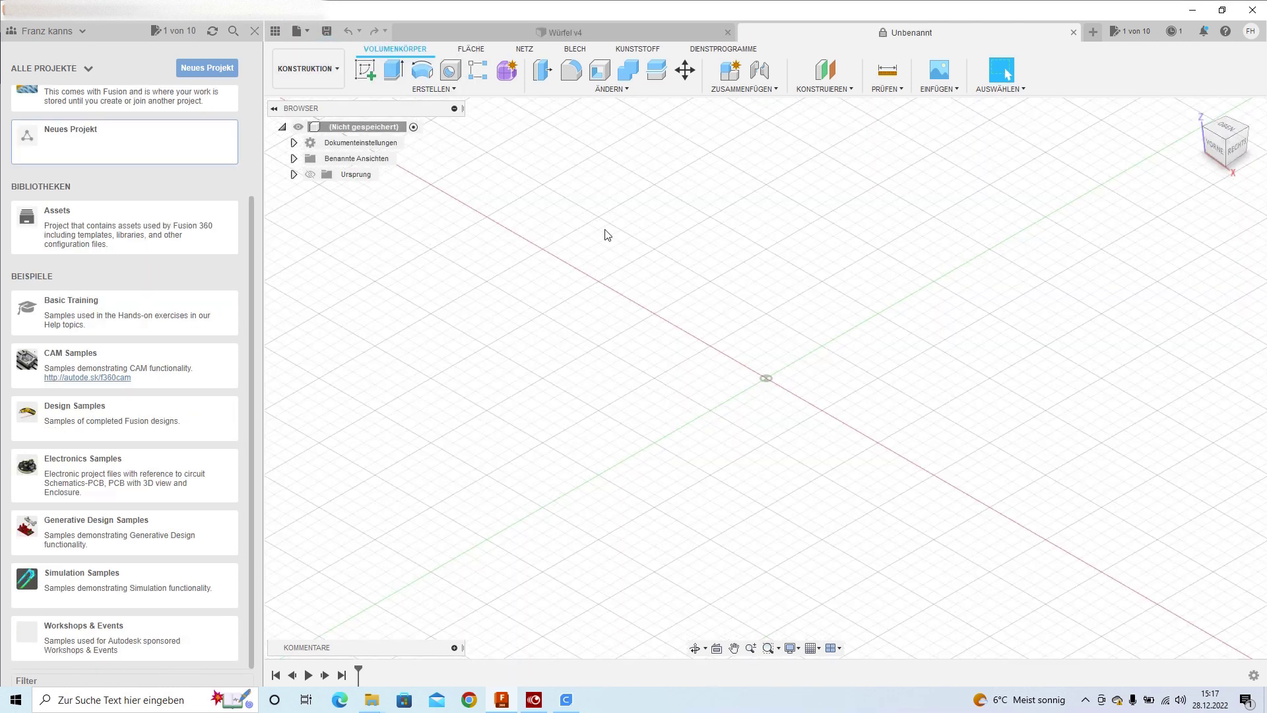
Step: Save the new design under the name Test 2
click(326, 31)
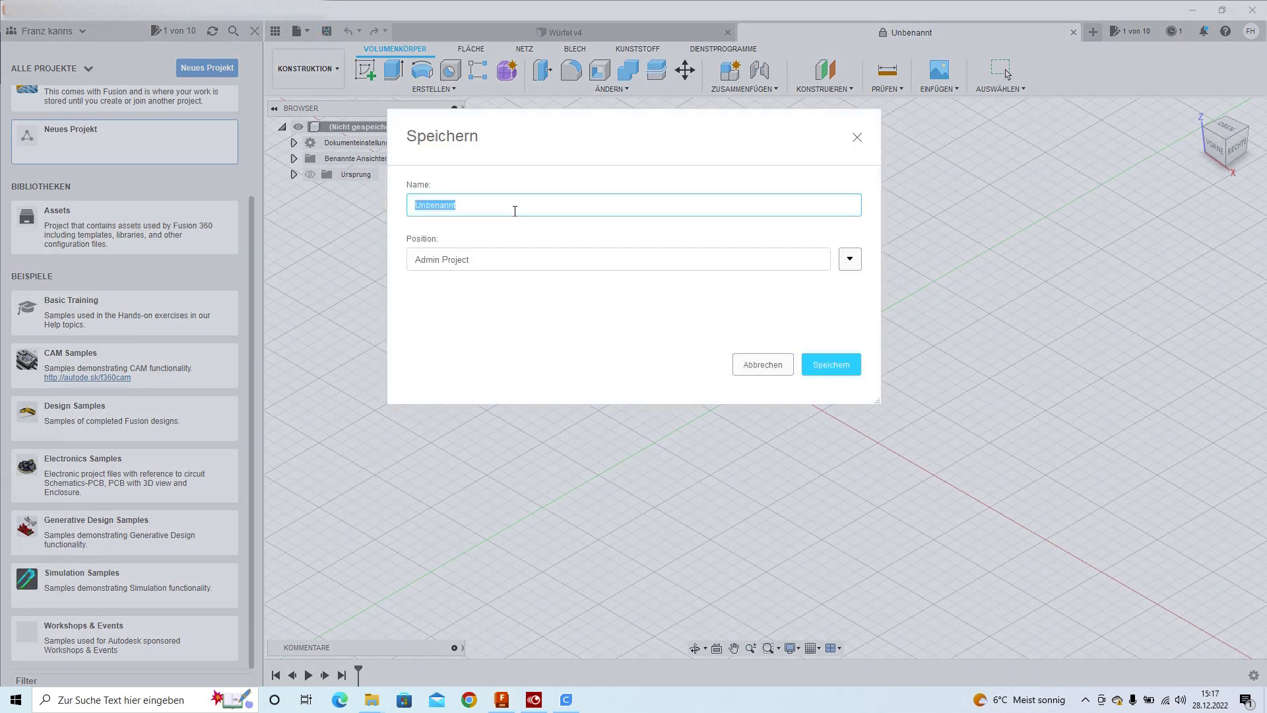
text(Test 2)
click(828, 364)
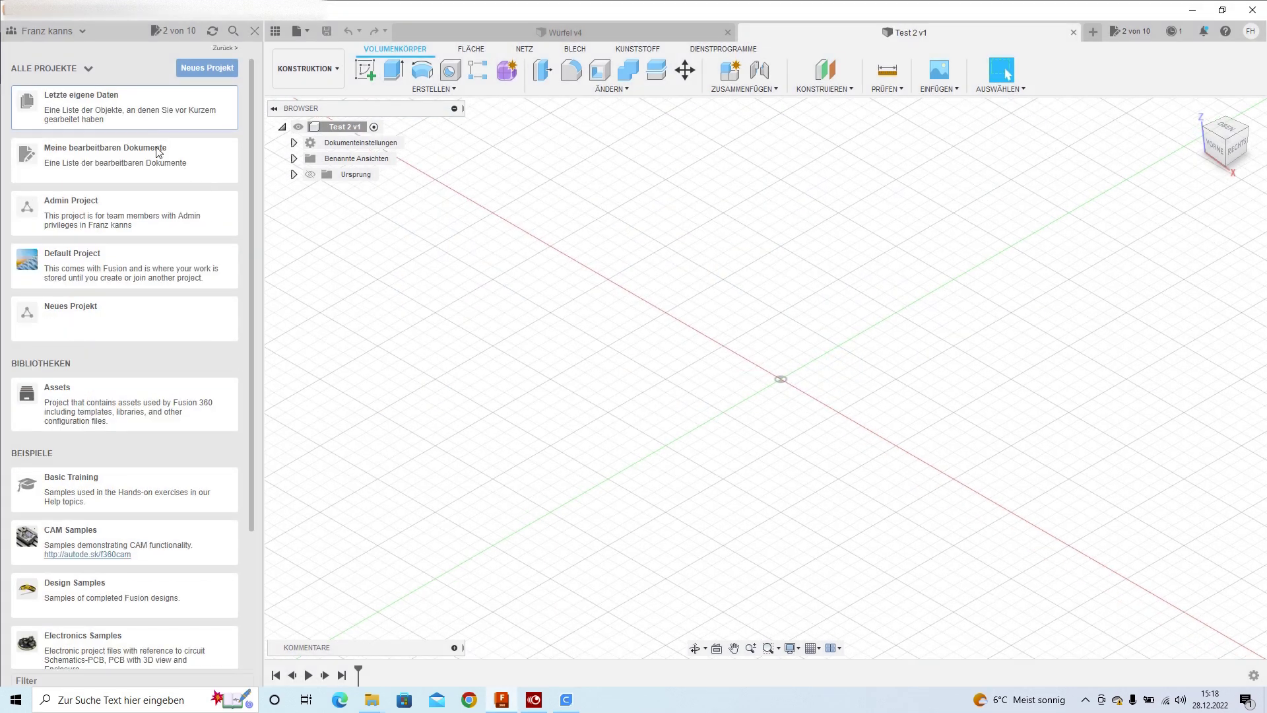
Step: In Letzte eigene Daten, change Würfel from Bearbeitbar to Schreibgeschützt
click(115, 105)
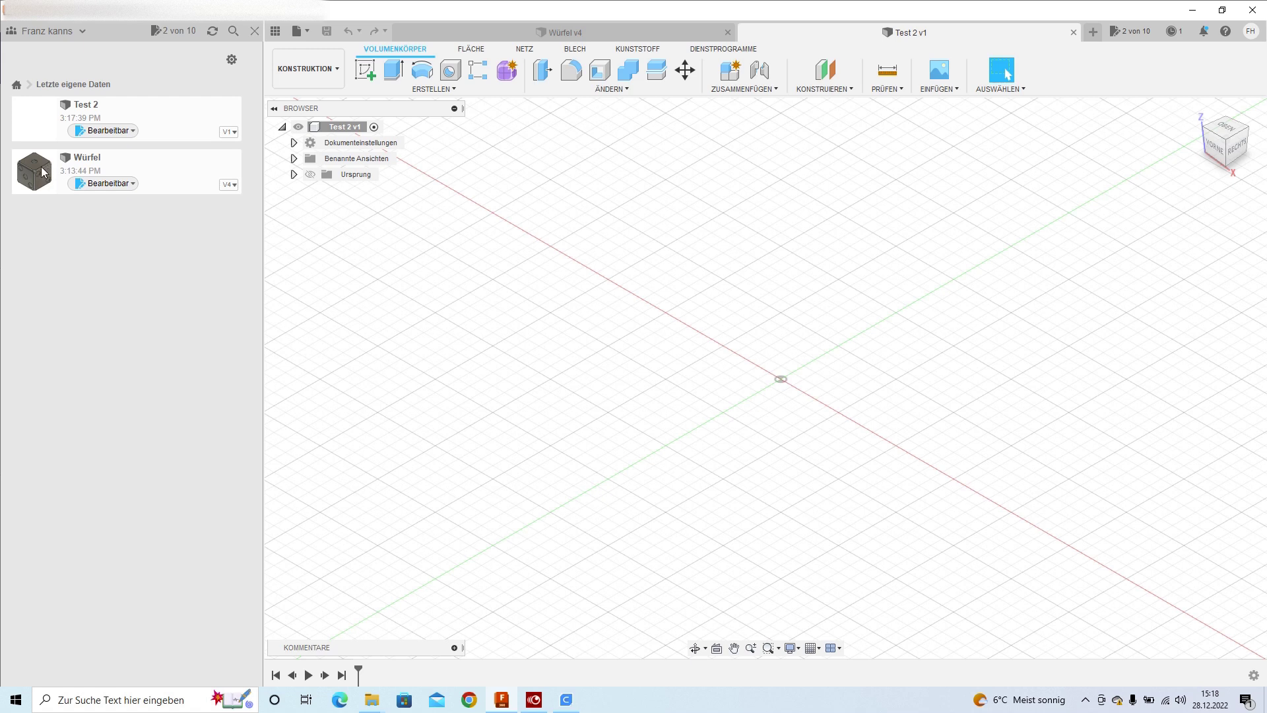
click(128, 185)
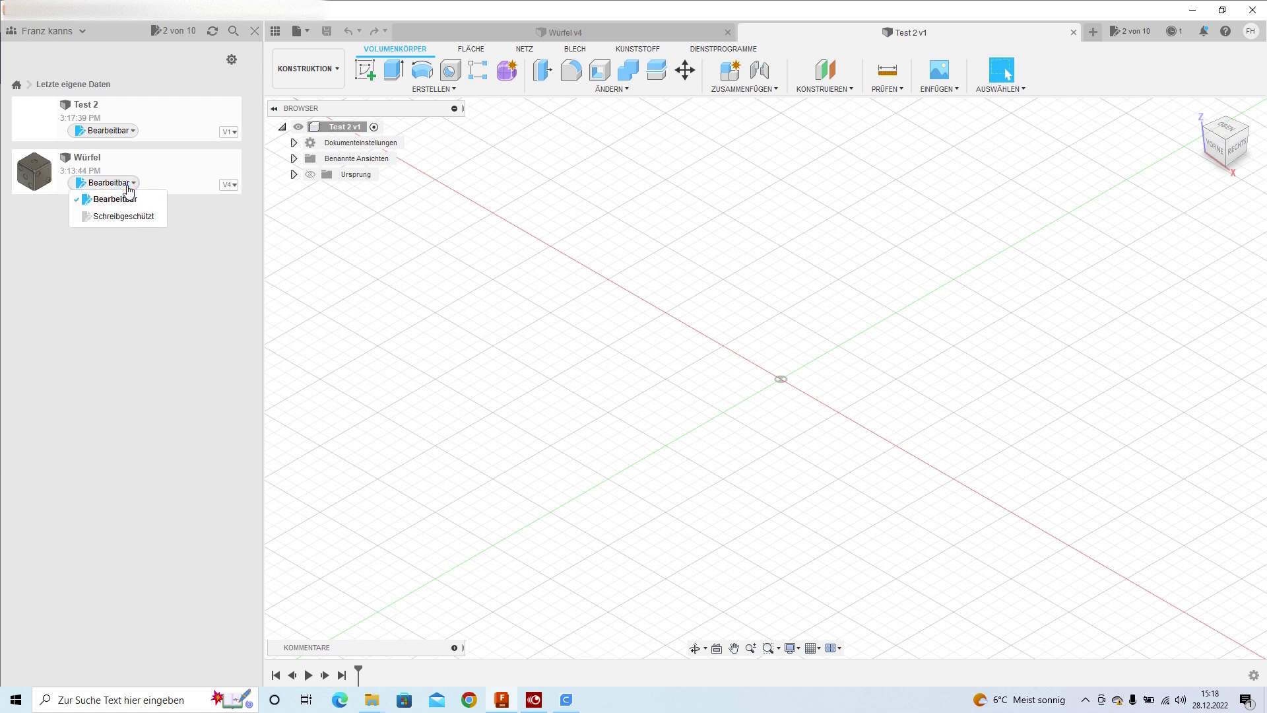
click(119, 216)
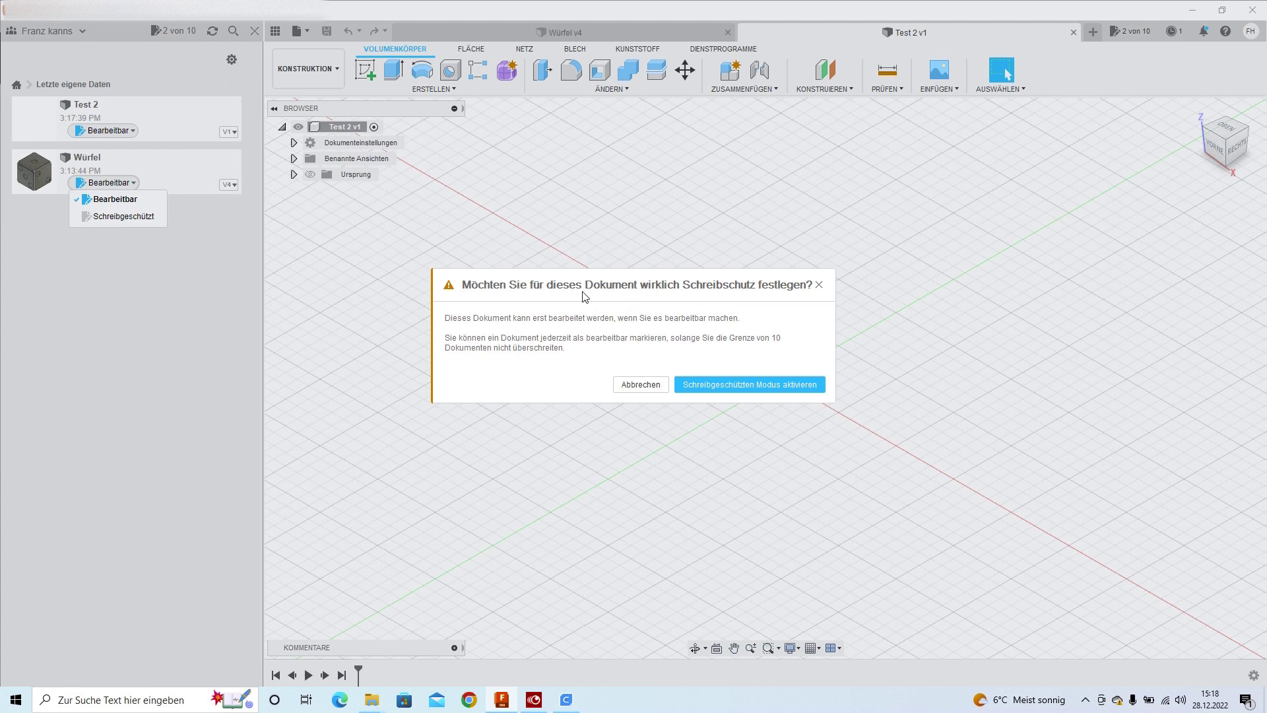
click(752, 388)
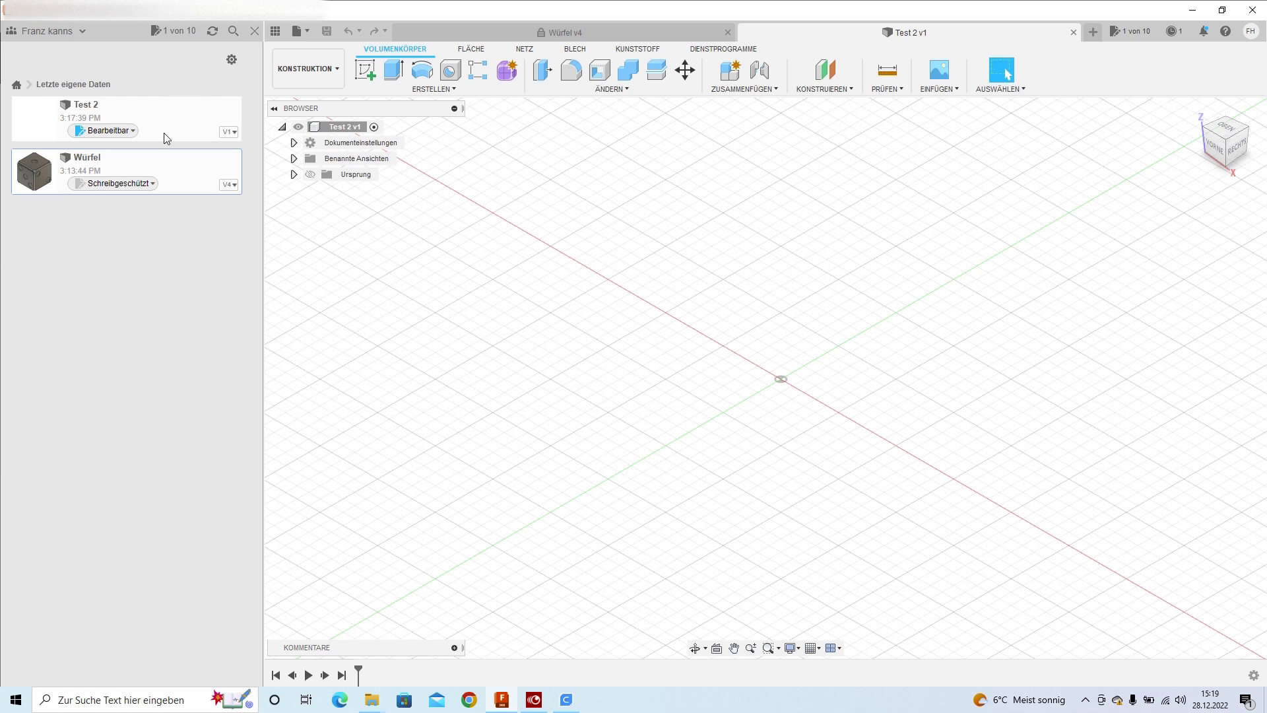
Step: Change Test 2 from Bearbeitbar to Schreibgeschützt
click(133, 130)
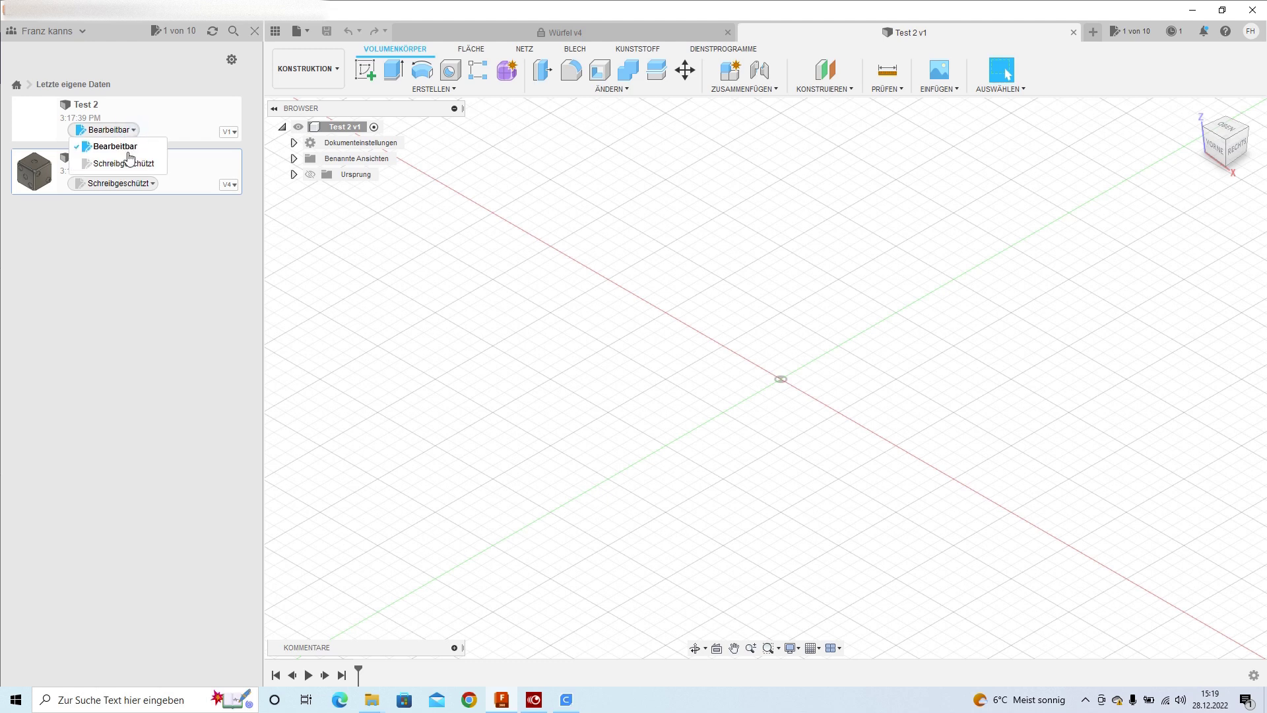
click(125, 163)
click(766, 384)
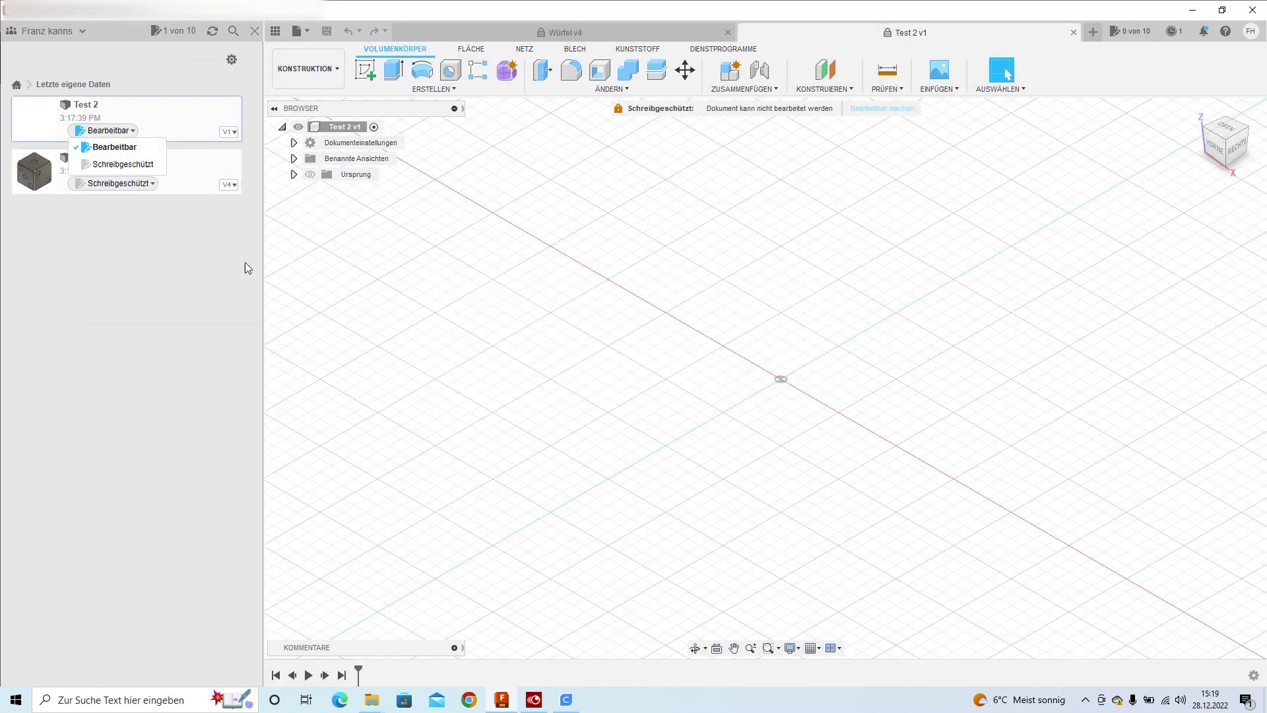